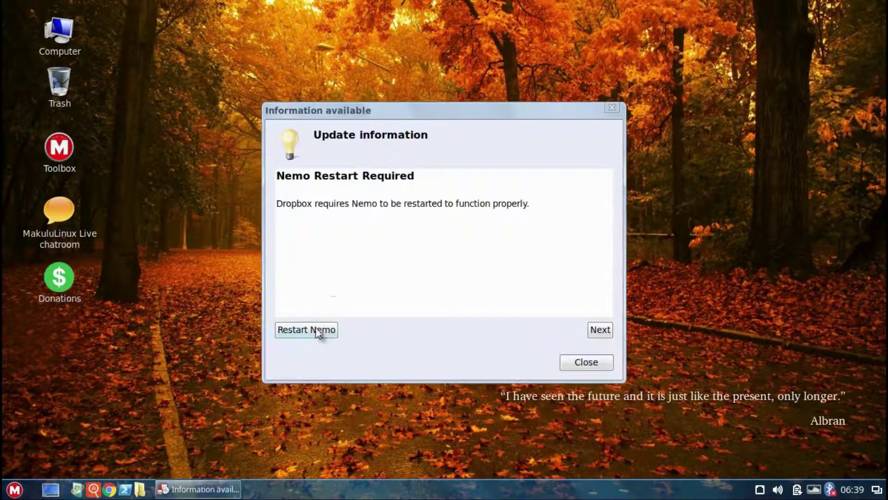
Step: Restart Nemo for the Dropbox and Nemo Hide extensions and dismiss the update notices
click(317, 331)
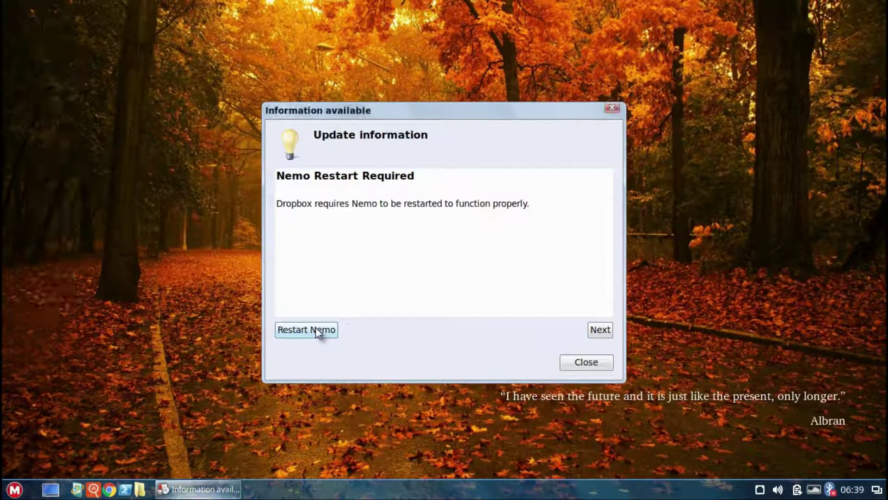
click(596, 331)
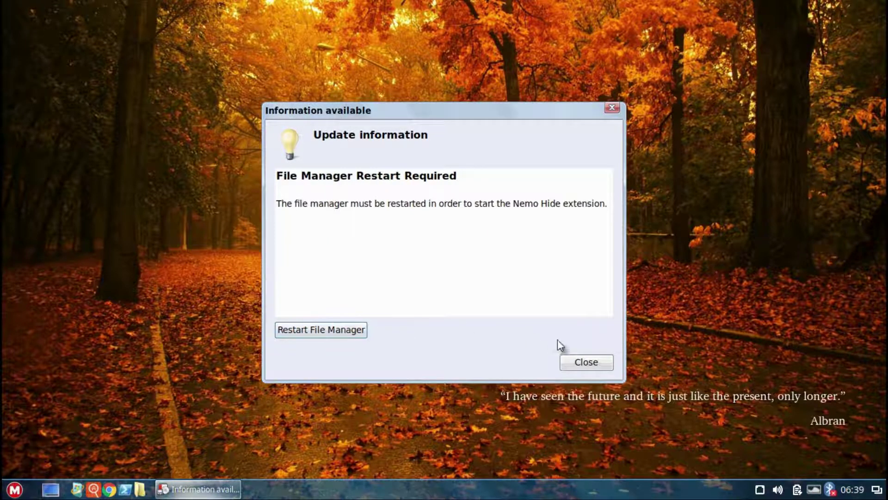
click(585, 363)
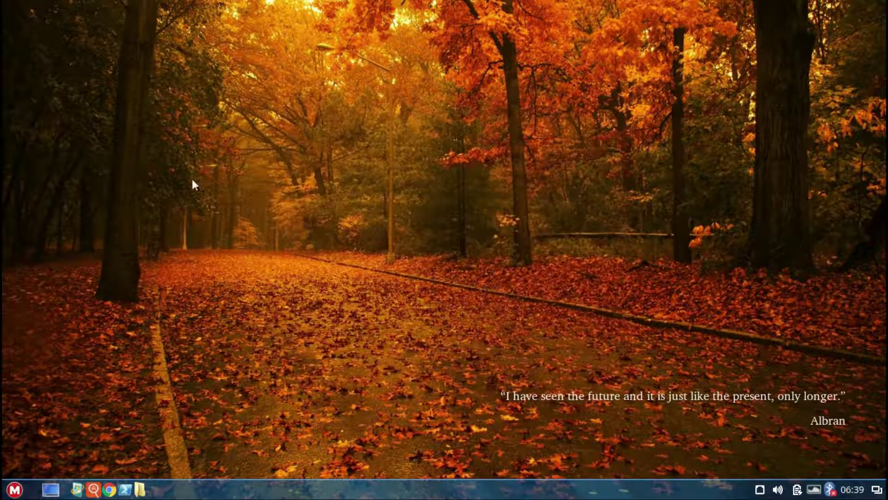
click(14, 489)
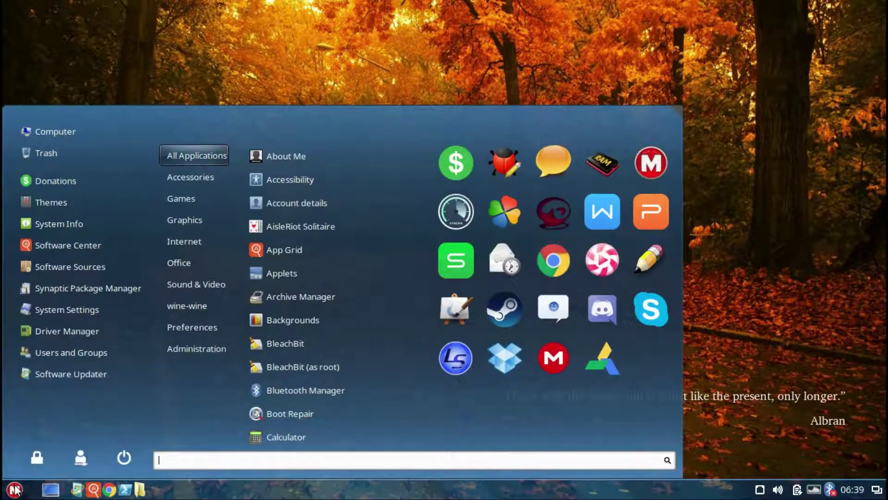
Step: Open the file manager at the home folder and try the List, Compact and Icon views
click(57, 131)
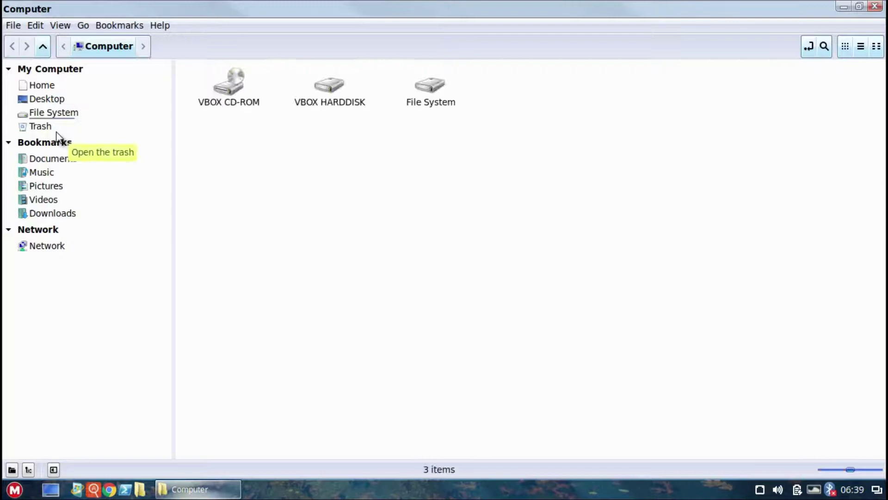
click(46, 86)
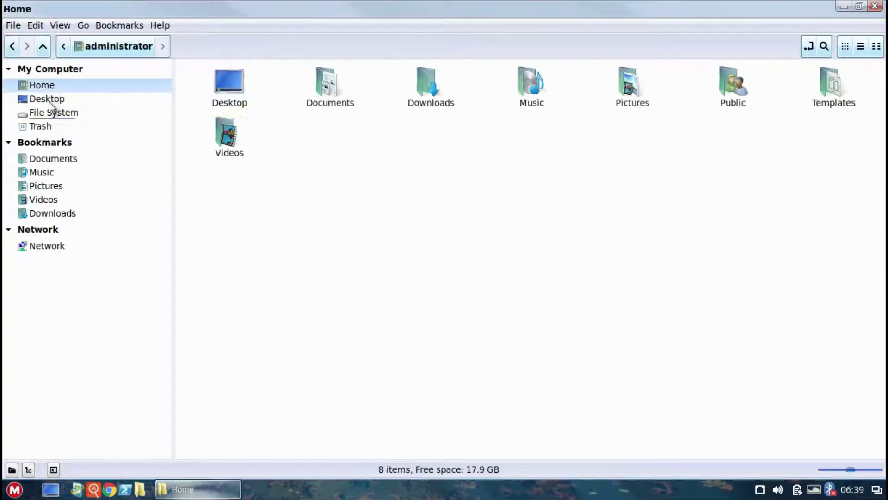
click(859, 48)
click(875, 47)
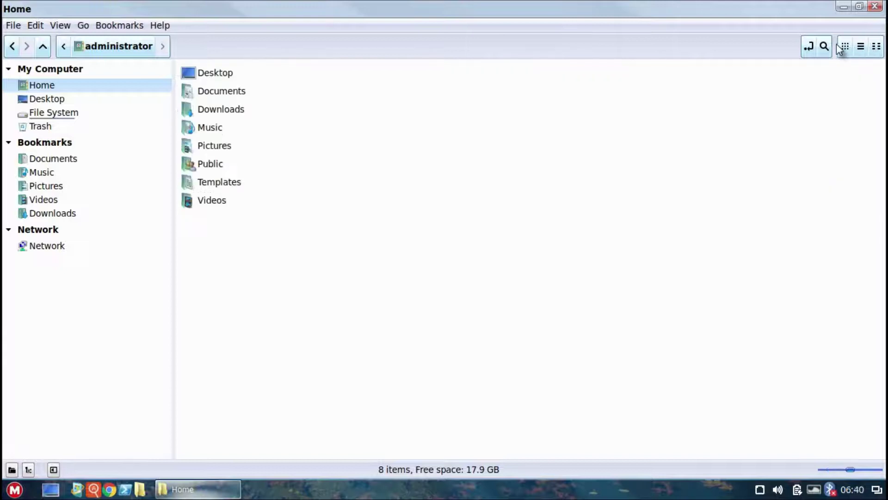
click(846, 47)
Step: Toggle the search bar and typed-path location bar, then go to the Desktop folder
click(825, 46)
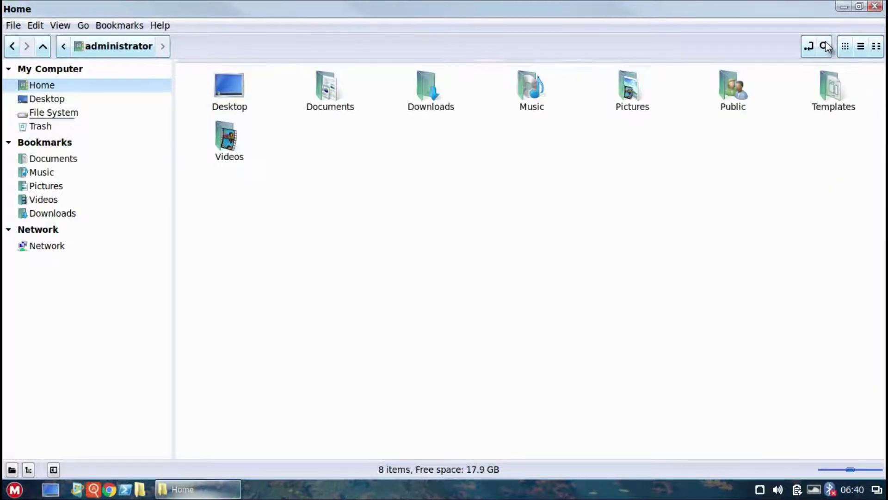
click(825, 47)
click(809, 46)
click(808, 46)
click(58, 98)
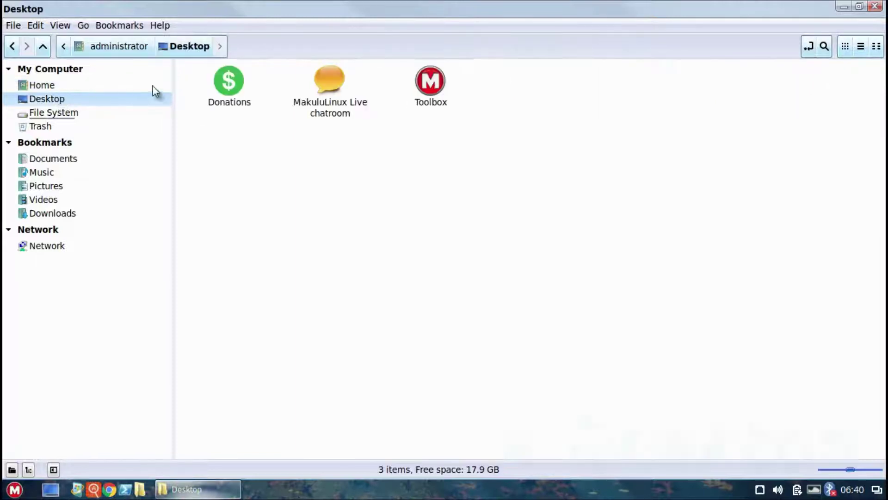
Step: Launch and close Donations, then open Live chatroom's Connect with Makulu window and move it right
double_click(218, 84)
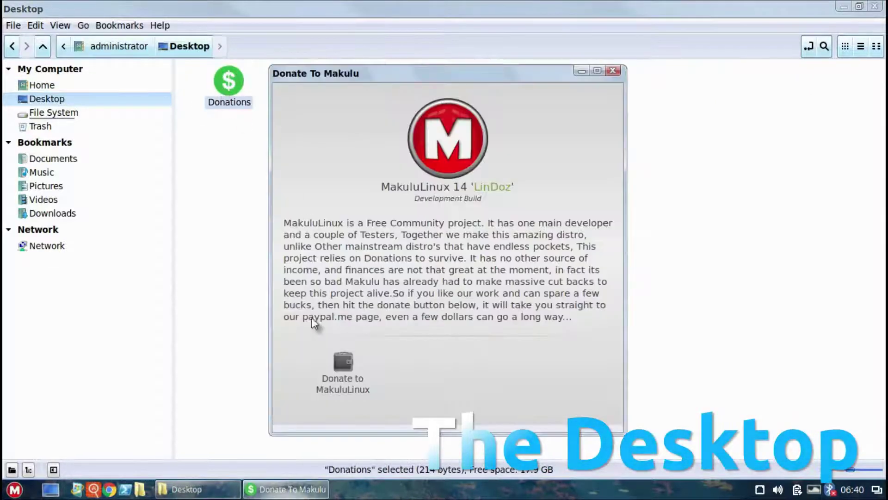
click(611, 73)
double_click(320, 78)
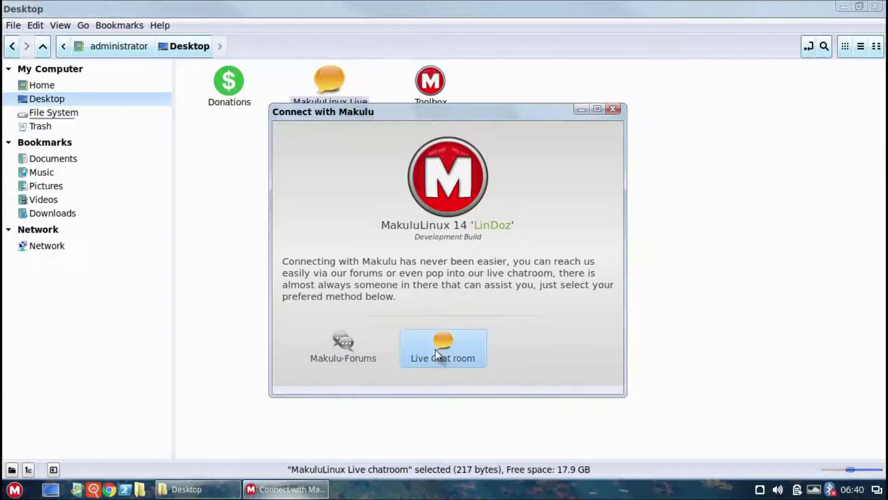
drag(482, 112, 803, 145)
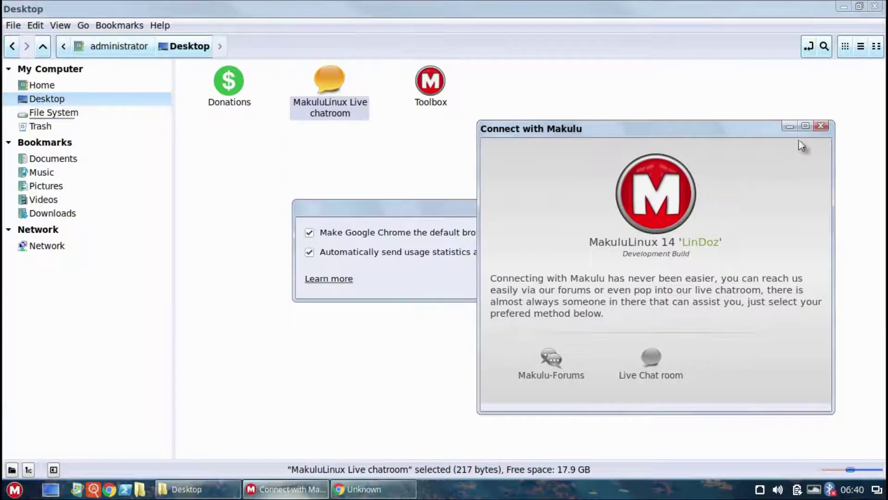
Step: Close Connect with Makulu, skip Chrome's default-browser option, and maximize Chrome
click(821, 127)
click(354, 240)
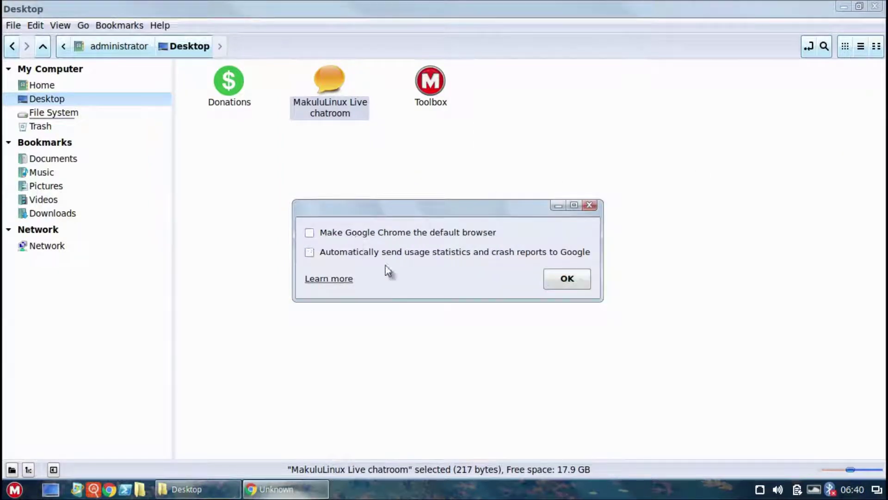
click(582, 283)
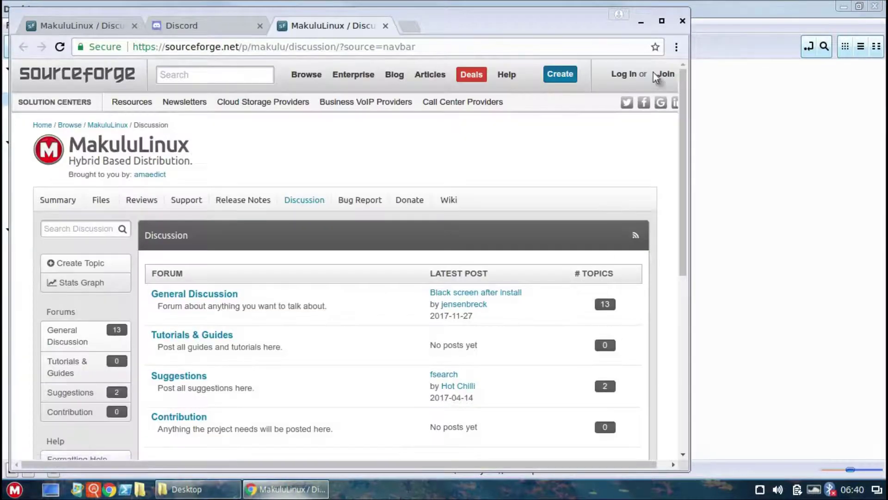
drag(565, 13, 567, 4)
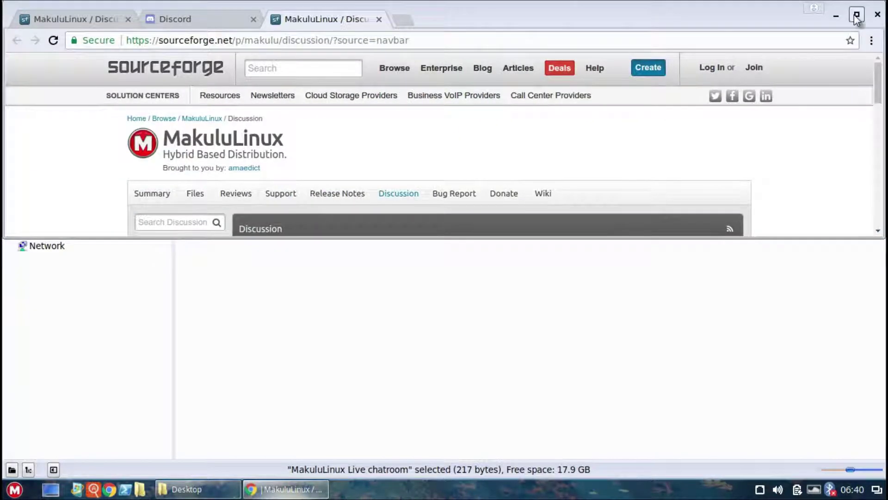
click(856, 15)
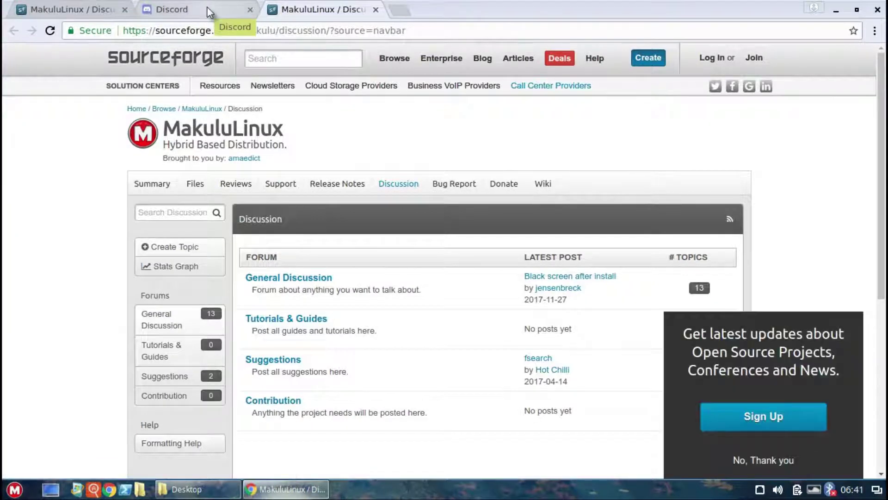
Step: View the Discord invite and SourceForge discussion tabs, then close Chrome
click(207, 7)
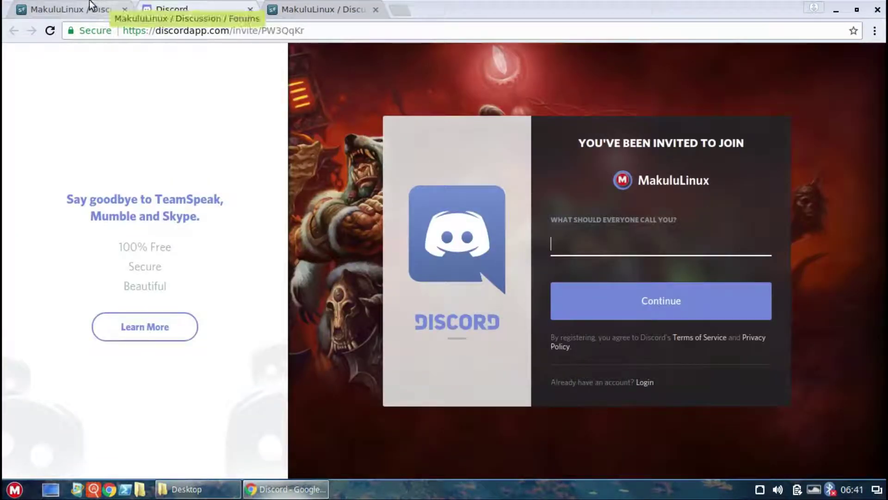
click(91, 6)
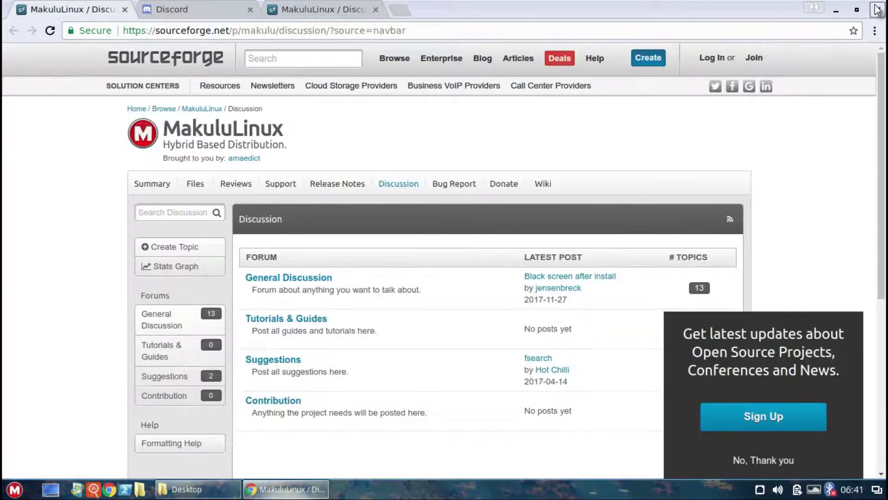
click(877, 9)
double_click(427, 86)
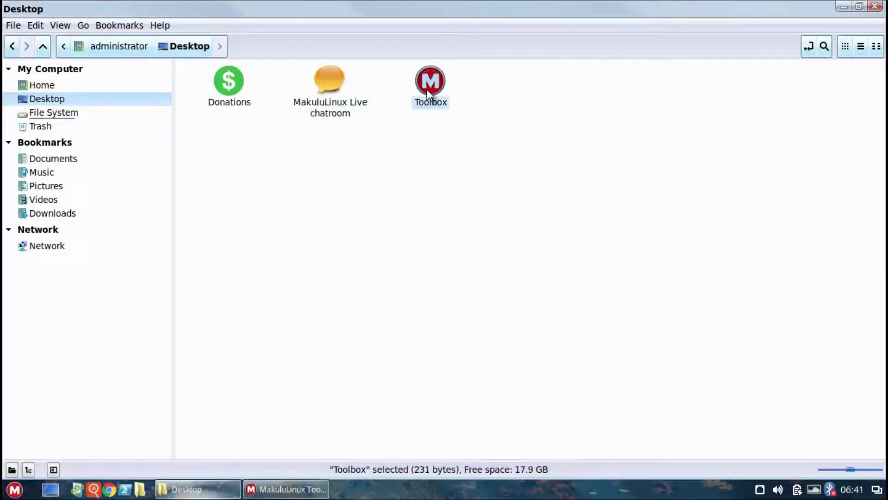
Step: Open Driver Manager with the admin password, review VirtualBox and intel-microcode drivers, then close it
click(293, 237)
text(••••••)
key(Return)
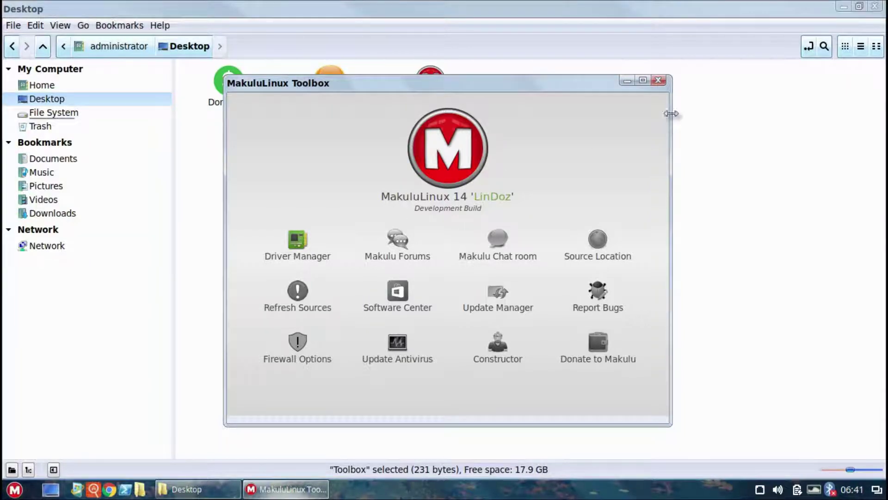
click(874, 6)
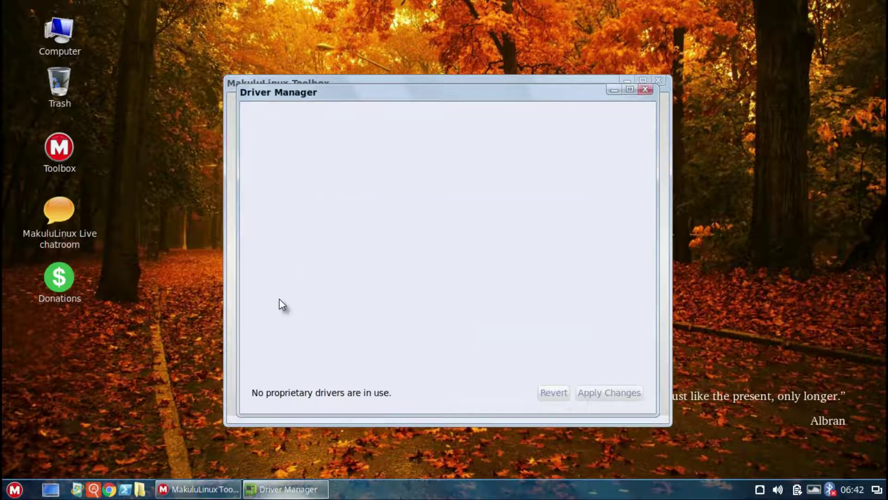
click(646, 89)
click(453, 300)
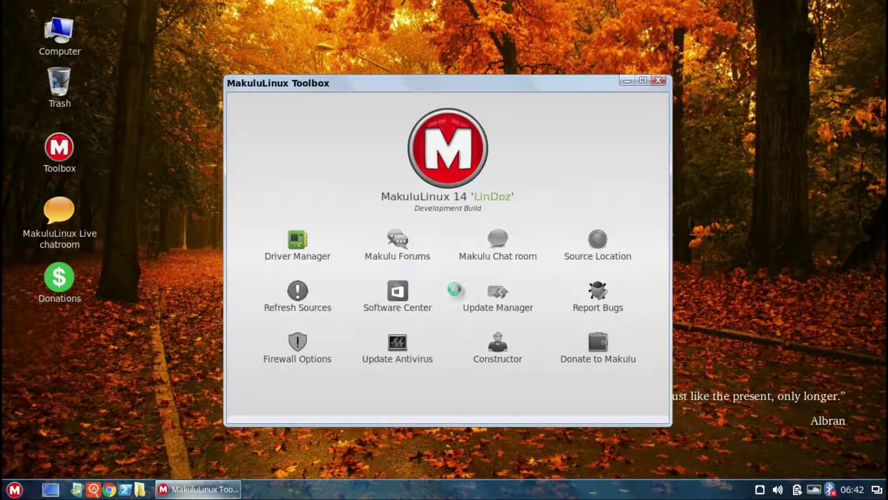
Step: Open the makululinux.com Forums page from the Toolbox, then minimize Chrome
click(449, 303)
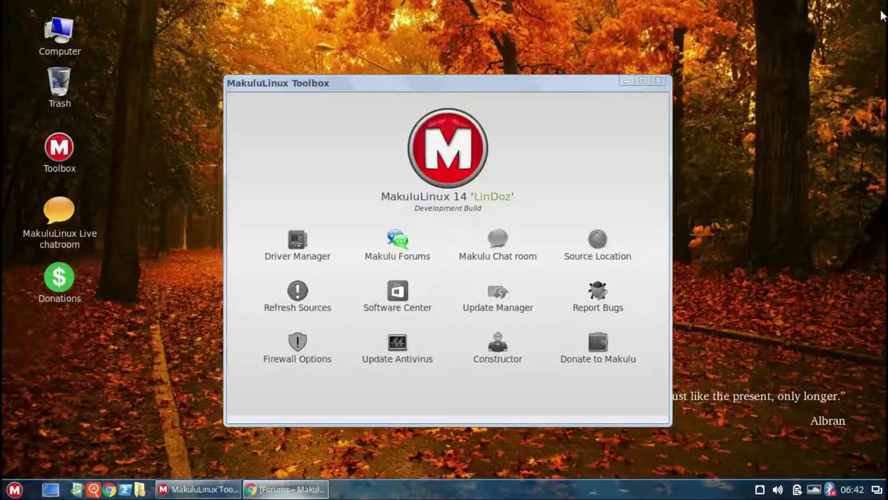
click(836, 9)
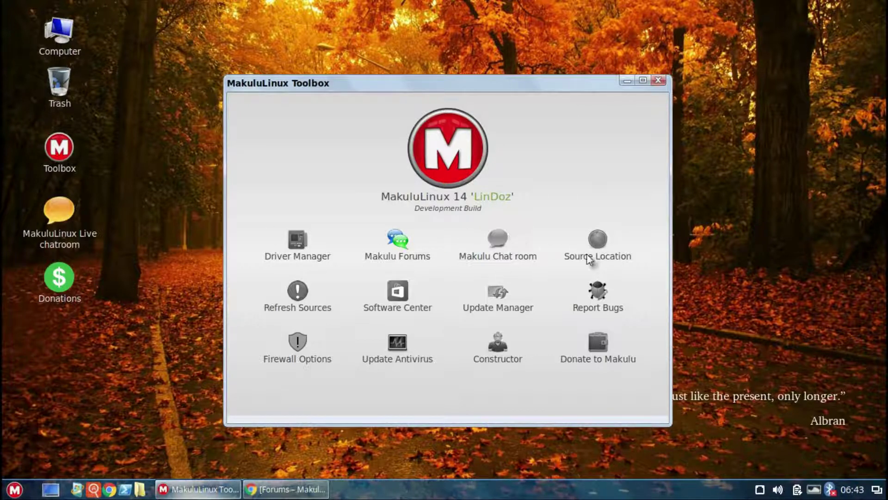
Step: Move the Toolbox up and close the restored forums browser window
drag(451, 84, 461, 54)
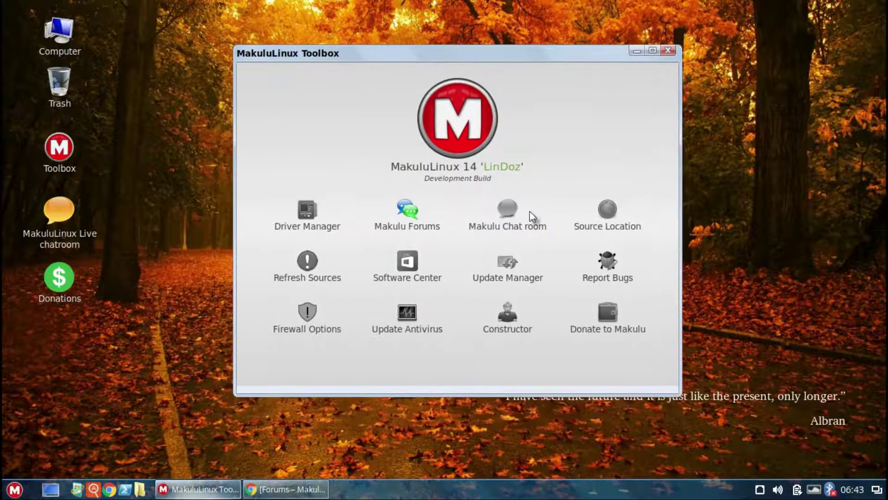
click(278, 489)
click(878, 10)
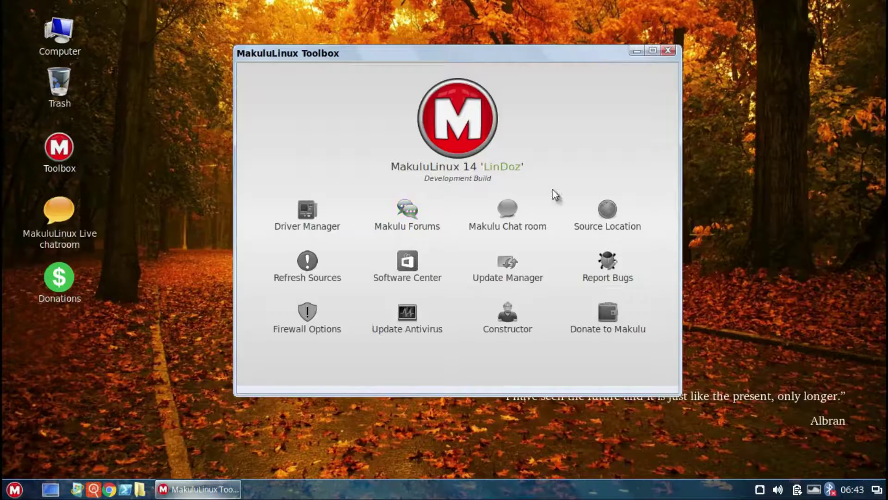
Step: Open the Makulu Discord chat invite page from the Toolbox, then close its browser window
click(511, 218)
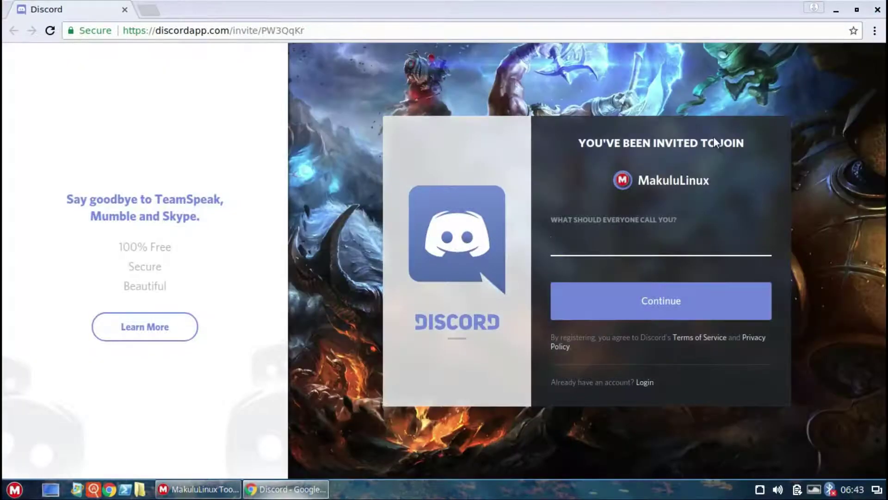
click(876, 11)
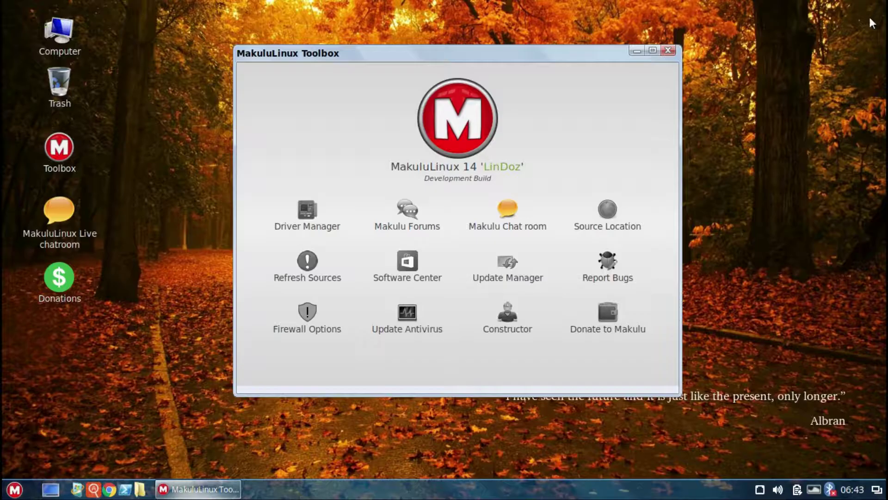
click(608, 209)
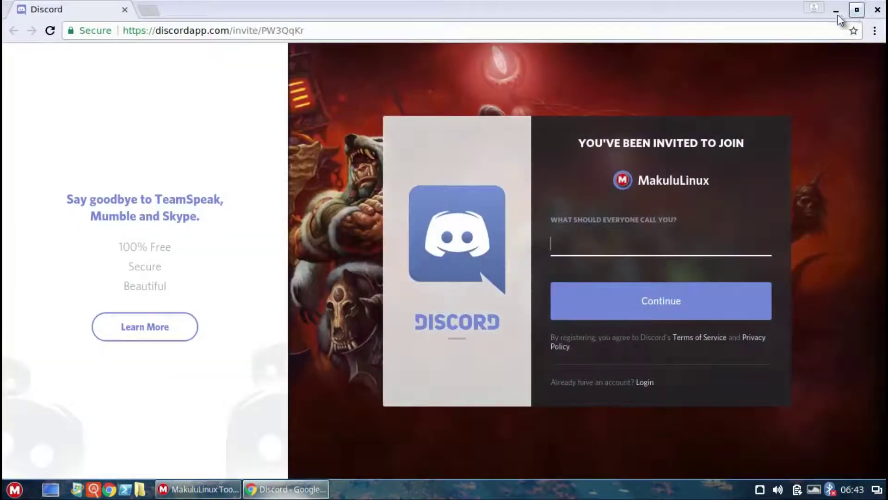
click(837, 11)
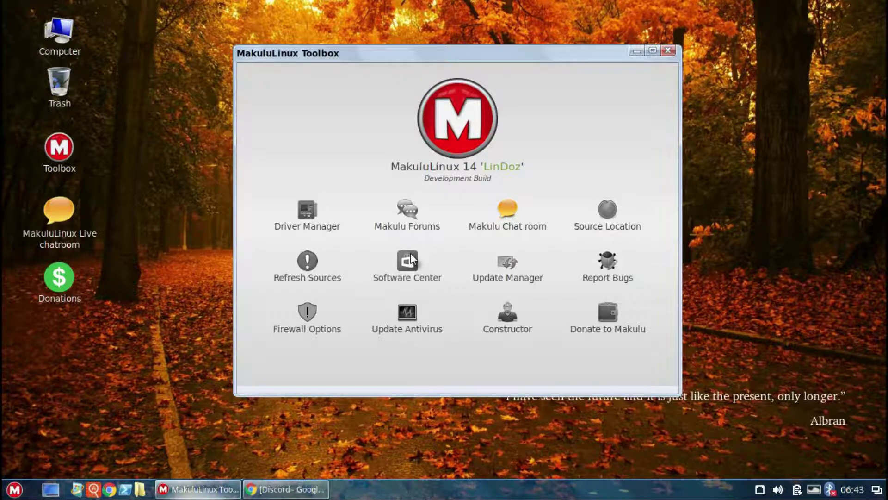
click(287, 489)
click(878, 12)
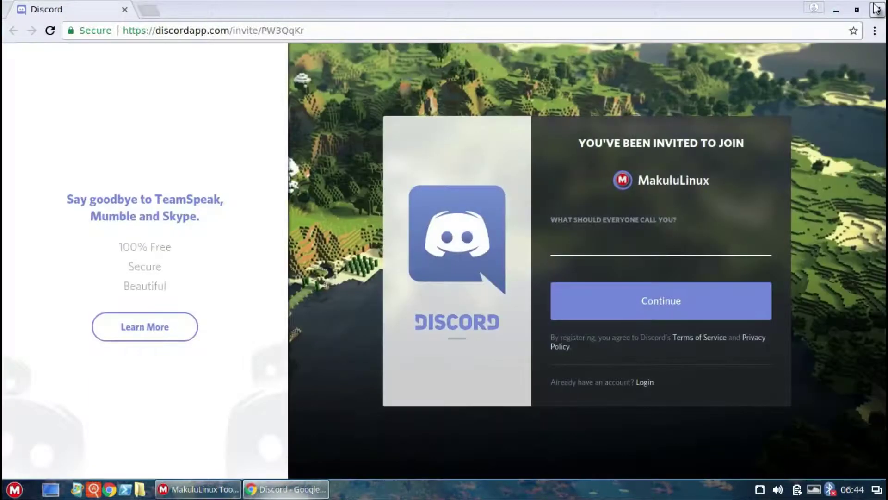
click(878, 10)
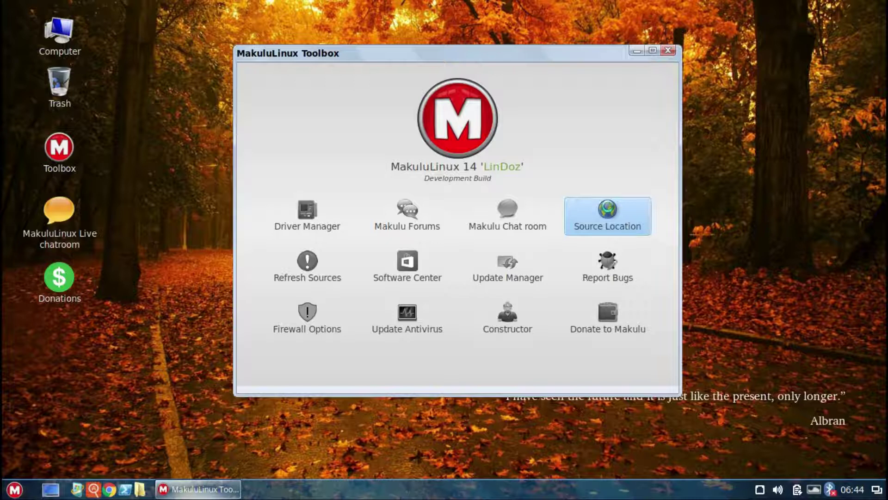
Step: Open Source Location with the password, dismiss the mouse-grab warning, and close Software Sources
click(604, 208)
key(Return)
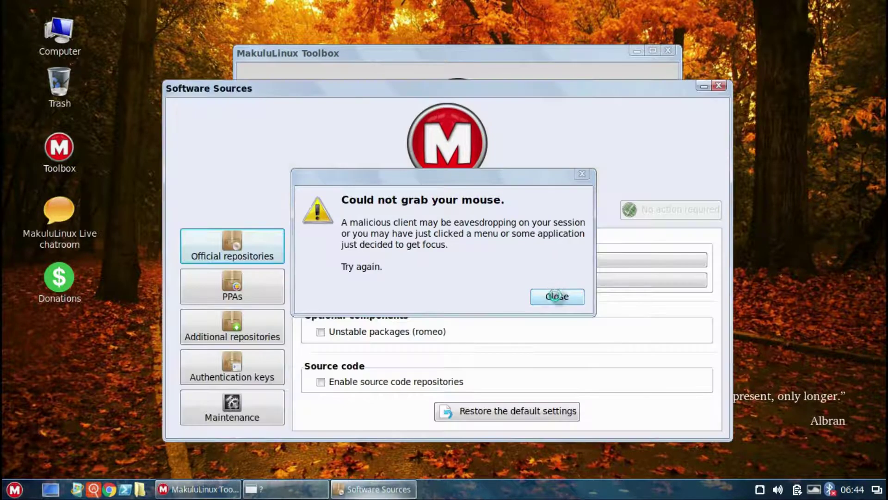
click(557, 296)
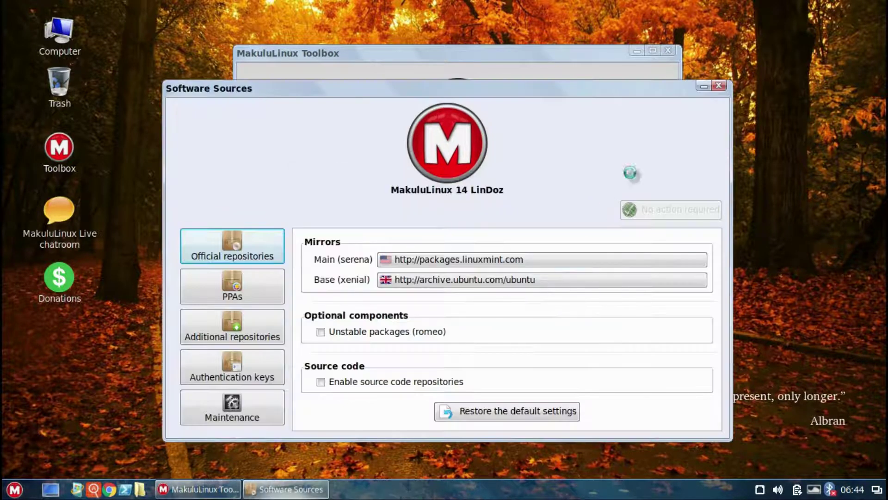
click(718, 86)
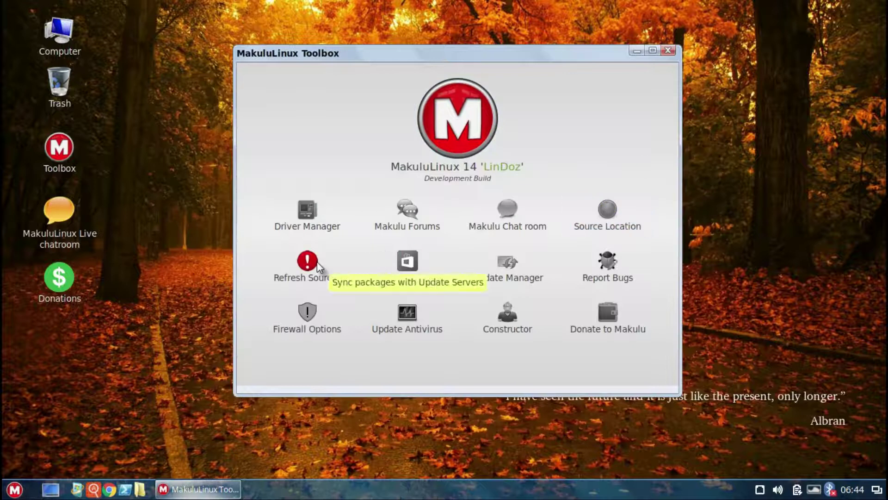
Step: Start Refresh Sources with the administrator password and move its progress window top-left
click(317, 261)
click(462, 352)
text(********)
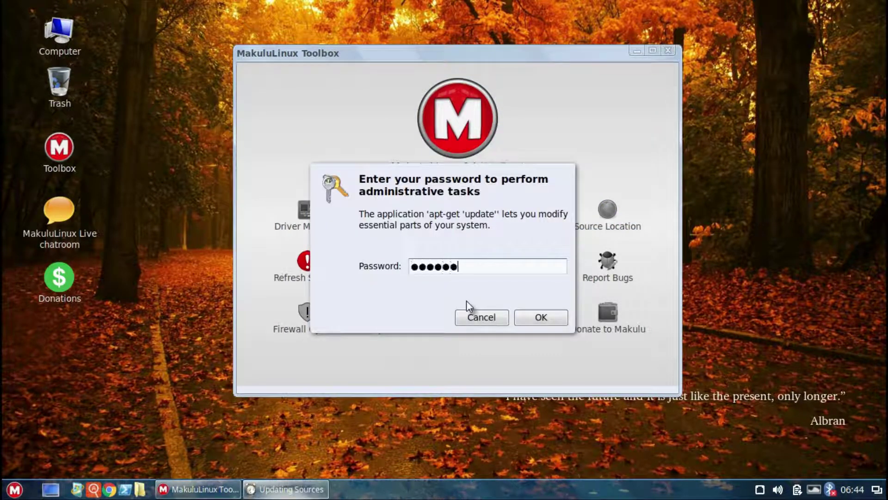
key(Return)
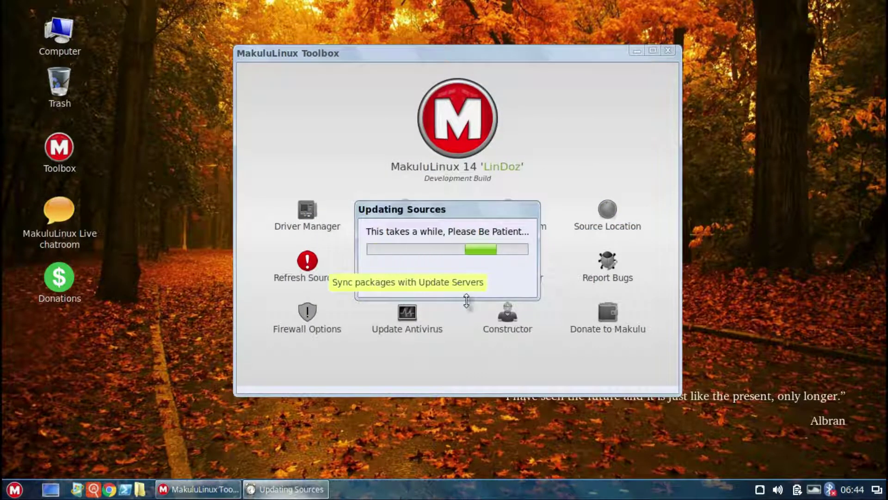
drag(454, 205, 189, 17)
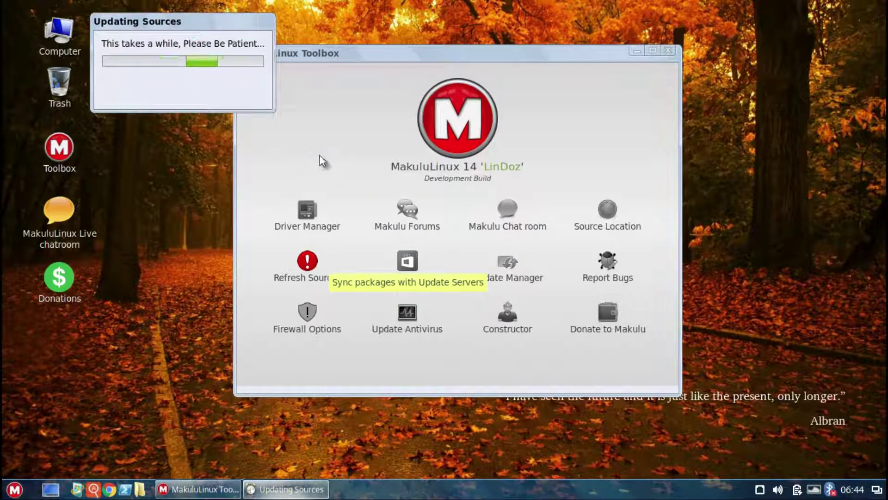
Step: Create an Untitled Folder, then an Empty Document named Untitled Document, on the desktop
right_click(755, 69)
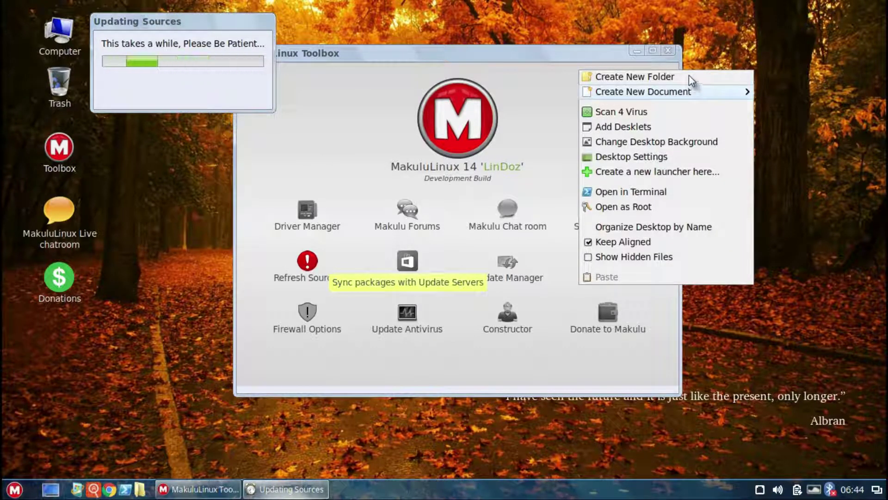
click(690, 77)
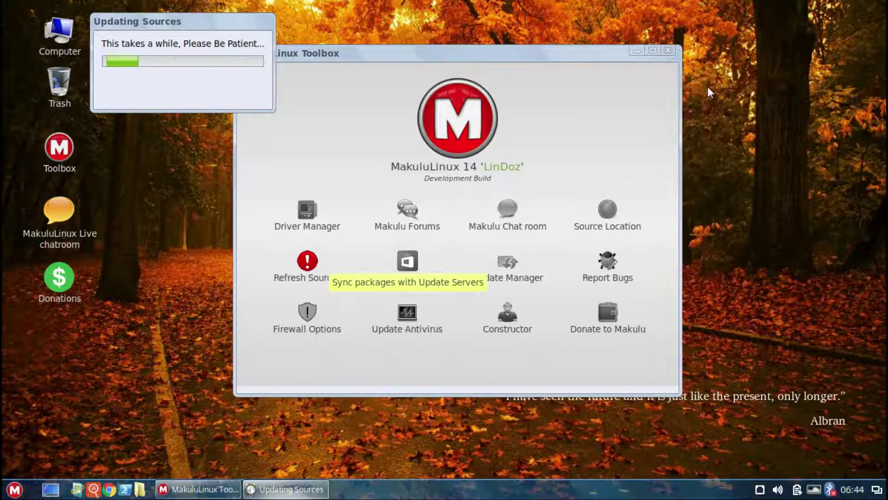
right_click(711, 151)
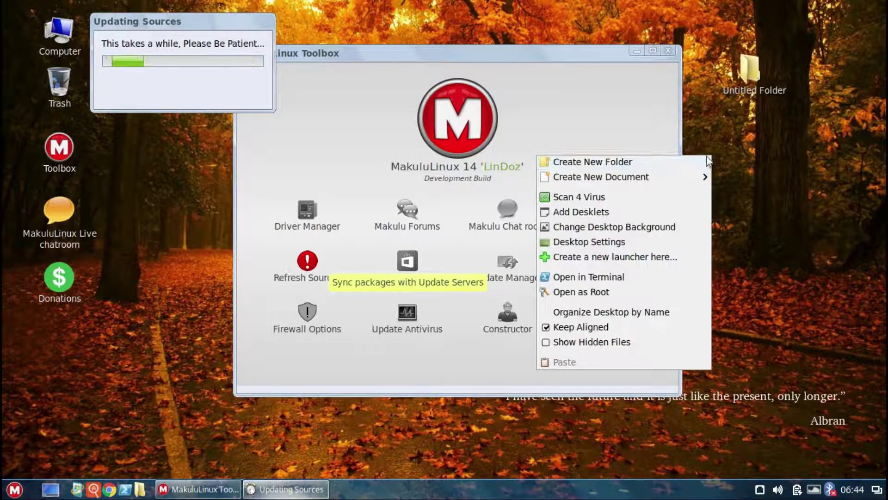
mouse_move(701, 176)
click(763, 198)
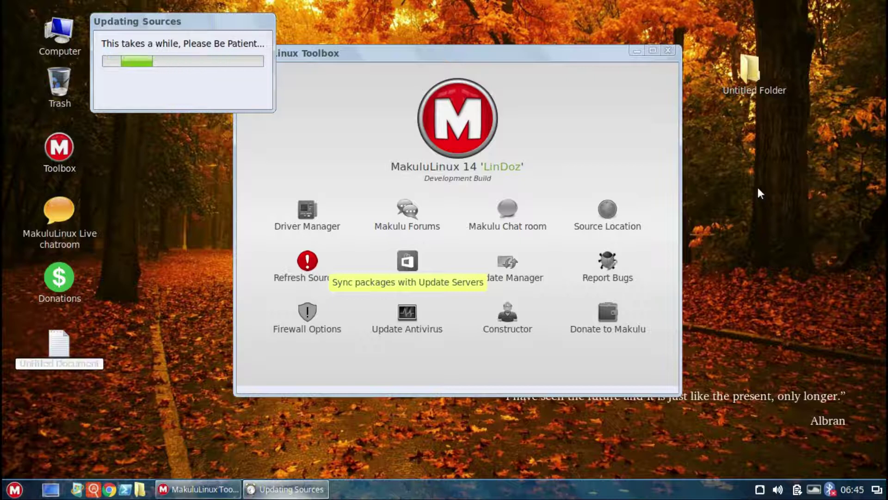
right_click(758, 187)
Step: Start a desktop virus scan, decline Refresh Sources, and close the Terminal
click(678, 234)
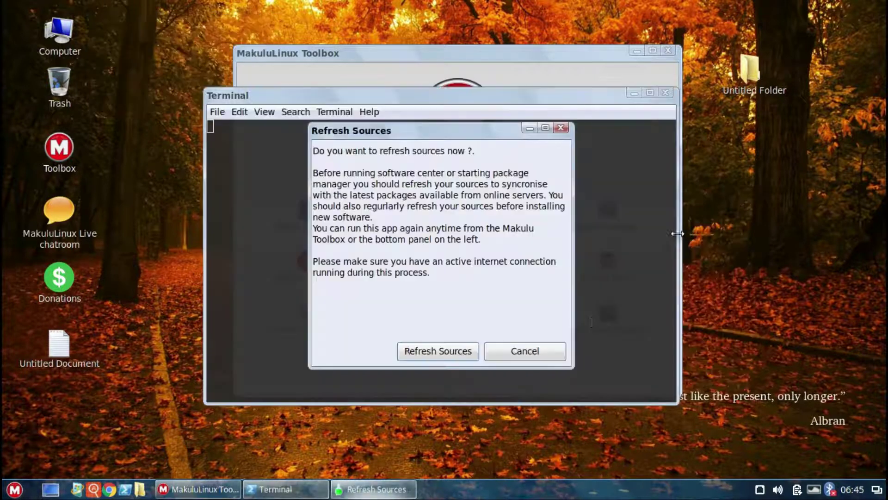
click(530, 352)
click(519, 351)
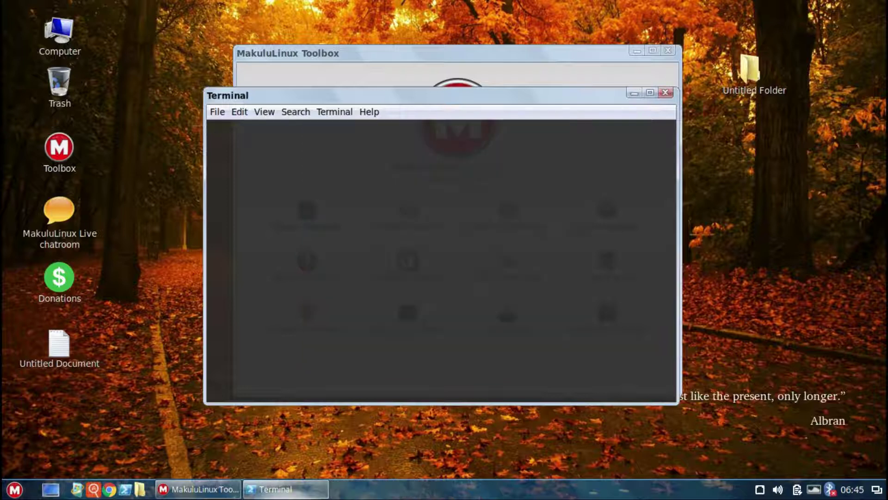
click(665, 94)
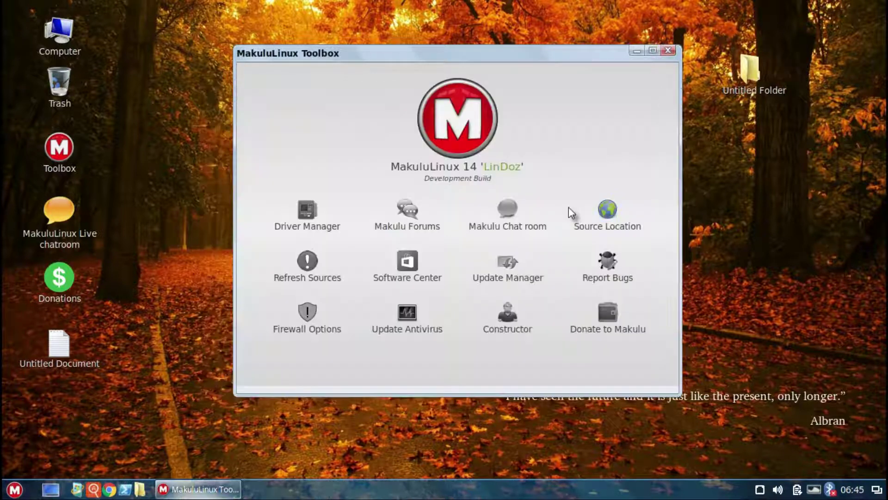
click(421, 271)
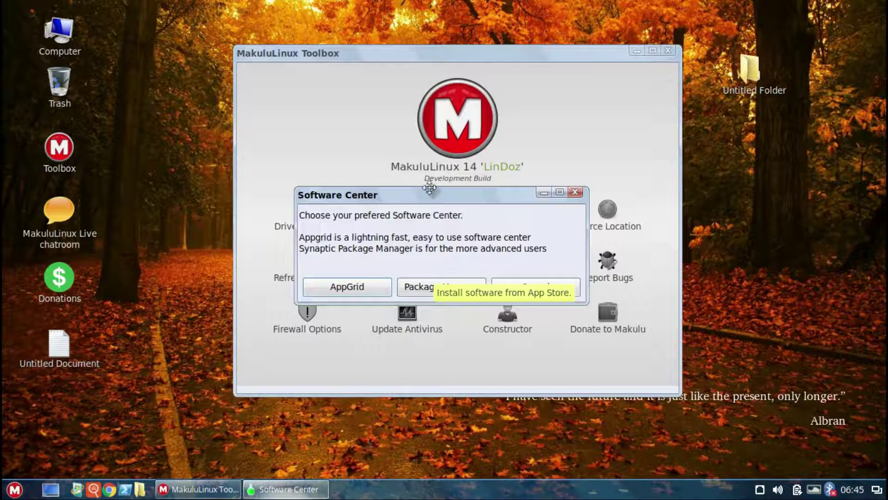
drag(447, 191, 326, 98)
click(227, 203)
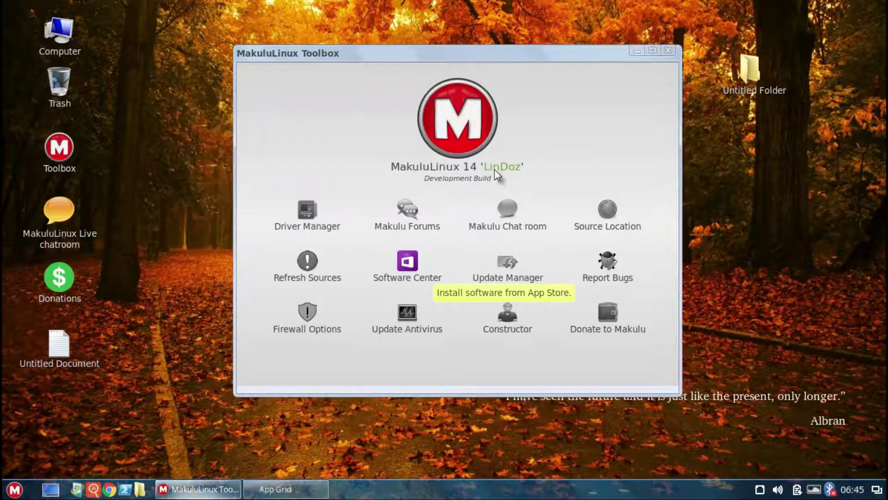
click(555, 326)
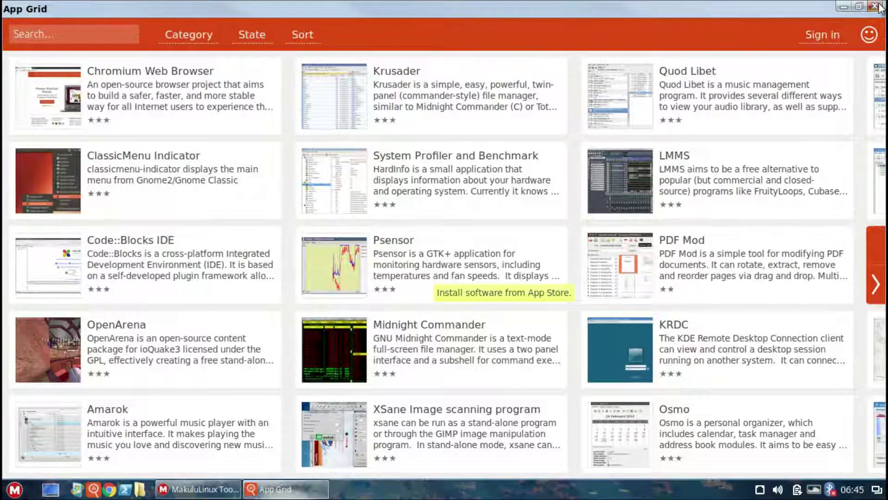
click(876, 6)
click(570, 194)
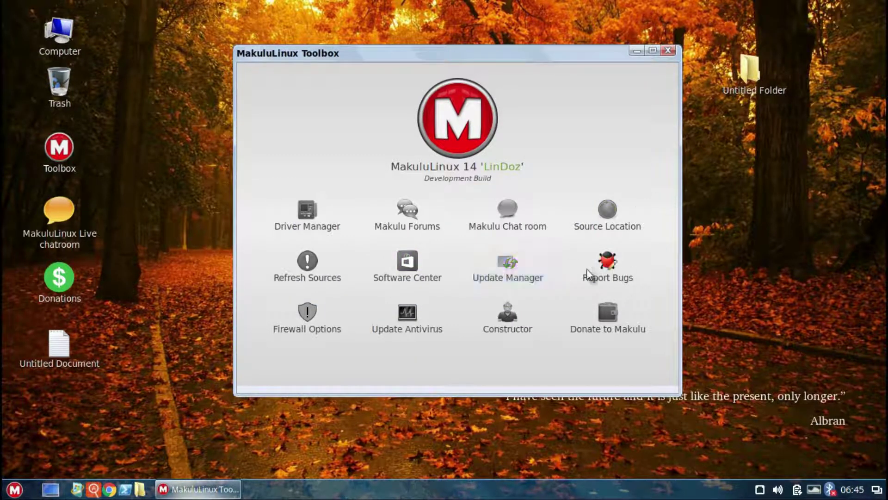
right_click(757, 214)
Step: Run Scan 4 Virus on the desktop, snap Terminal to the right half, and move the Toolbox left
click(704, 252)
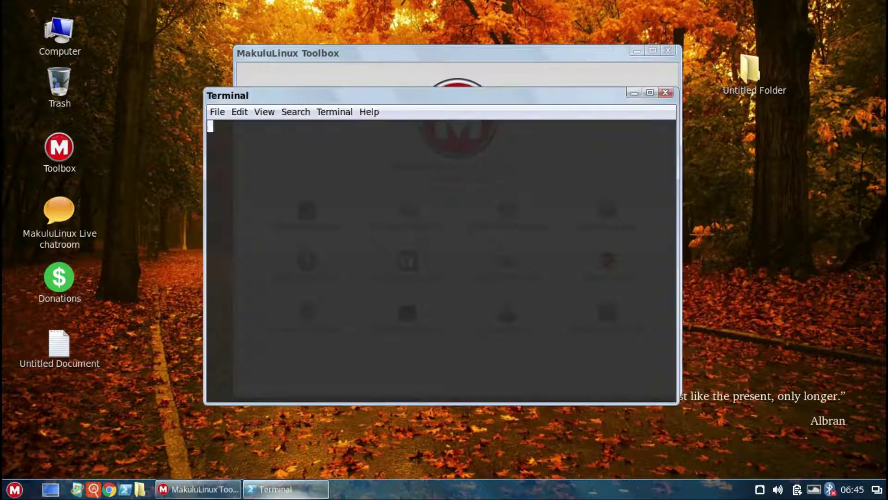
drag(593, 93, 666, 207)
drag(849, 330, 886, 398)
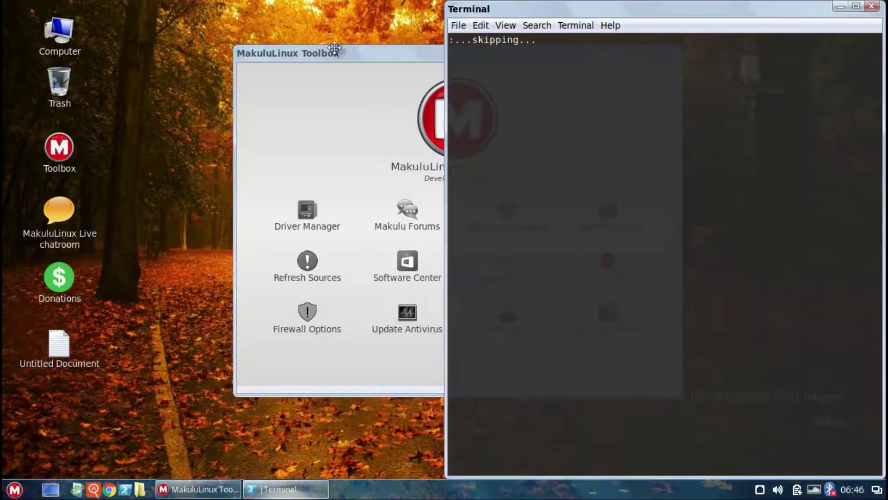
click(333, 53)
drag(280, 51, 152, 42)
click(380, 252)
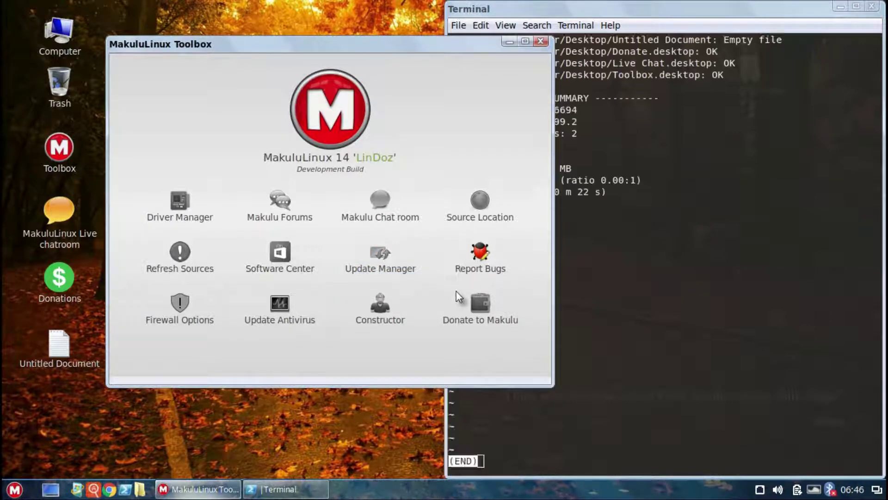
Step: Review the scan summary showing 0 infected files, then close Terminal
click(706, 16)
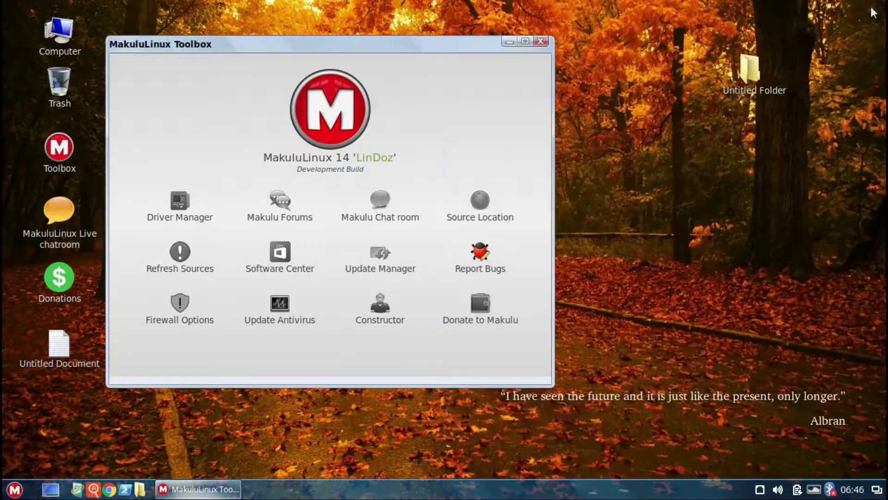
click(871, 7)
click(481, 259)
click(185, 307)
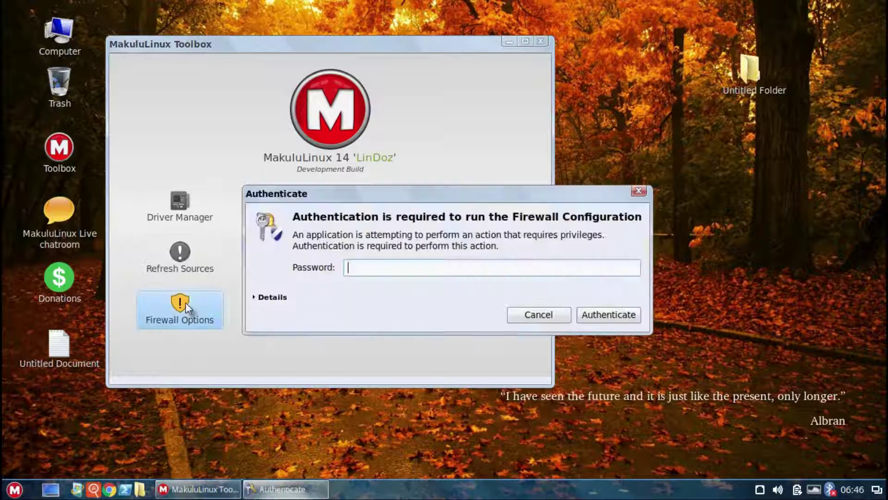
text(*******)
key(Return)
text(*******)
key(Return)
drag(506, 191, 621, 321)
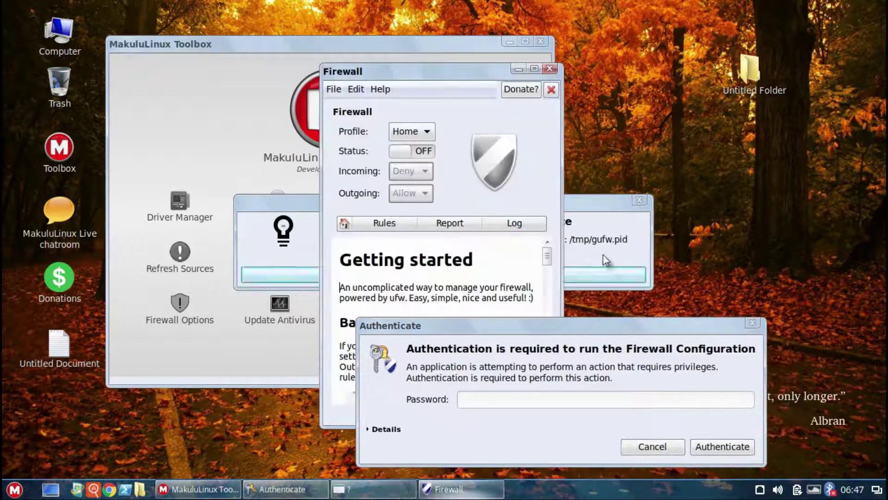
click(752, 322)
drag(452, 71, 746, 51)
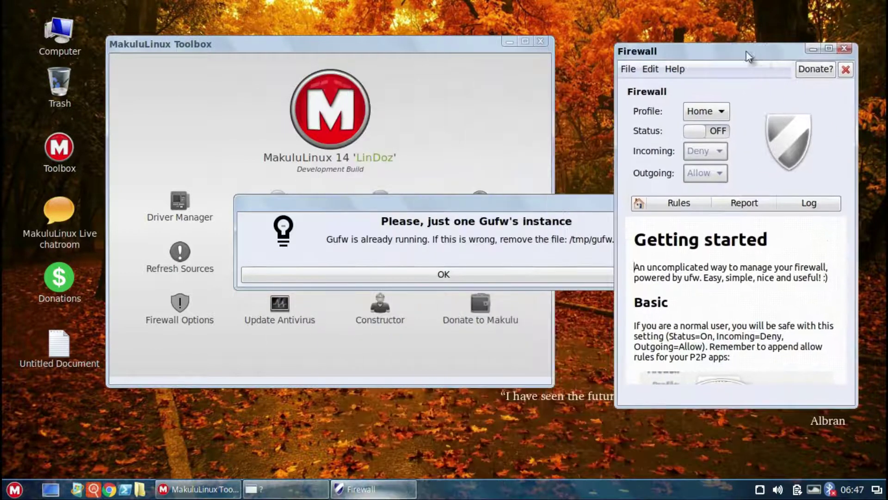
click(845, 48)
click(638, 200)
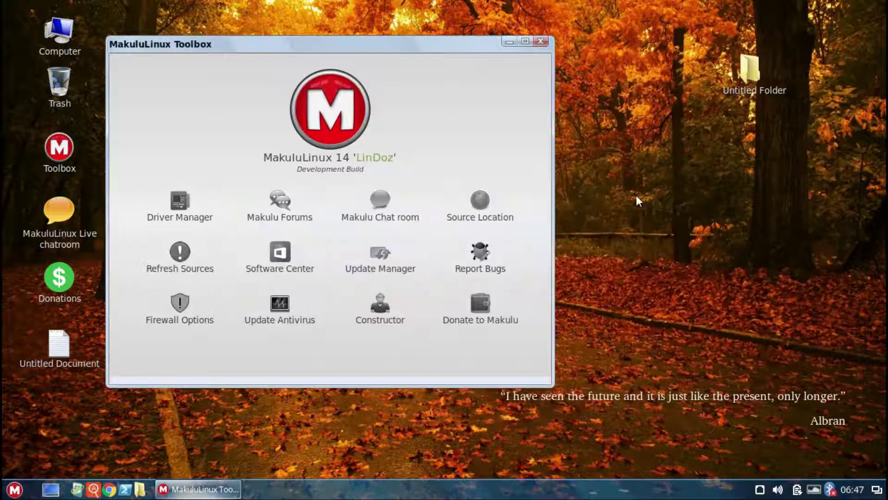
Step: Start the antivirus definitions update, then look over and close the Constructor 2018.12.20 tool
click(273, 307)
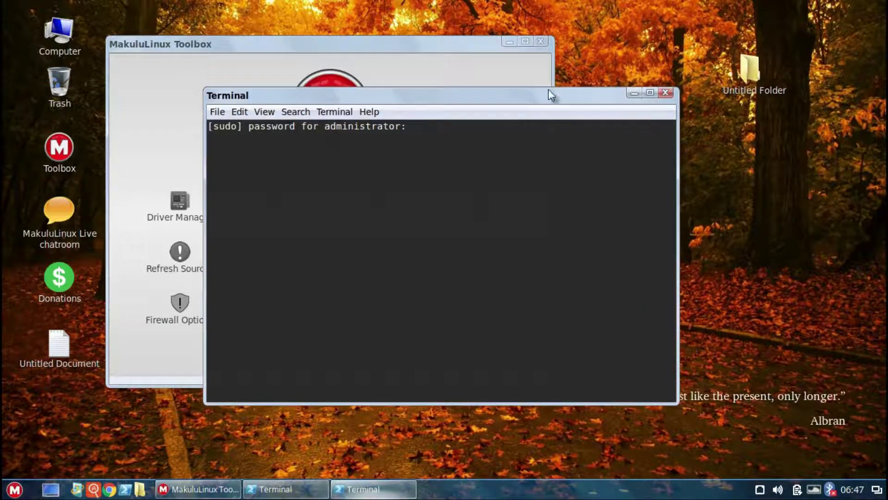
click(668, 93)
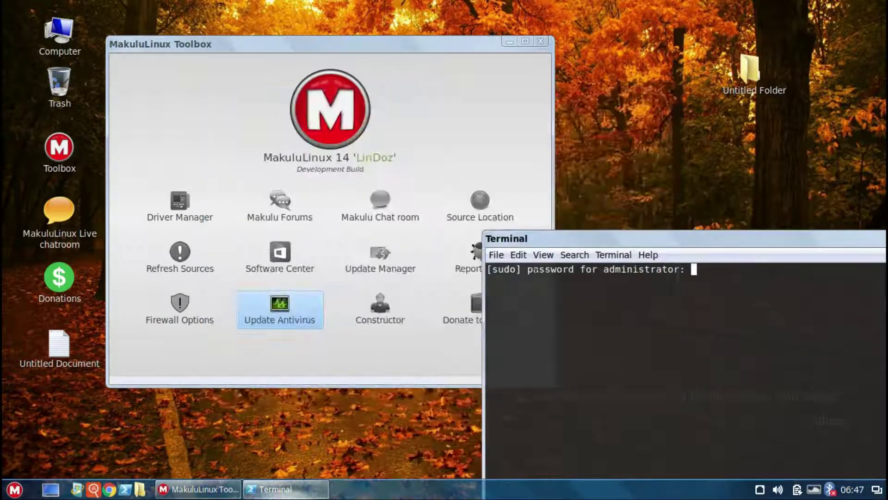
click(375, 308)
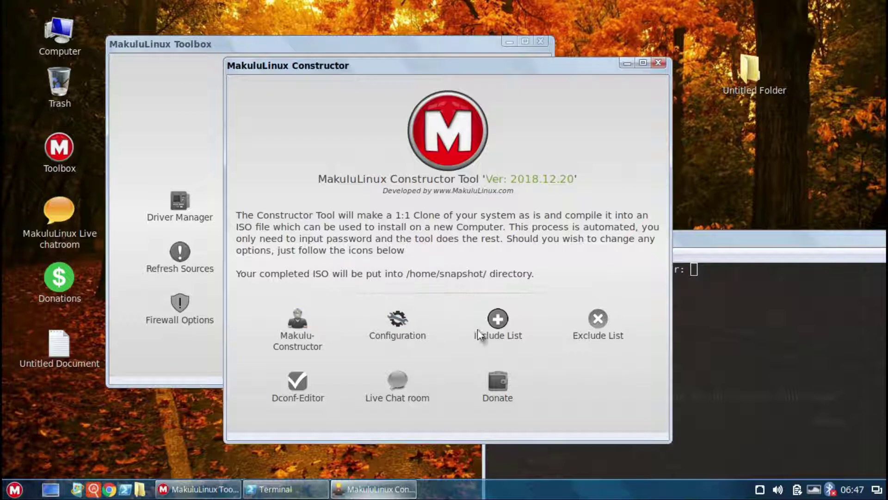
click(659, 63)
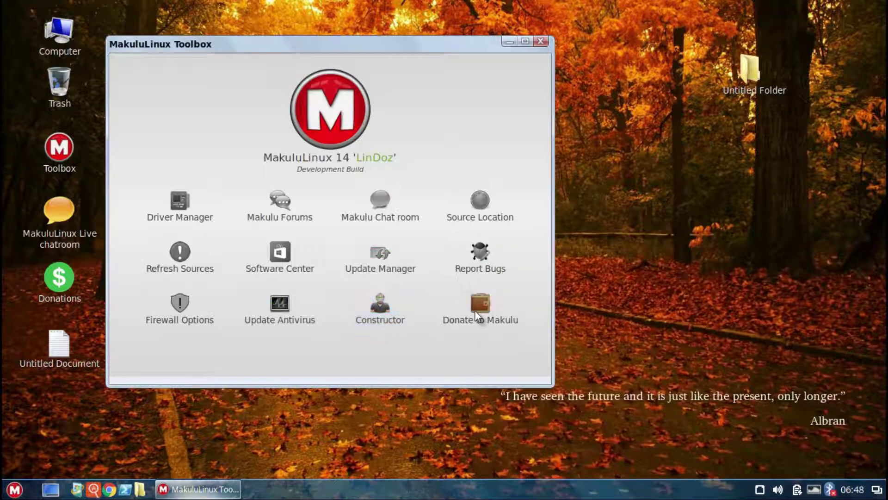
Step: Close the Toolbox and install the Simple system monitor desklet from the online desklets list
click(540, 43)
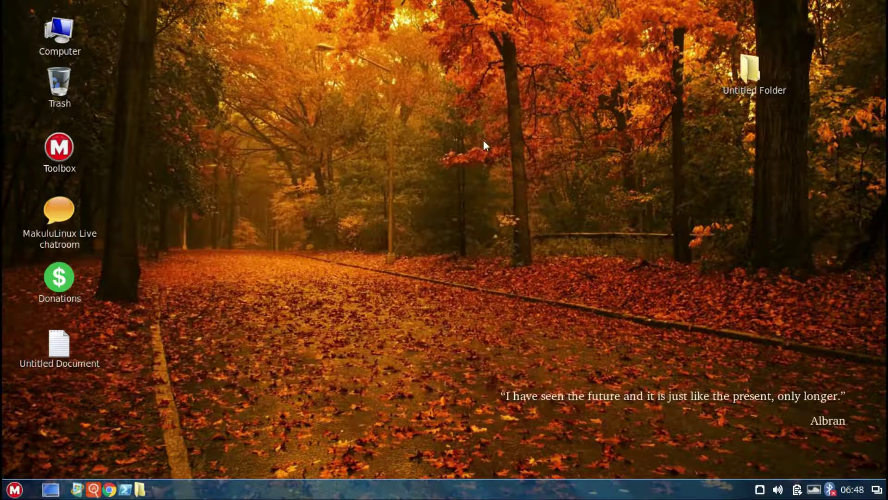
right_click(453, 183)
click(495, 234)
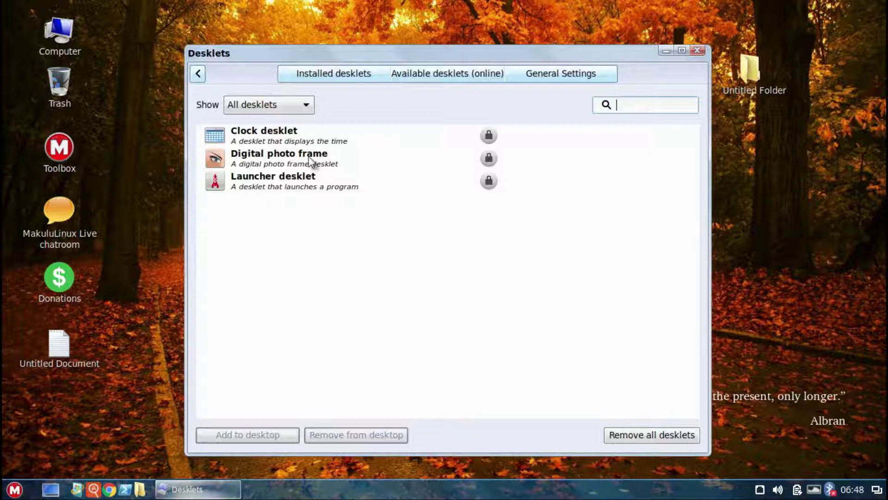
click(438, 65)
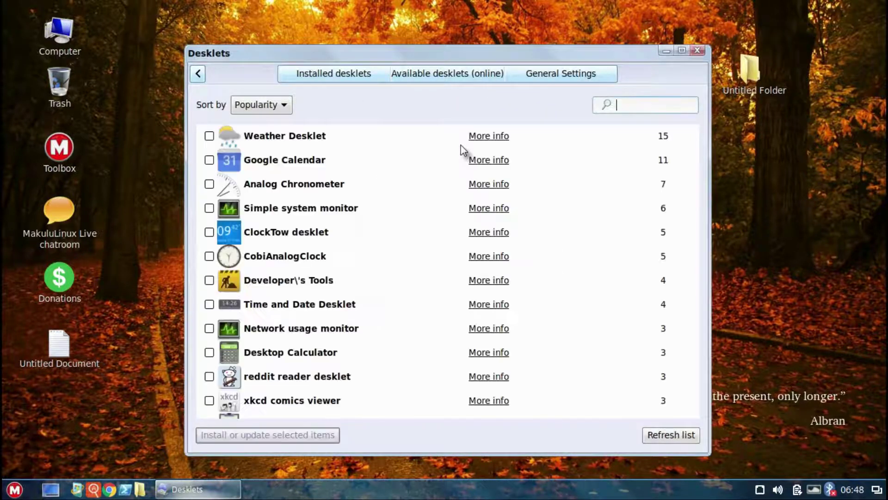
click(207, 208)
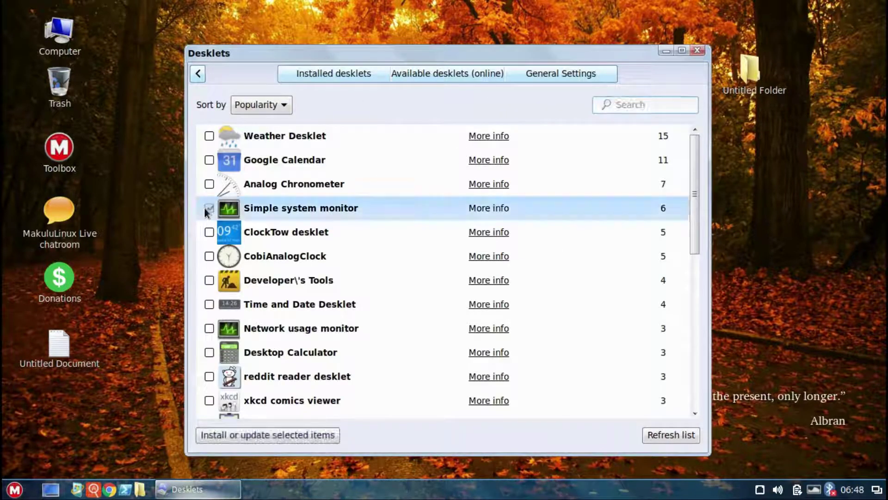
click(292, 435)
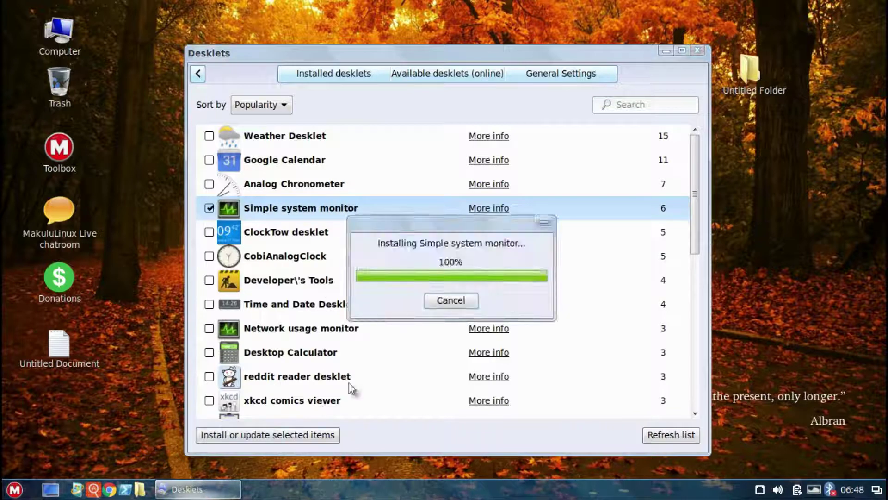
Step: Try adding Simple system monitor to the desktop, dismiss the load-failure error, and close Desklets
click(340, 73)
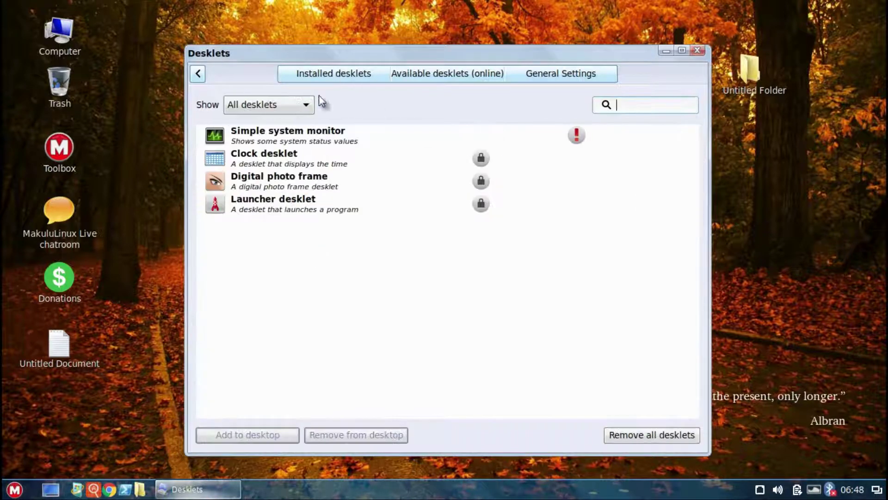
click(285, 140)
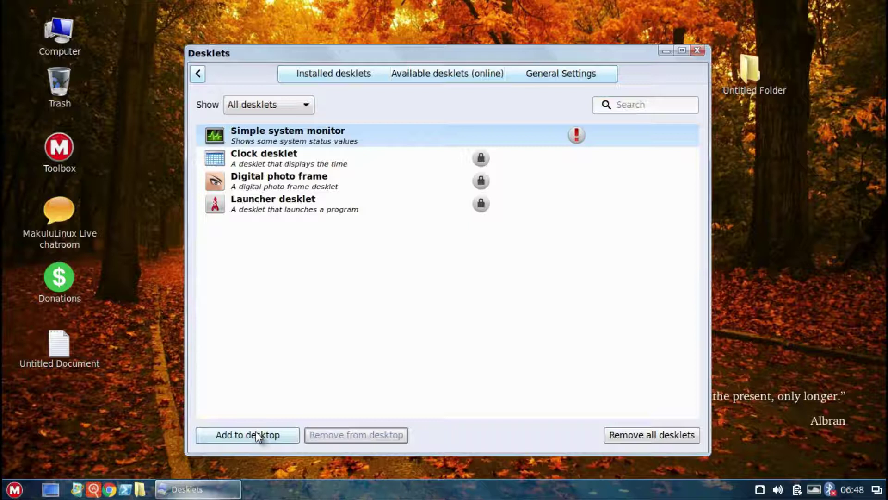
click(265, 434)
click(471, 296)
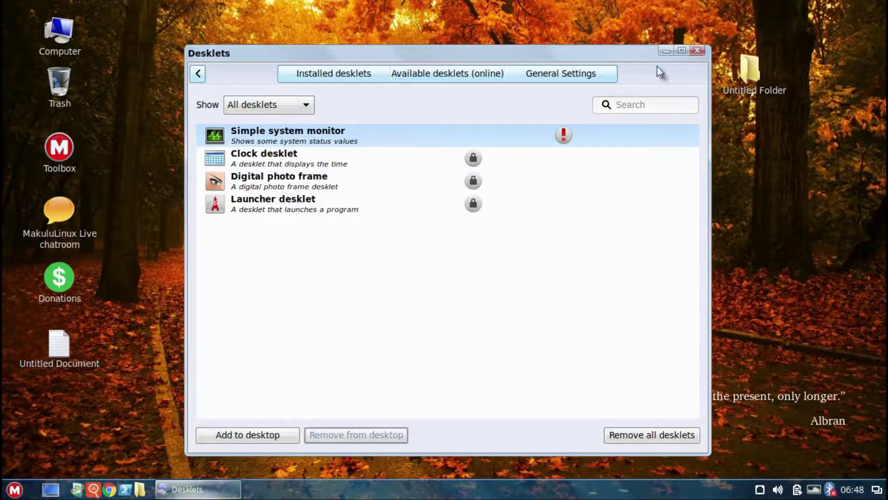
click(697, 50)
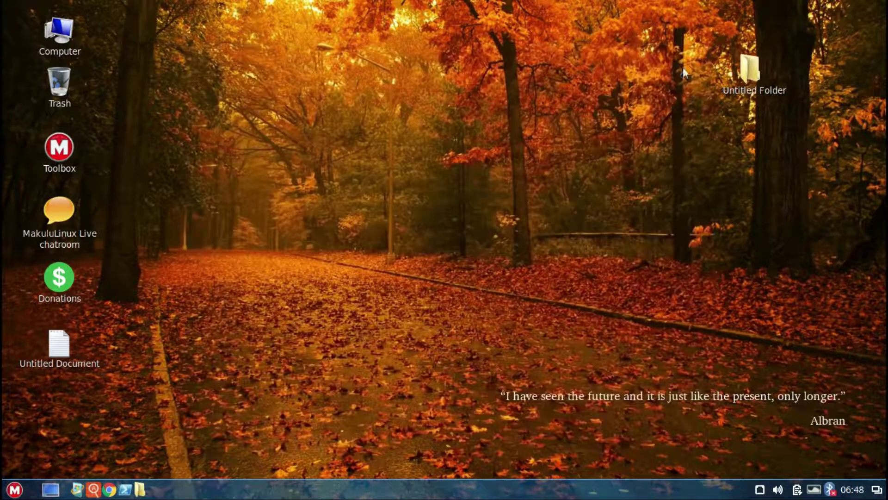
right_click(533, 320)
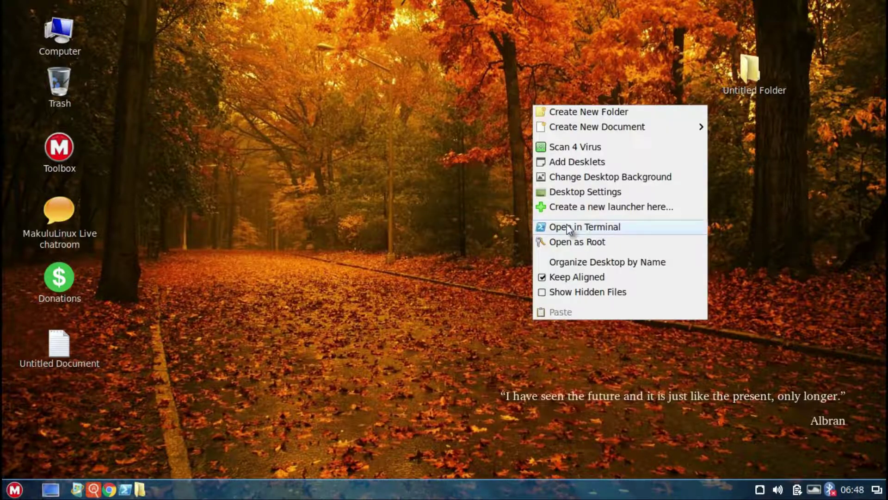
Step: Pick Winter-Moon.jpg in the maximized Backgrounds picker as the desktop wallpaper, then close it
click(577, 177)
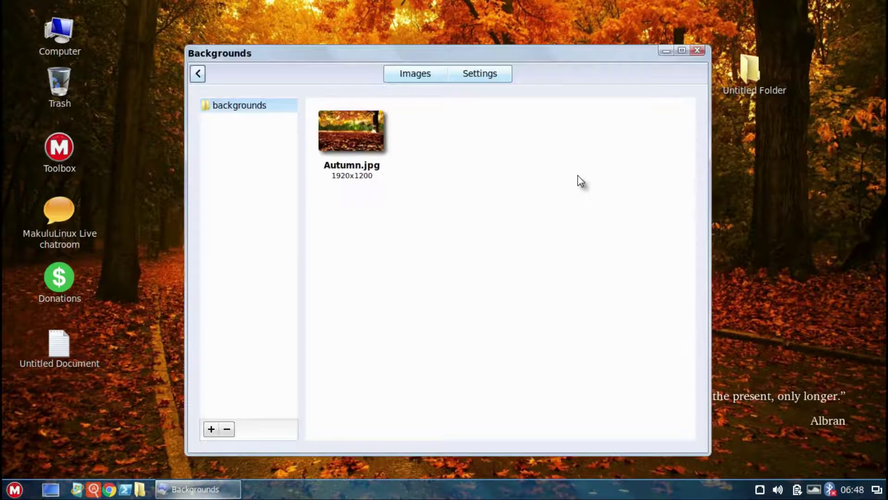
click(683, 50)
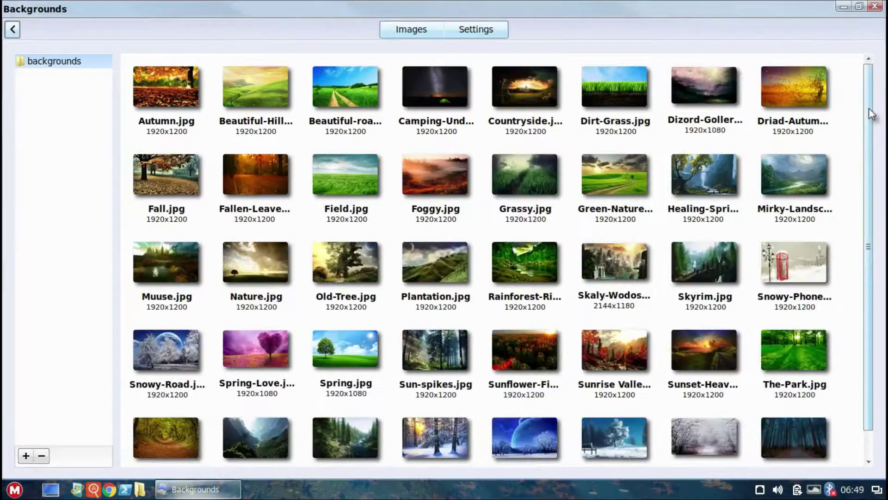
drag(869, 108, 870, 193)
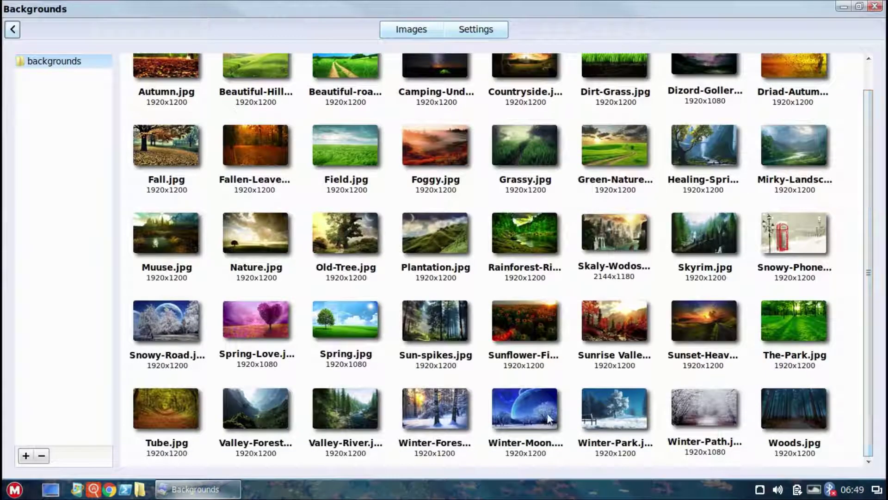
click(534, 407)
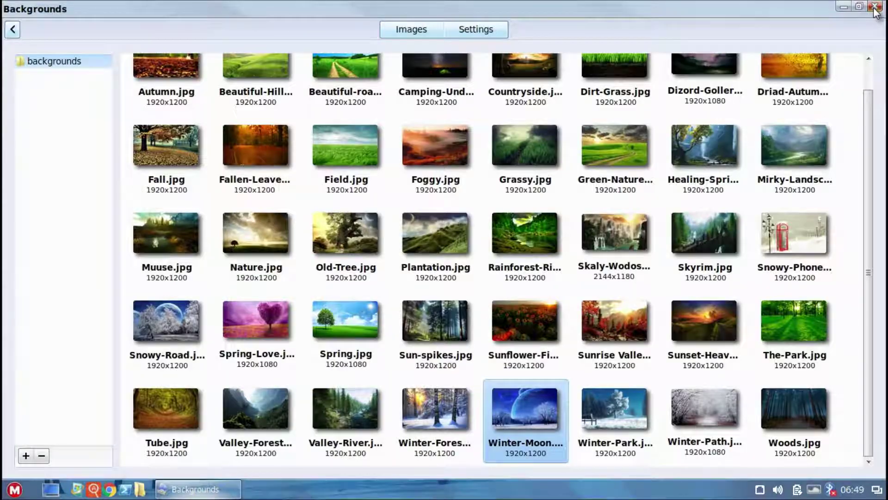
click(875, 6)
right_click(412, 178)
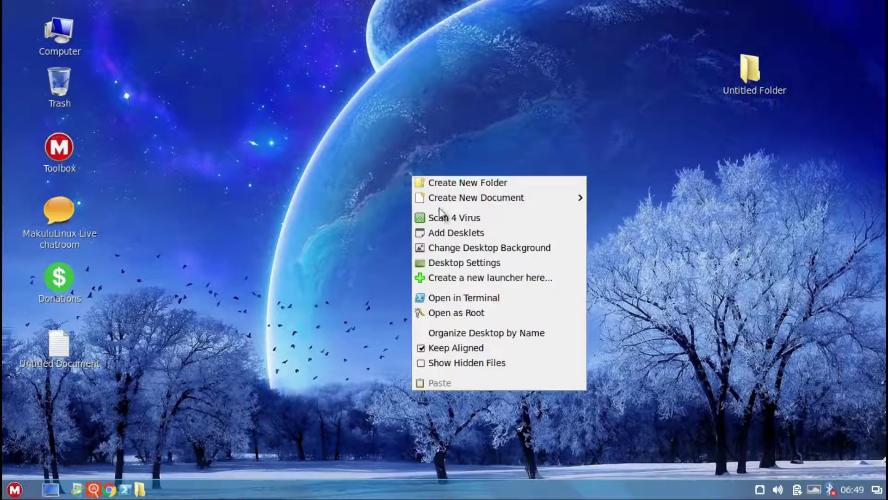
Step: Start a new desktop launcher and check the applications menu for the browser's name
click(456, 278)
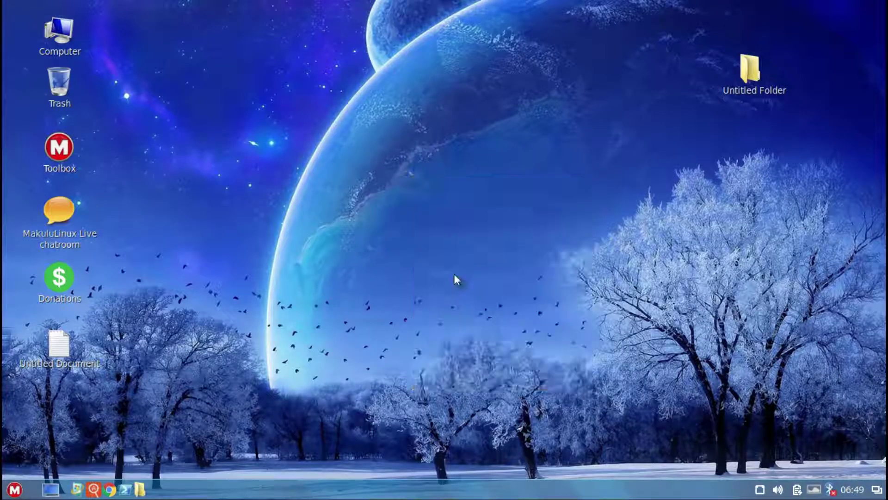
text(fi)
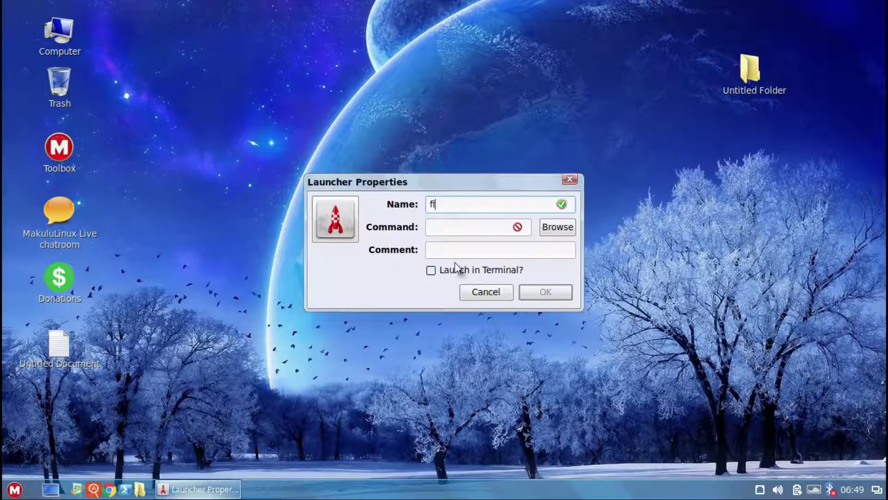
text(refox)
click(14, 489)
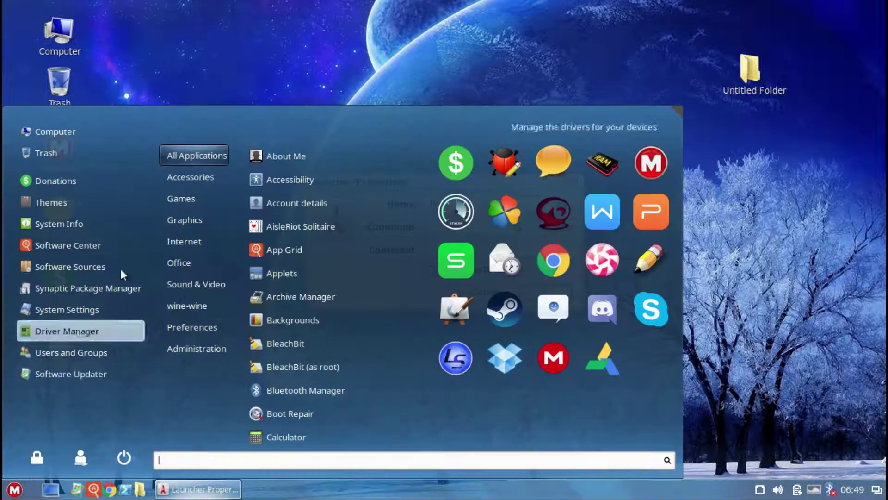
mouse_move(191, 241)
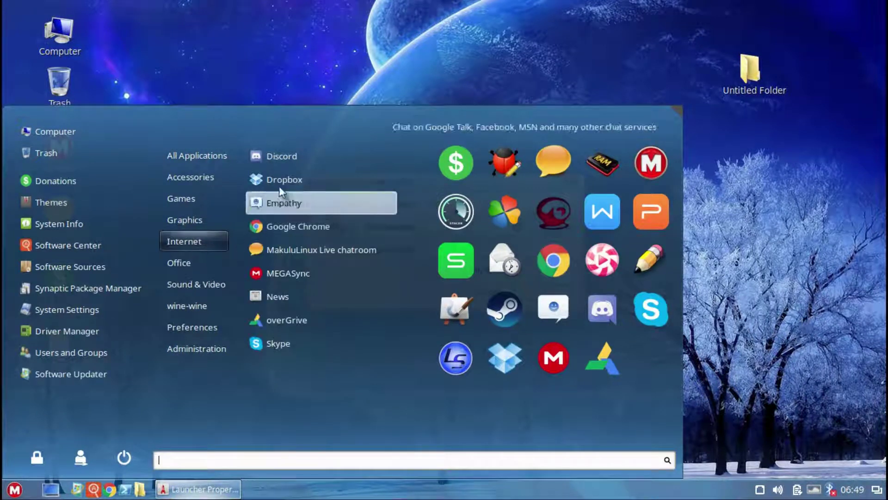
click(808, 246)
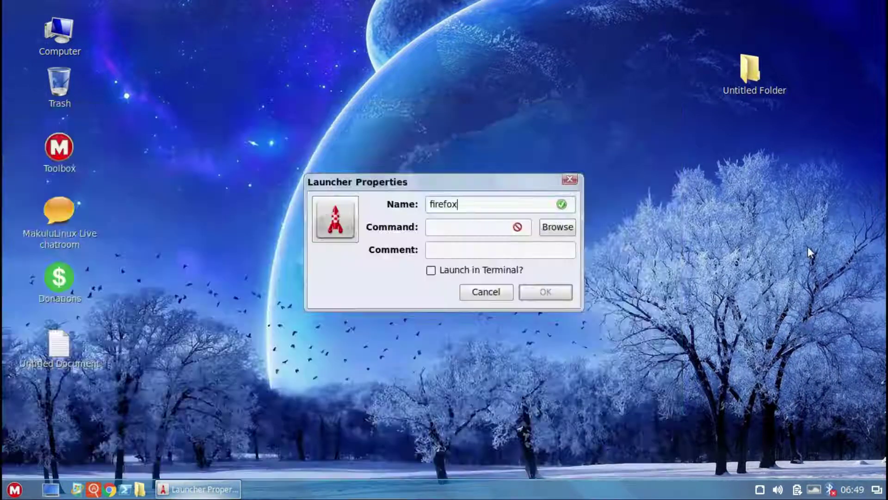
Step: Name the launcher 'Google Chrome' with command google-chrome-stable, save it, then launch and close Chrome
key(BackSpace)
key(BackSpace)
key(BackSpace)
key(BackSpace)
key(BackSpace)
key(BackSpace)
text(Goog)
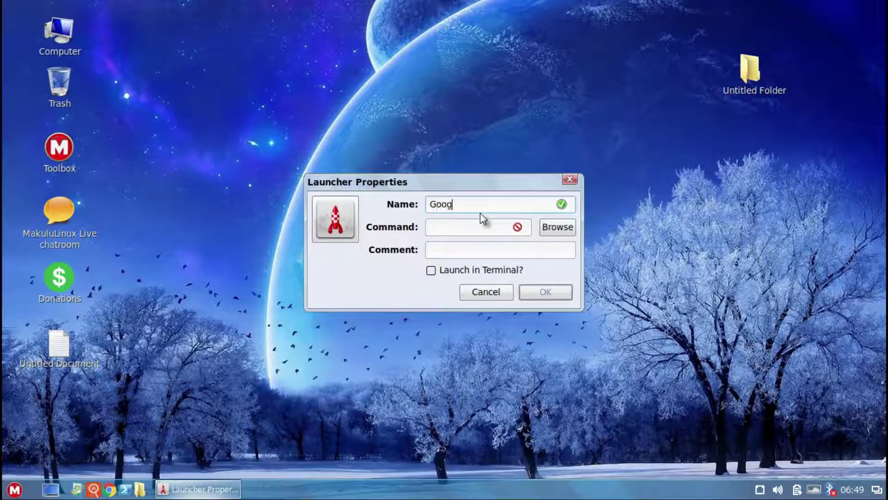
text(le Chrome)
click(456, 227)
text(googl)
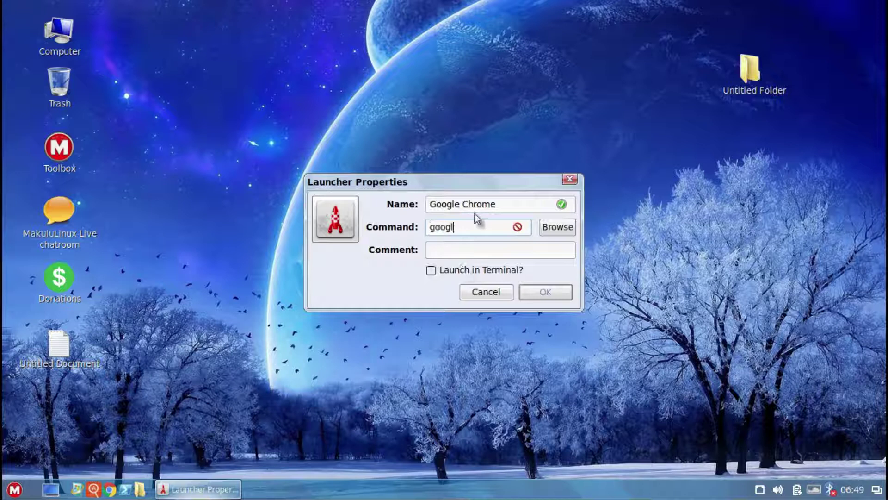
text(e-chrome)
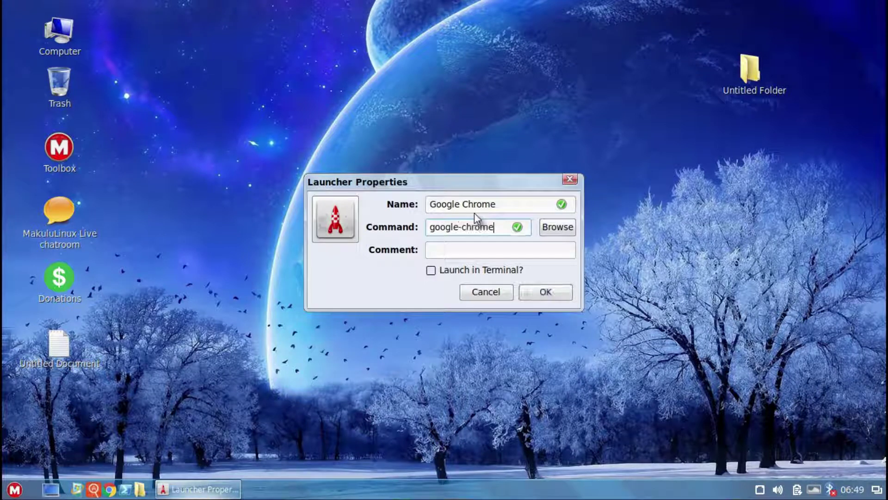
text(-stable)
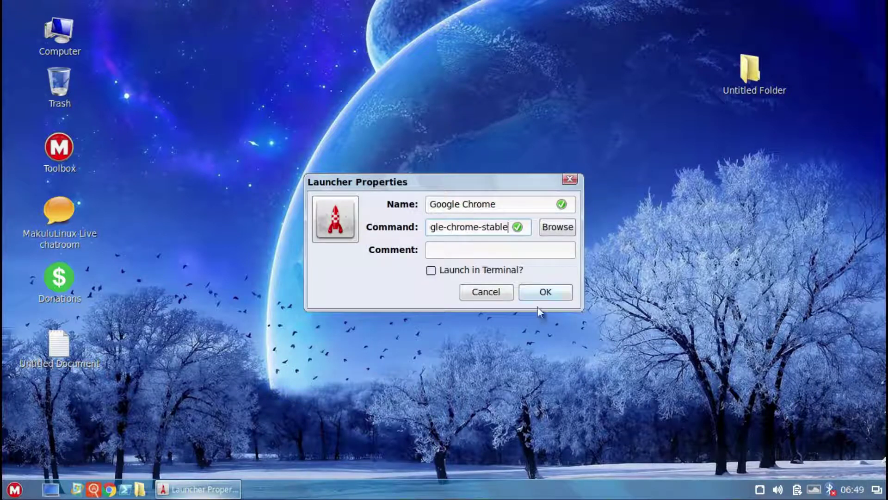
click(539, 294)
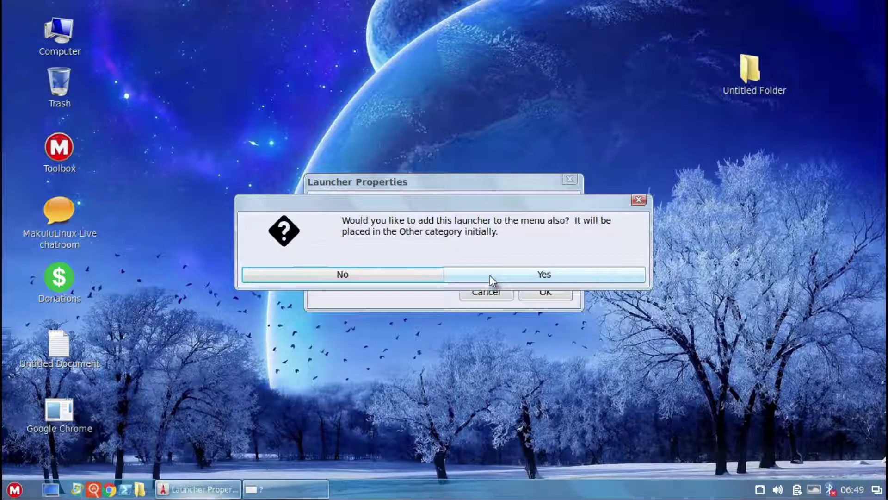
click(388, 275)
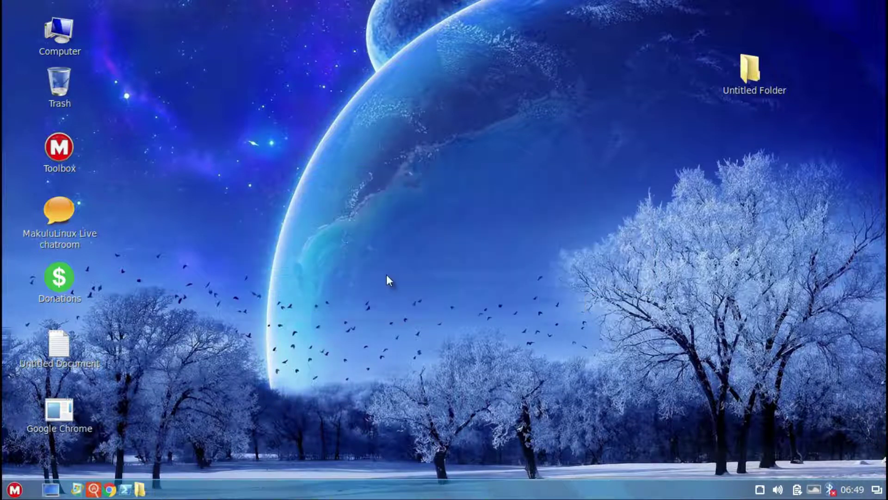
double_click(68, 401)
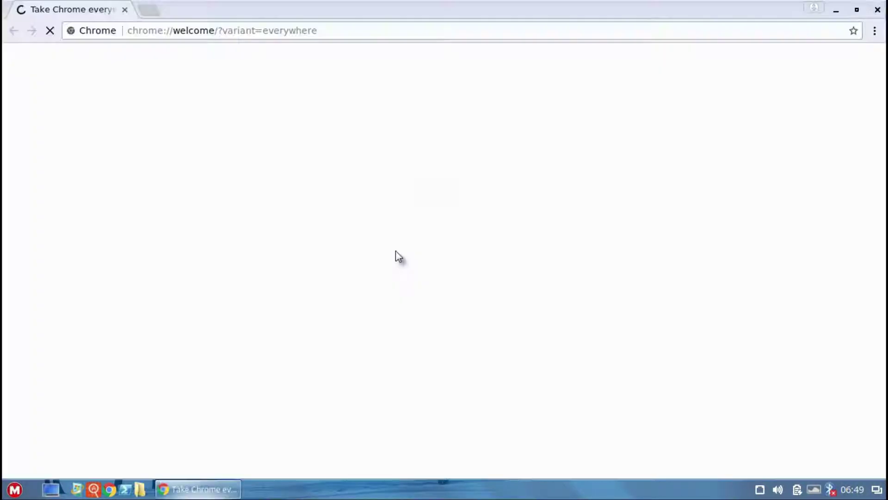
click(877, 9)
Step: Open a terminal in the Desktop folder and run uname -r to show the kernel version
right_click(548, 202)
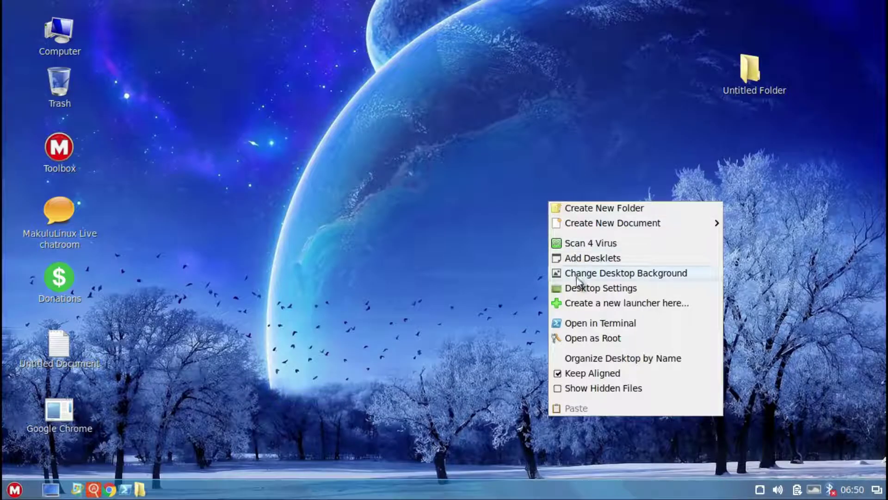
click(581, 326)
text(uname -r)
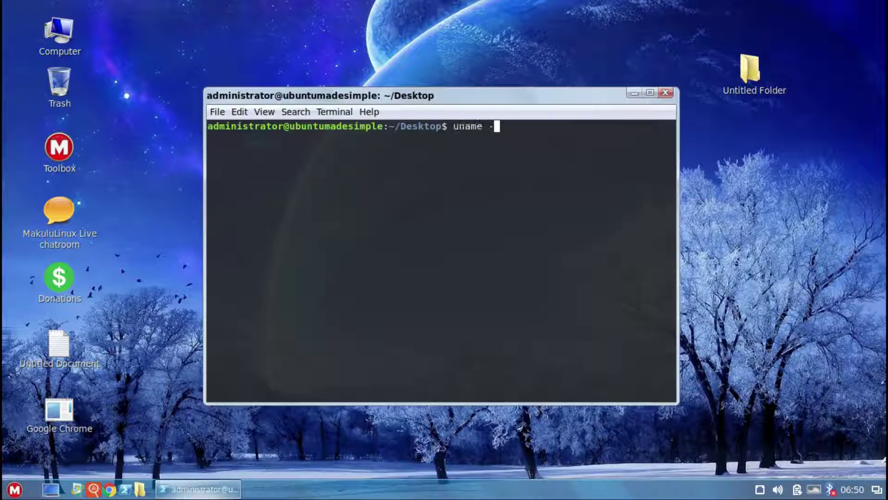
key(Return)
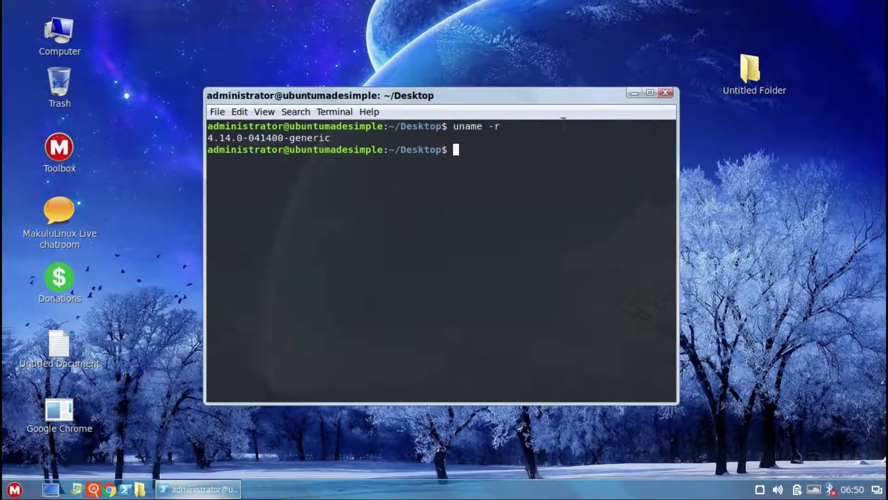
Step: Close the terminal, open the Desktop folder in Nemo as root using the account password, then close it
click(666, 93)
right_click(412, 203)
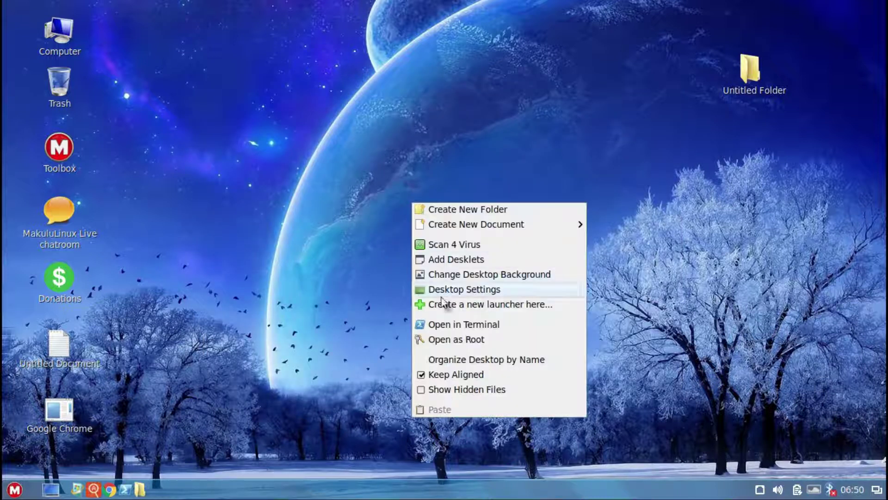
click(443, 338)
text(*****)
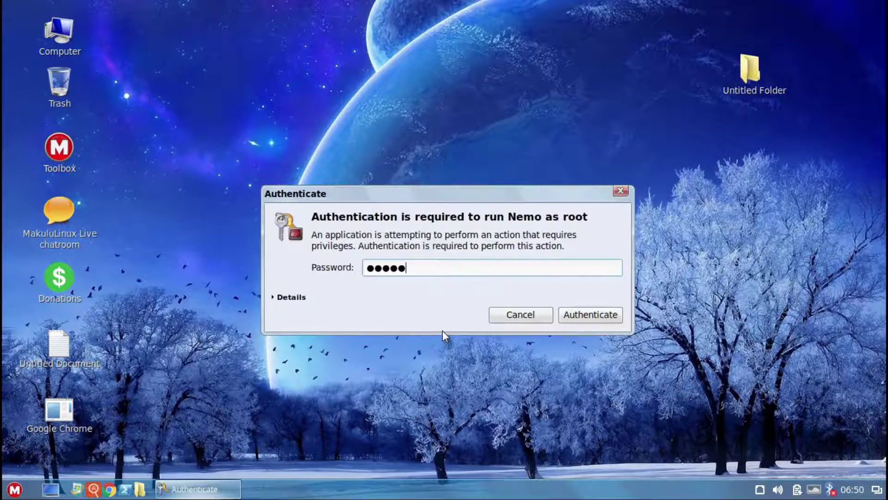
text(*)
key(Return)
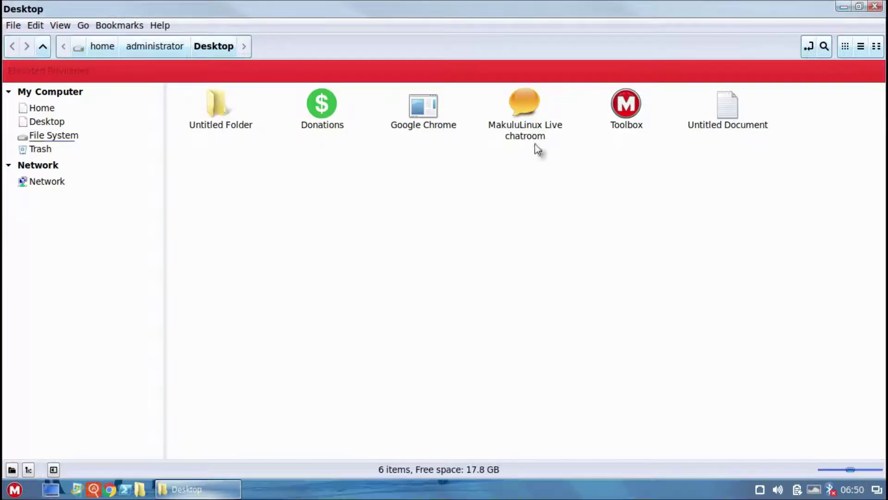
click(879, 10)
right_click(463, 232)
Step: Sort the desktop icons by name and turn on Show Hidden Files
click(502, 386)
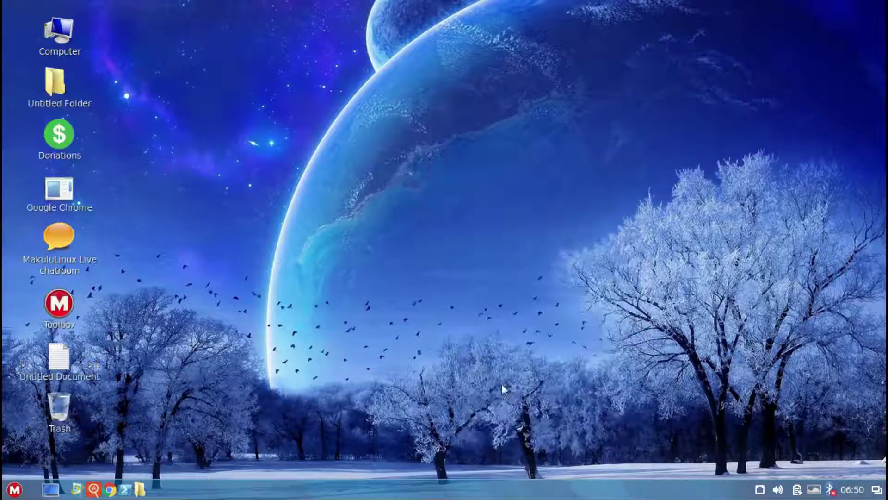
right_click(346, 265)
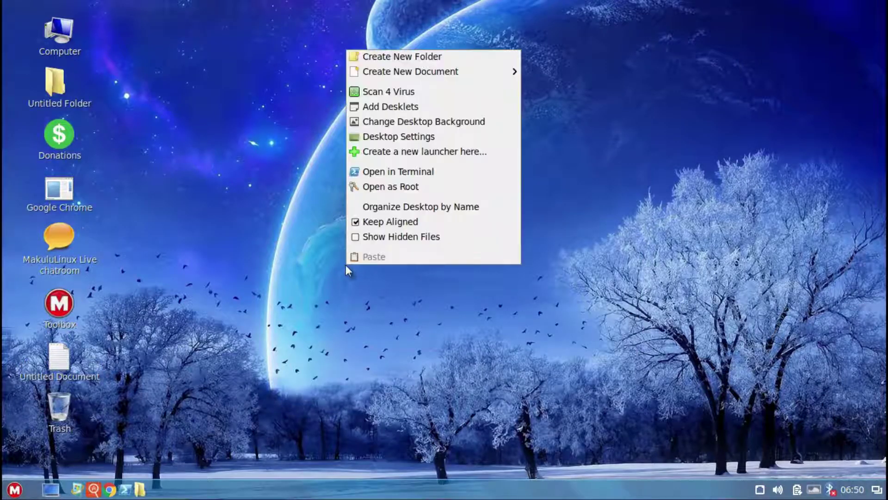
click(359, 236)
Step: View the Home folder's dotfiles from Computer, then turn hidden files off and close the window
double_click(52, 41)
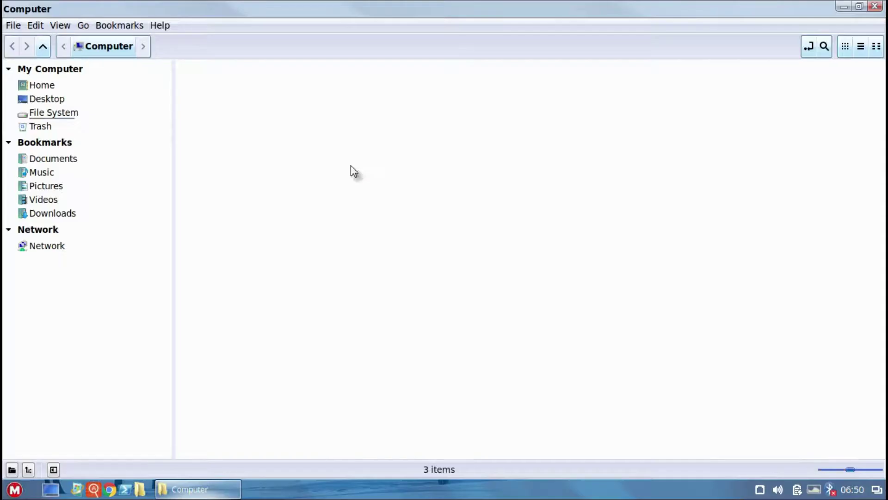
click(40, 87)
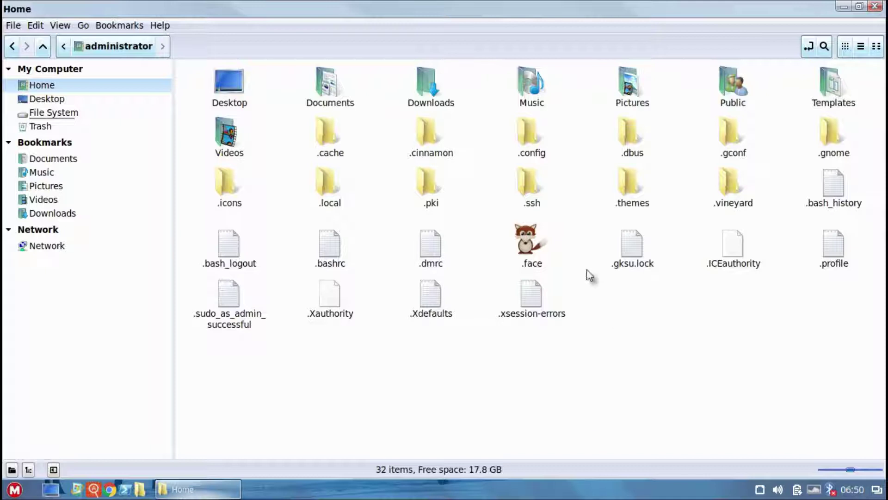
right_click(625, 320)
click(651, 271)
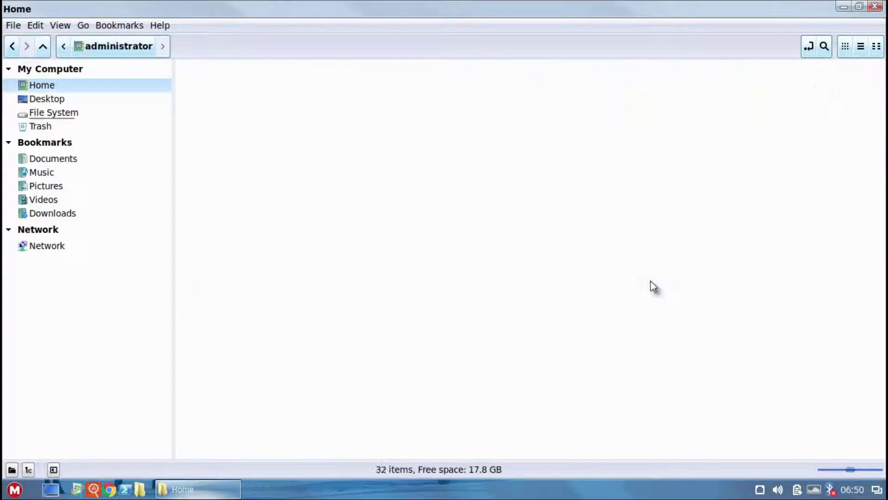
click(875, 6)
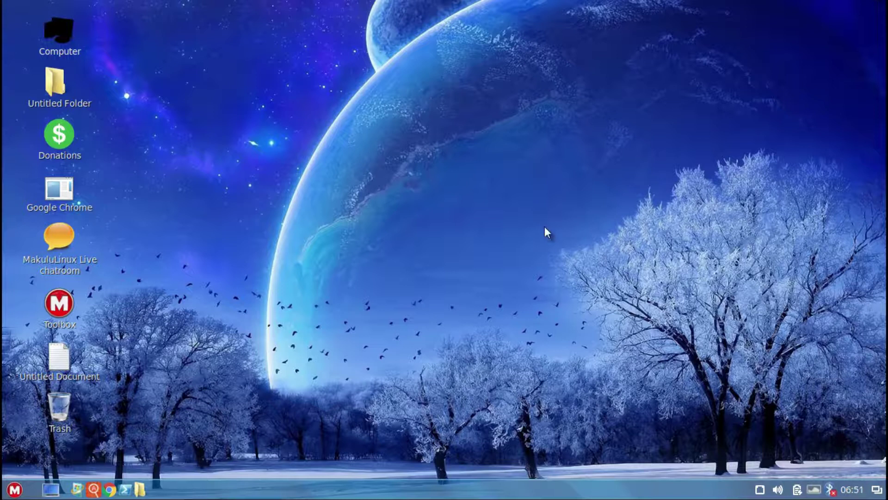
Step: In Themes, set window borders to Win10-Black and icons to Win10
click(13, 491)
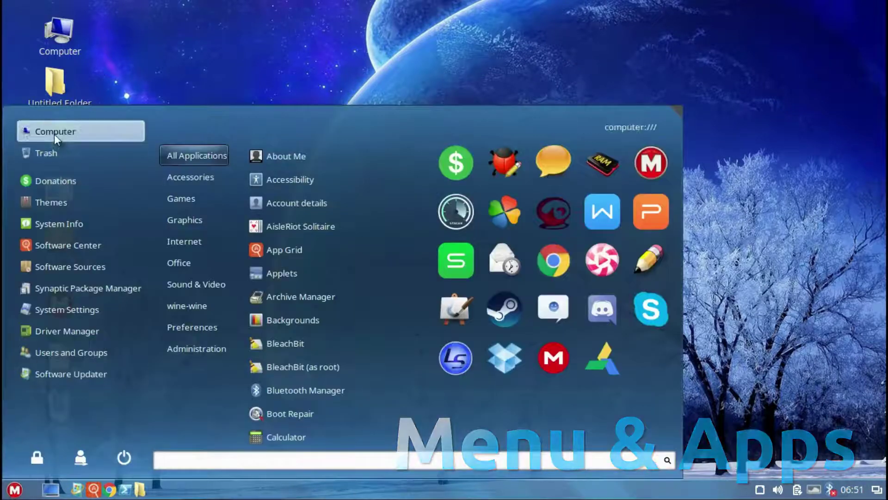
click(56, 201)
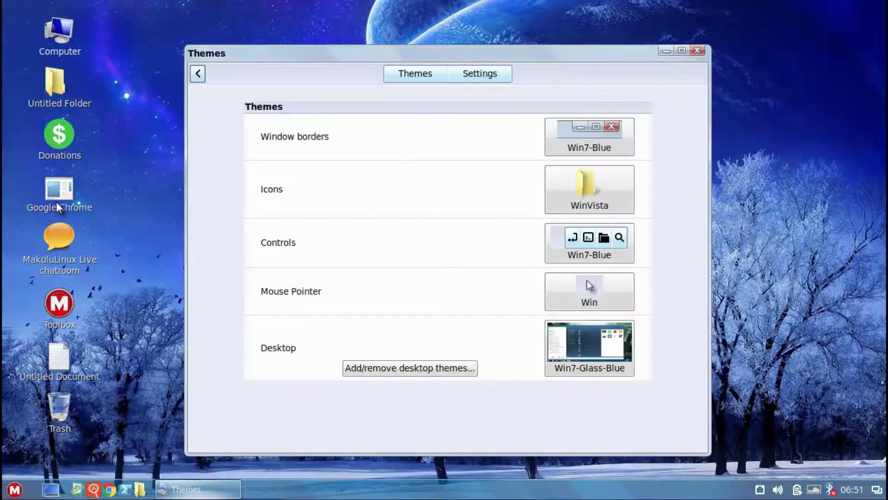
click(561, 138)
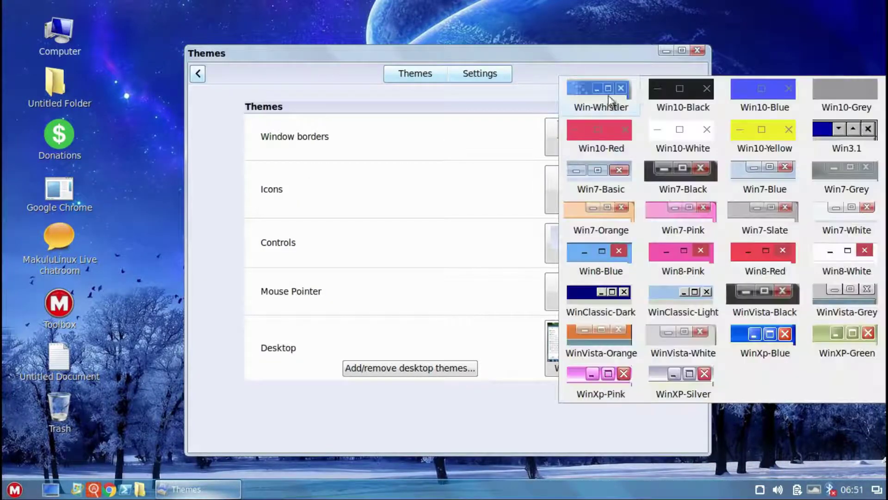
click(659, 91)
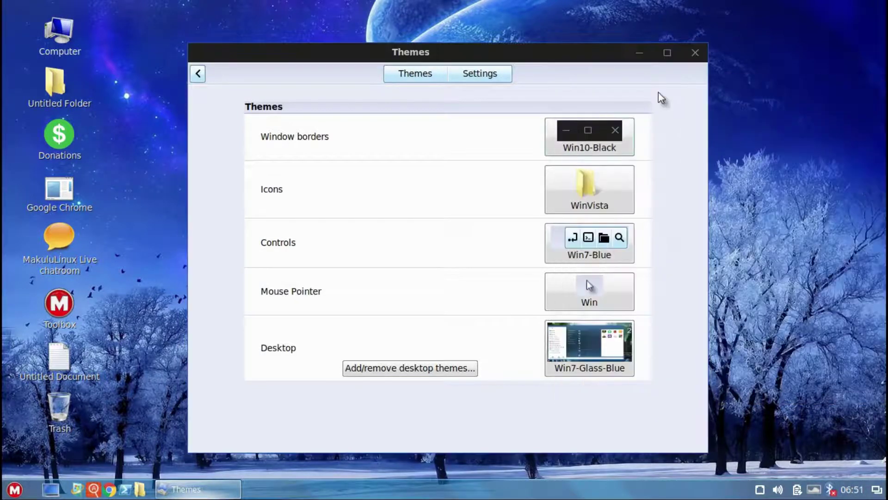
click(582, 196)
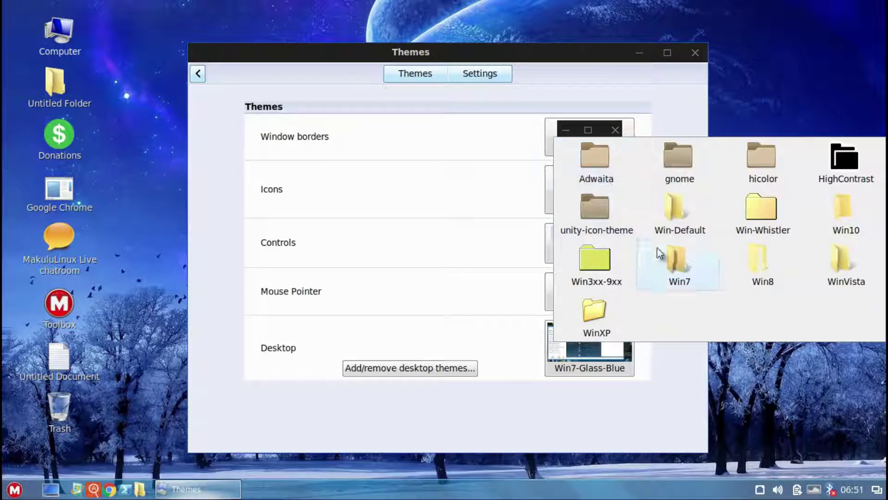
click(843, 201)
Step: Set controls to Win10-White, mouse pointer to Win, and the desktop theme to Win10
click(609, 244)
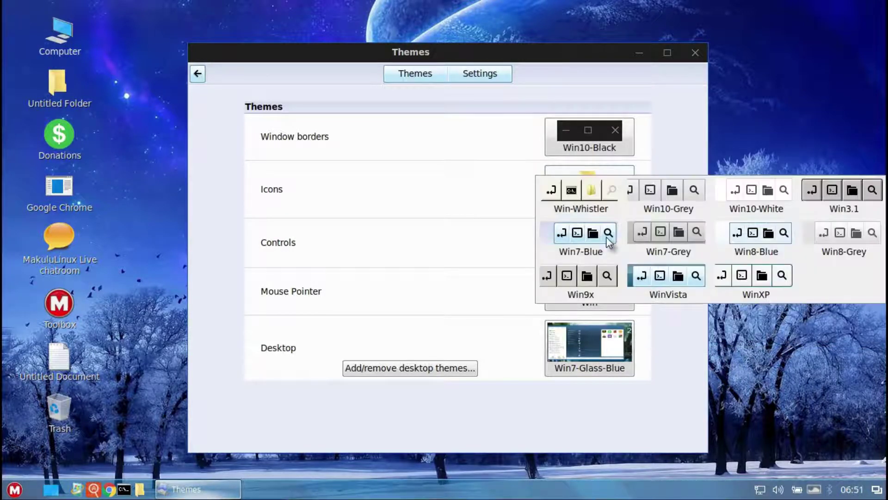
click(741, 192)
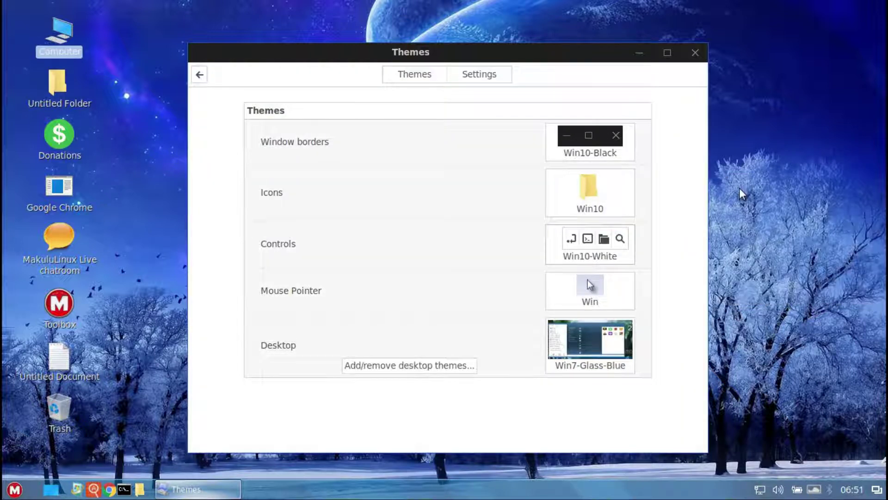
click(589, 296)
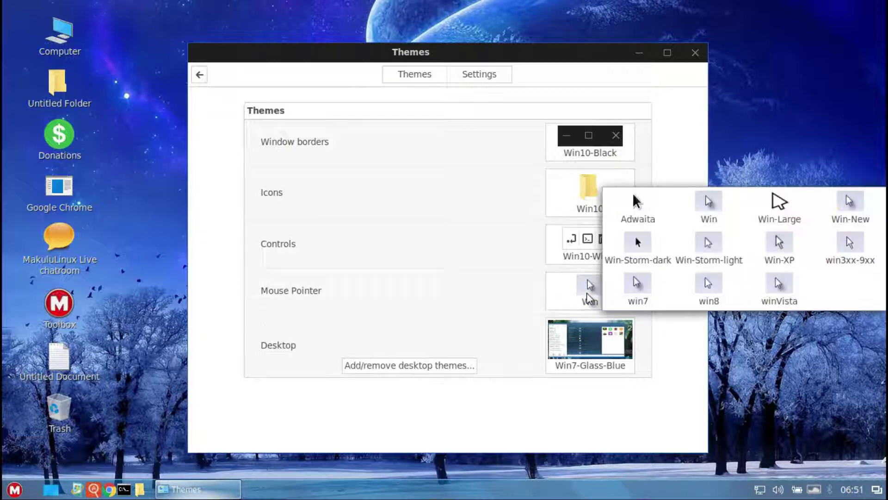
click(710, 203)
click(590, 332)
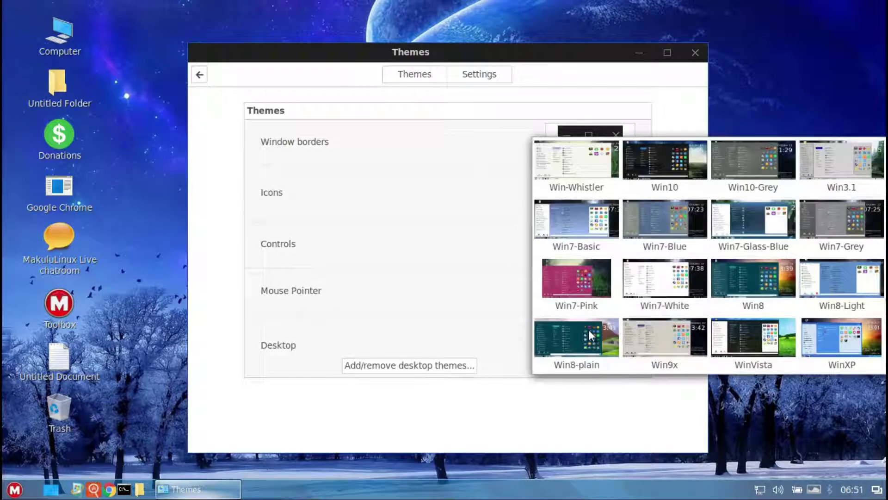
click(667, 164)
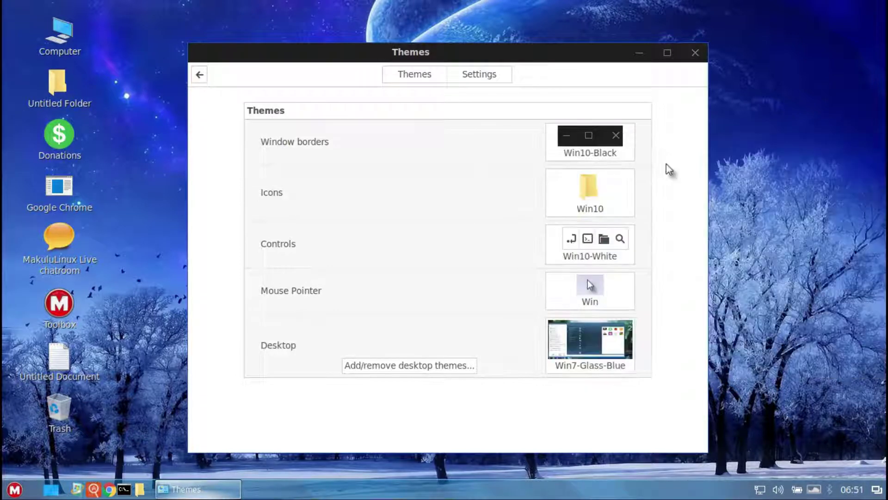
click(701, 58)
click(12, 489)
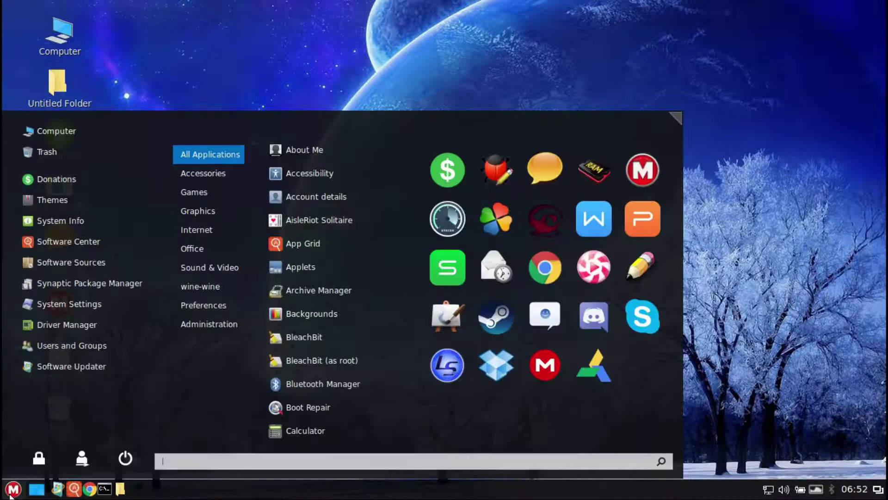
click(57, 222)
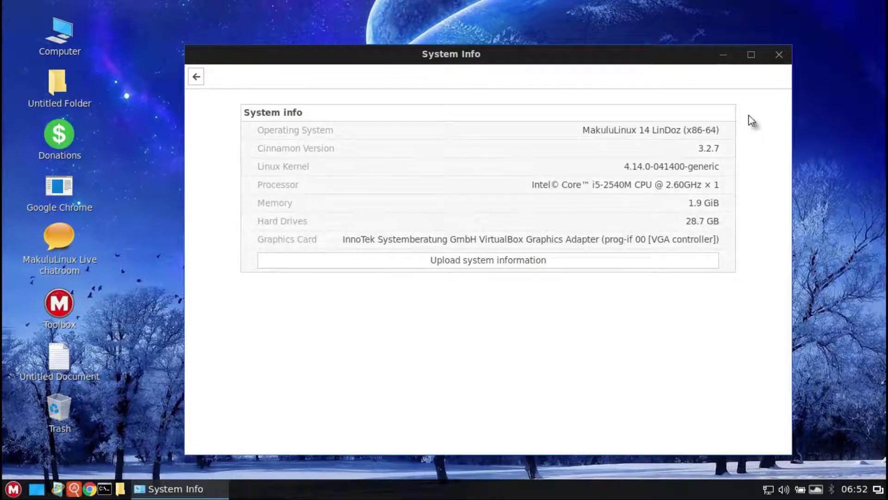
click(777, 56)
click(19, 496)
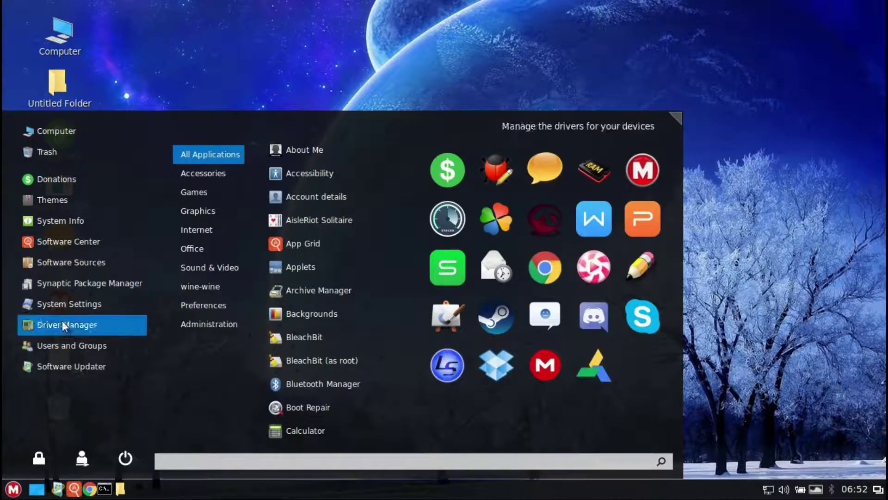
click(62, 346)
text(password)
key(Return)
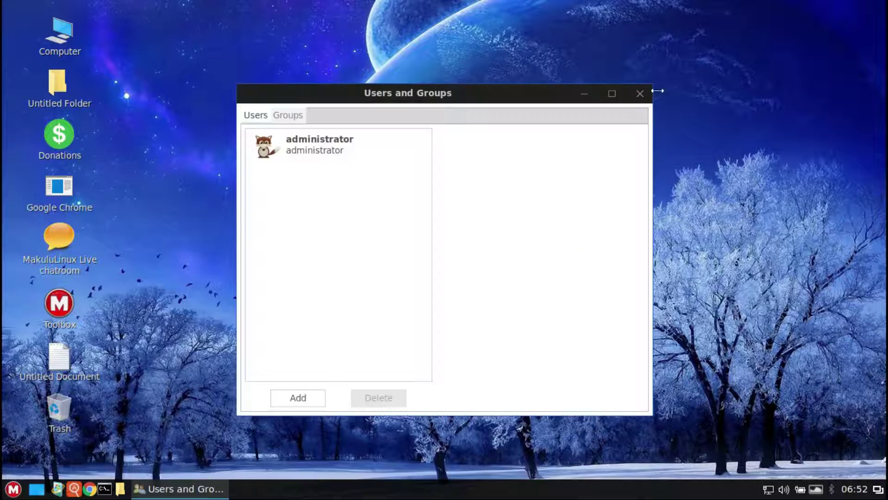
click(640, 93)
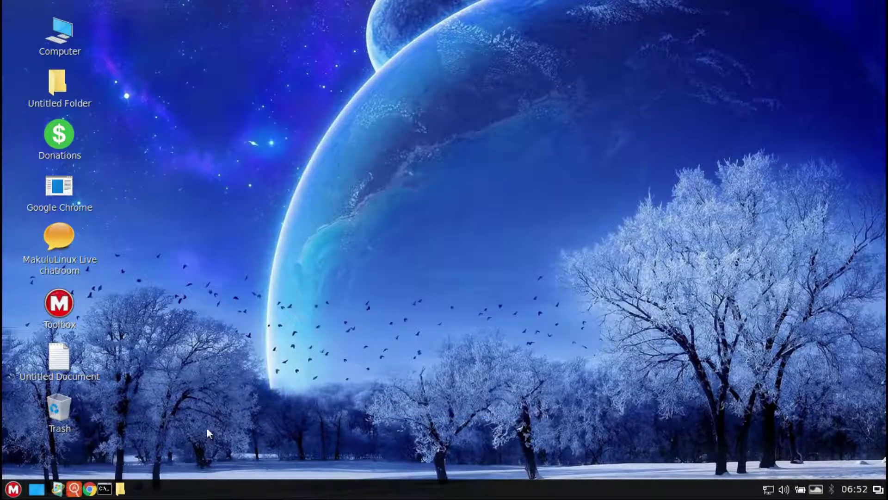
Step: Browse the application menu categories, then search 'sys' and launch System Monitor
click(13, 489)
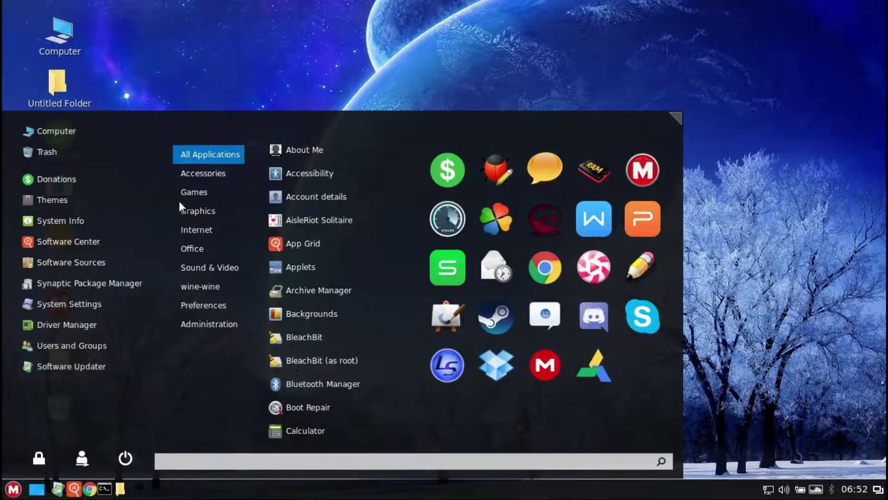
mouse_move(200, 193)
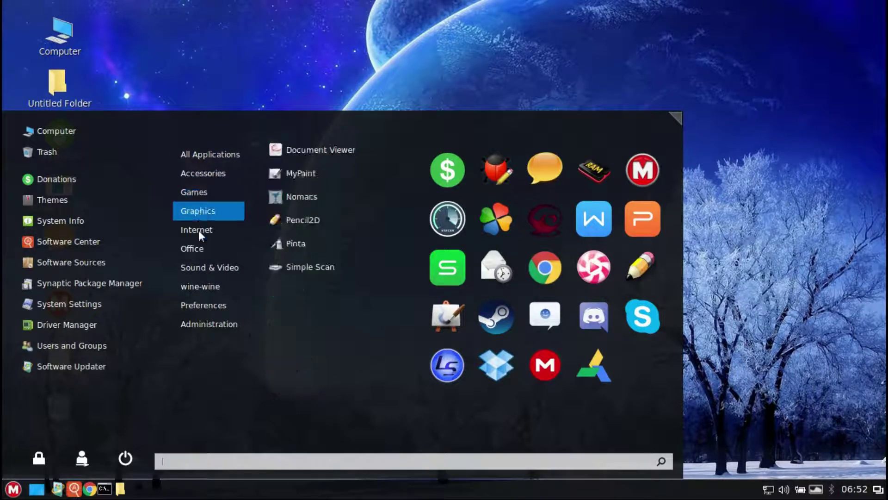
mouse_move(198, 232)
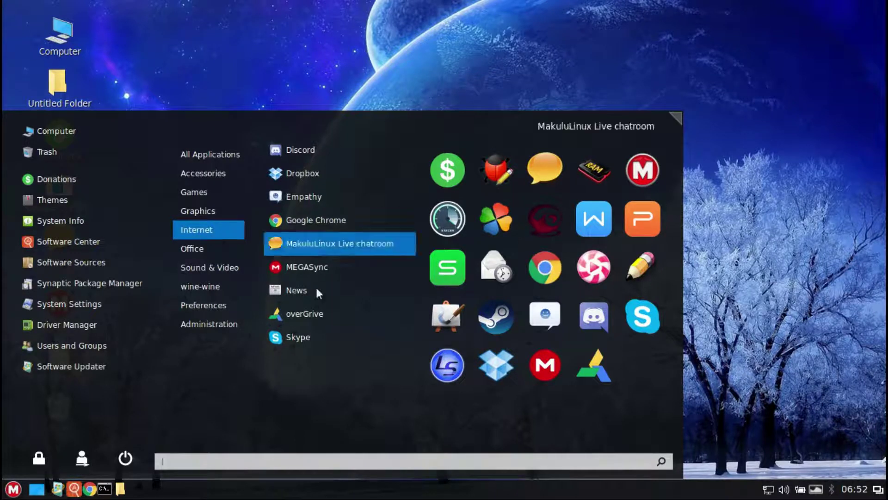
mouse_move(214, 256)
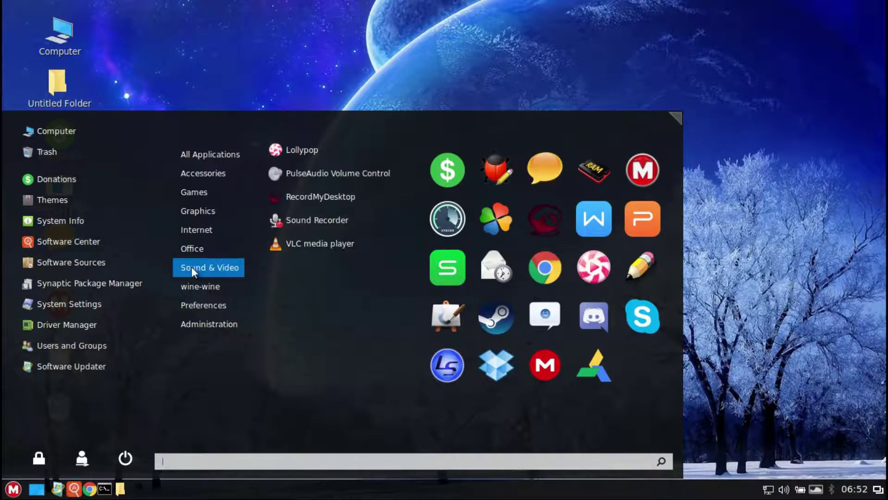
mouse_move(223, 305)
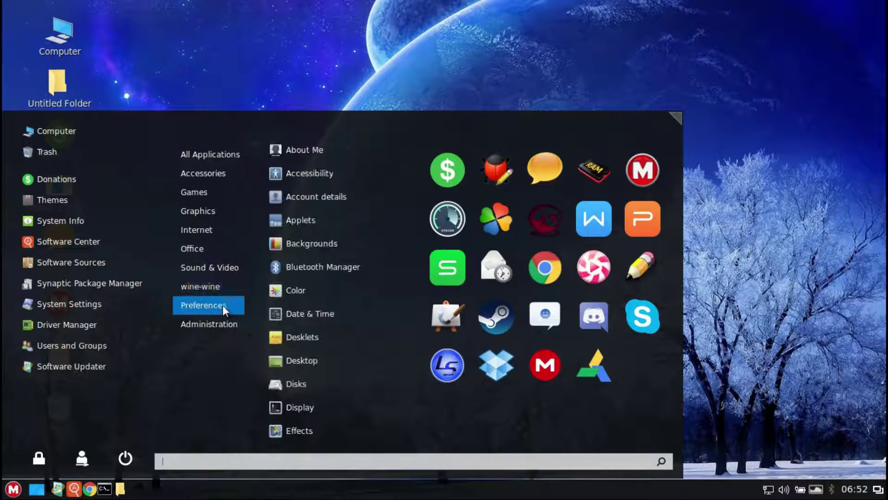
mouse_move(223, 331)
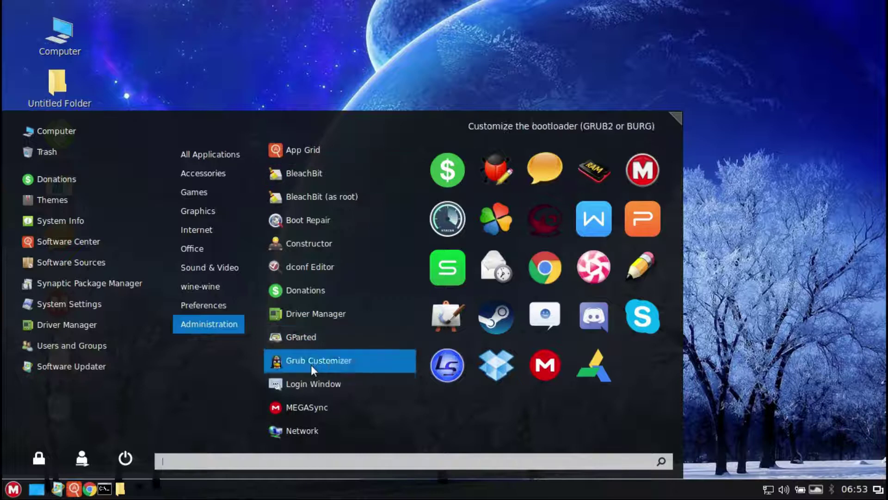
text(sys)
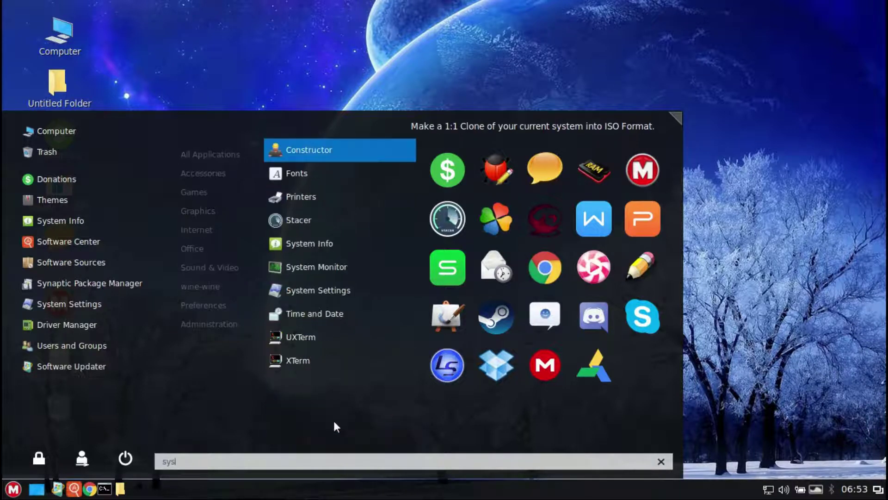
click(317, 267)
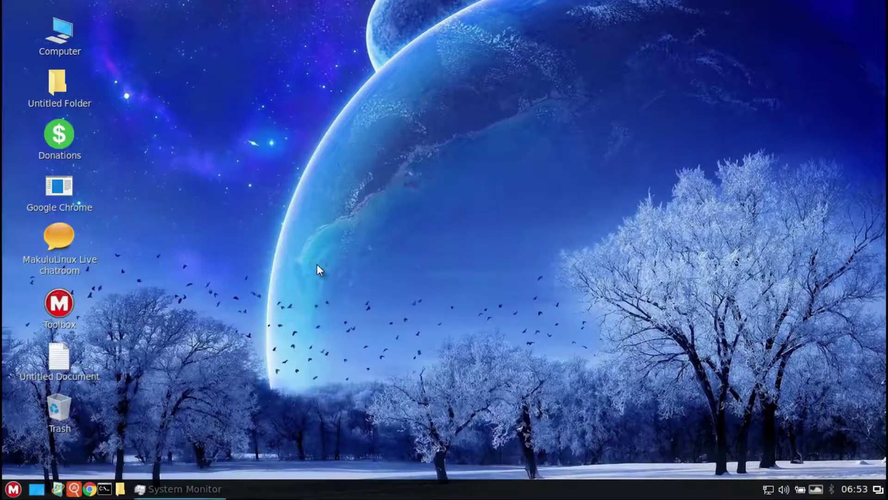
Step: Show System Monitor's Resources graphs in a shorter window moved to the top right
click(303, 84)
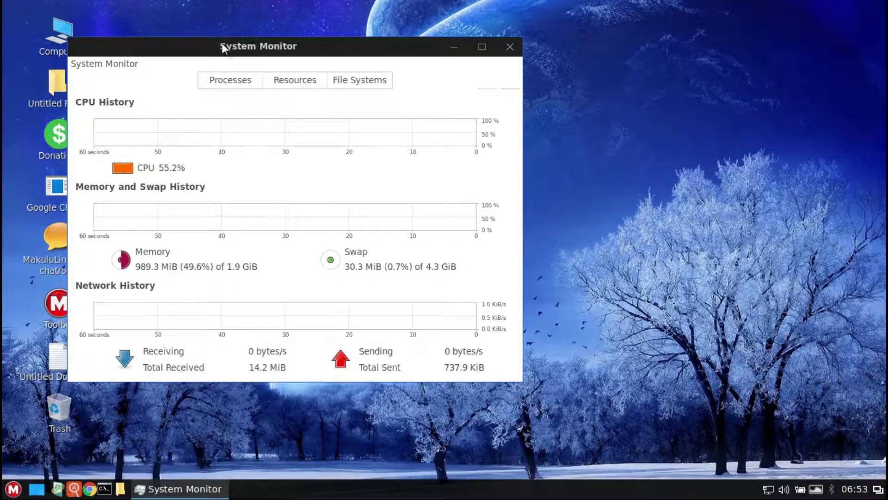
drag(207, 56, 570, 14)
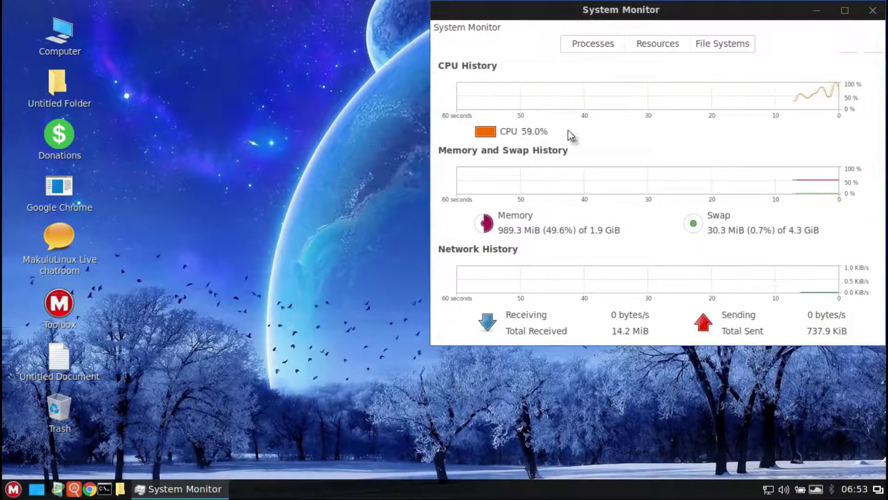
drag(554, 351, 560, 222)
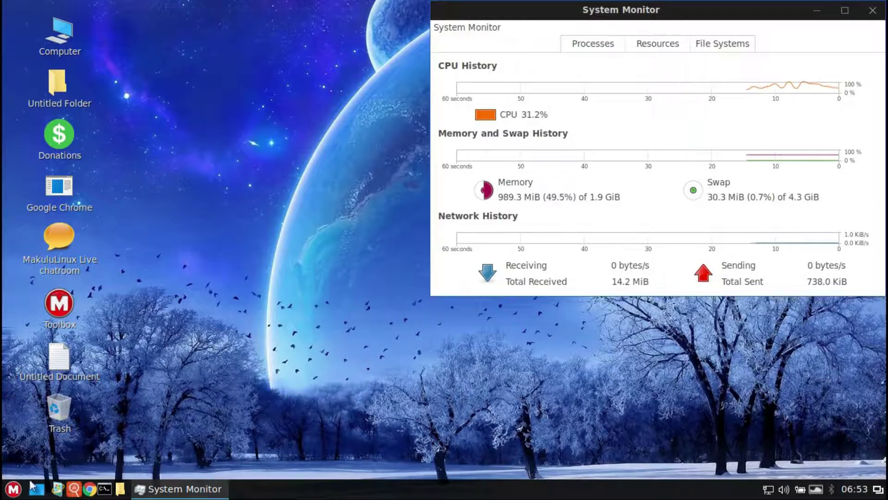
Step: Remove the bug-report app from the application menu's favourites
click(13, 489)
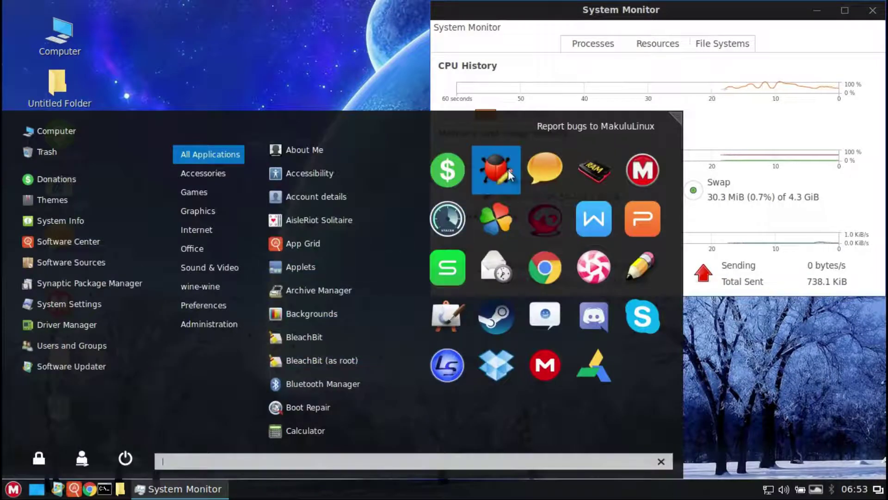
right_click(509, 174)
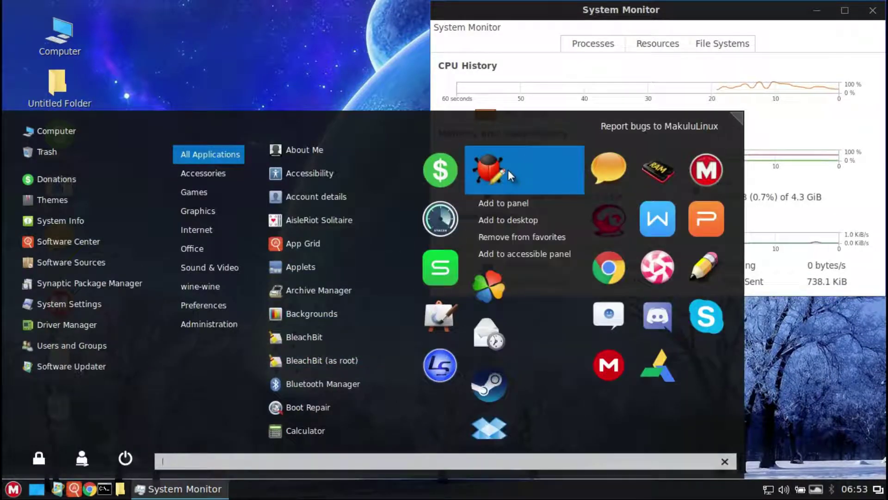
click(512, 240)
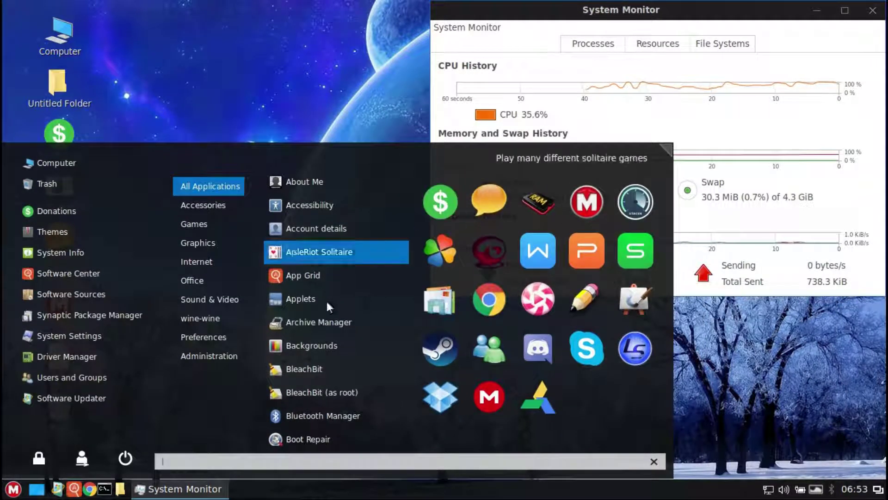
click(88, 337)
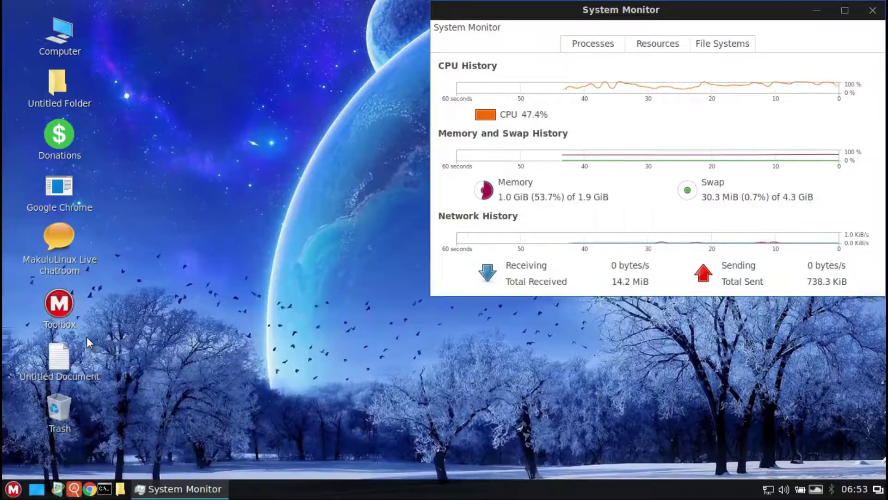
Step: Maximize System Settings and look at the Backgrounds display settings
click(671, 52)
click(48, 86)
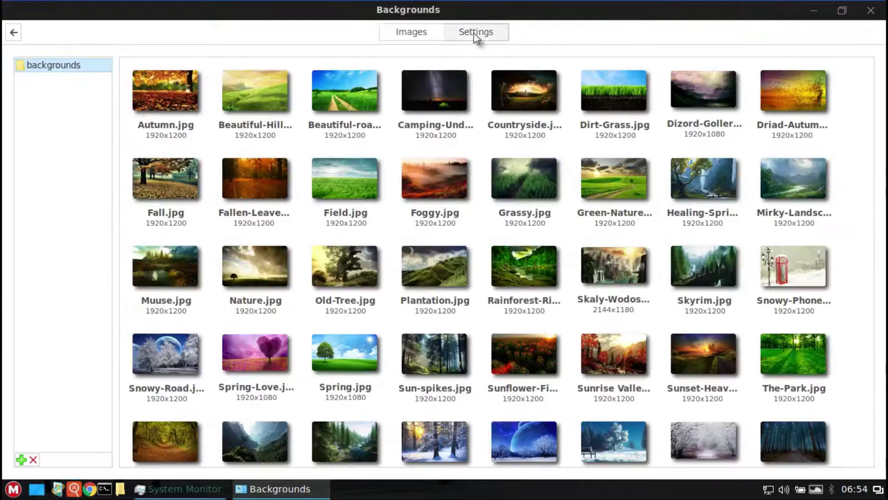
click(474, 35)
click(12, 33)
Step: In Effects, keep the Cinnamon style and turn off window effects, startup animation, scrollbox fades and overlay scroll bars
click(133, 111)
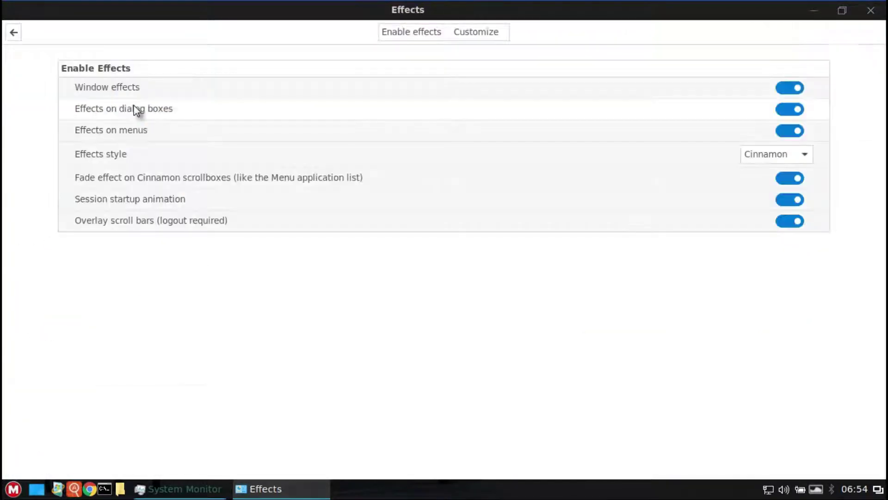
click(781, 153)
click(781, 153)
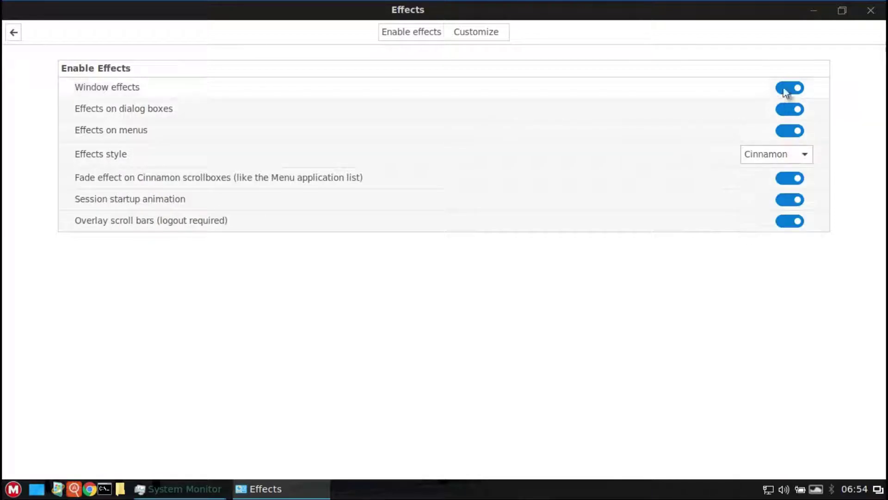
click(790, 88)
click(787, 131)
click(786, 110)
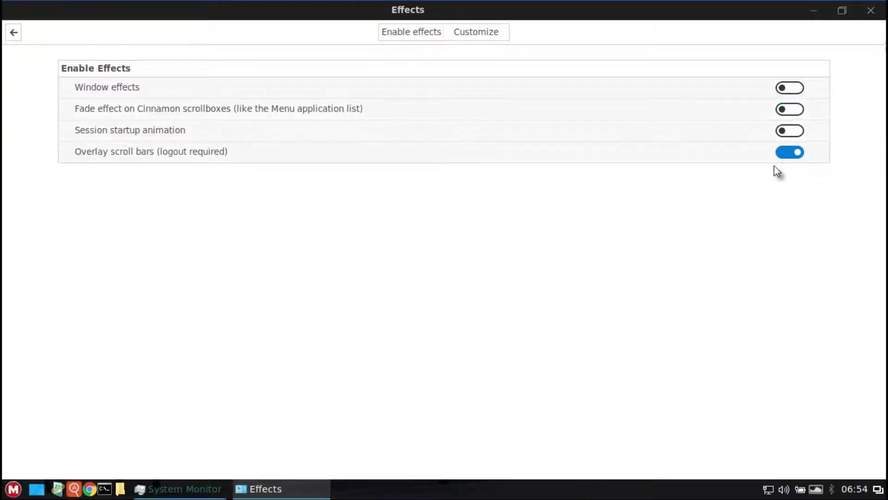
click(789, 152)
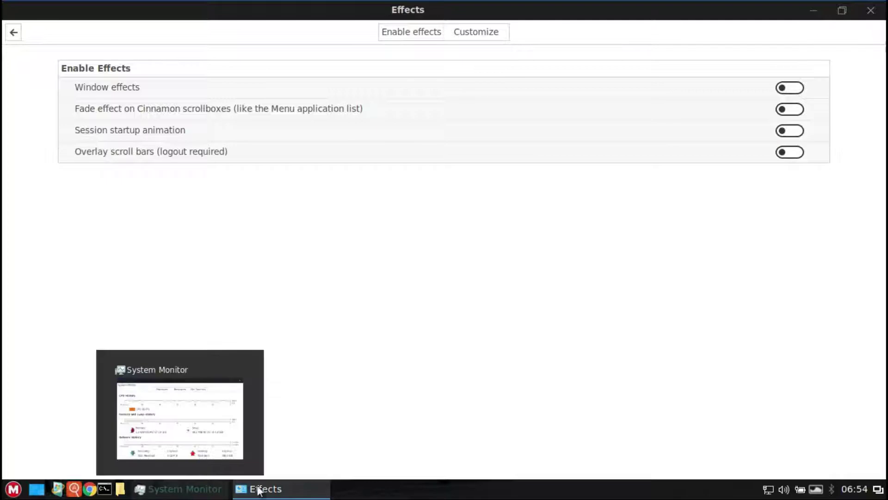
Step: Close the Effects window after briefly switching to System Monitor
click(217, 486)
click(383, 250)
click(873, 10)
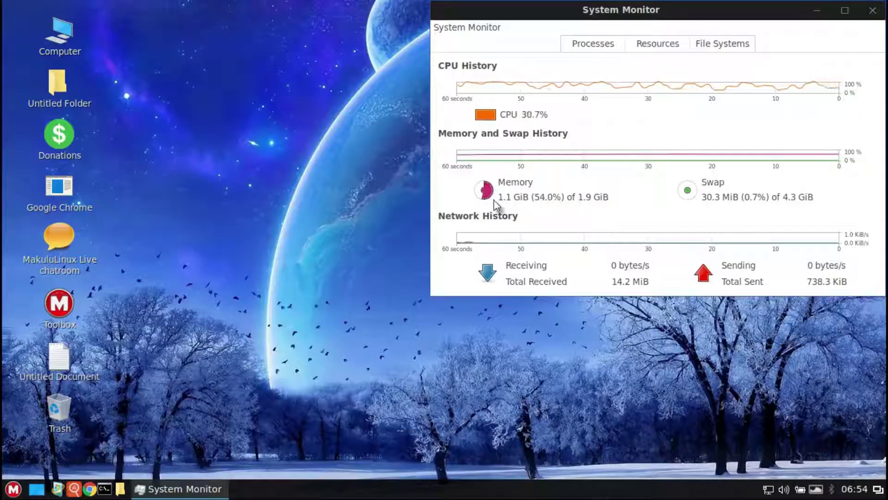
Step: Launch System Settings from the menu and browse the Font and Themes pages
click(13, 490)
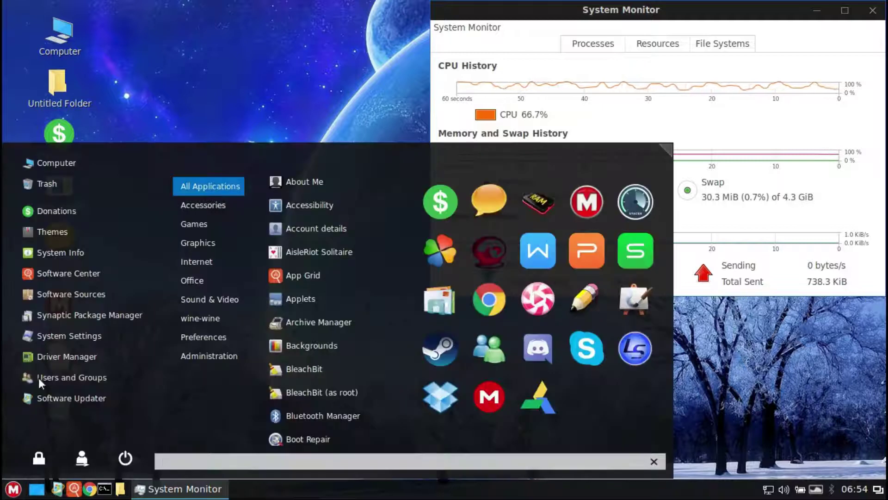
click(53, 337)
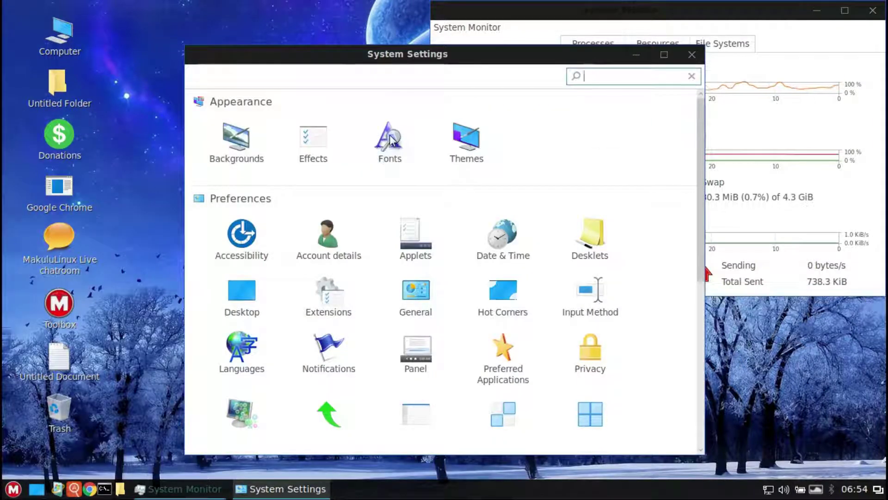
click(390, 139)
click(195, 76)
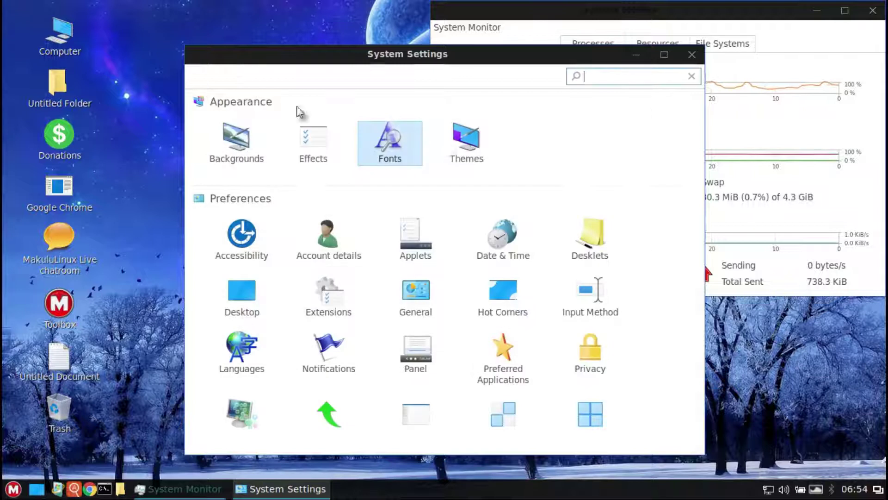
click(460, 153)
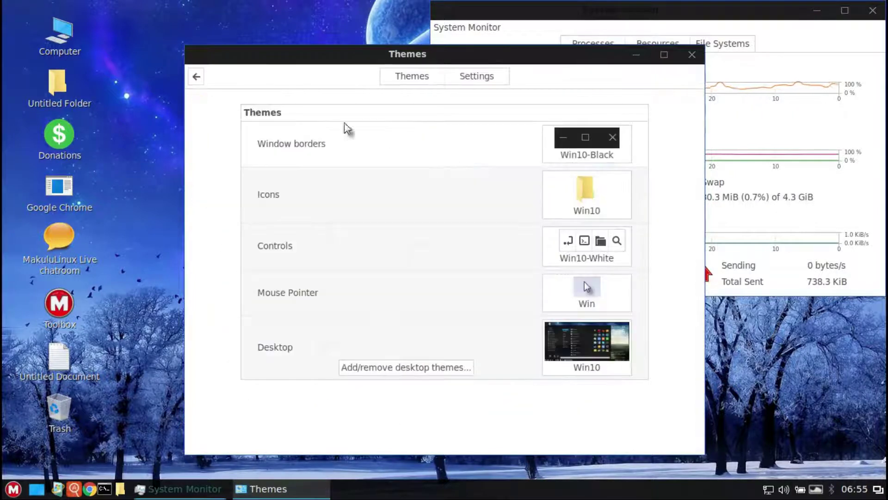
click(476, 74)
click(196, 77)
Step: Browse the Accessibility keyboard, typing assistance and mouse options
click(242, 231)
click(412, 78)
click(488, 76)
click(546, 77)
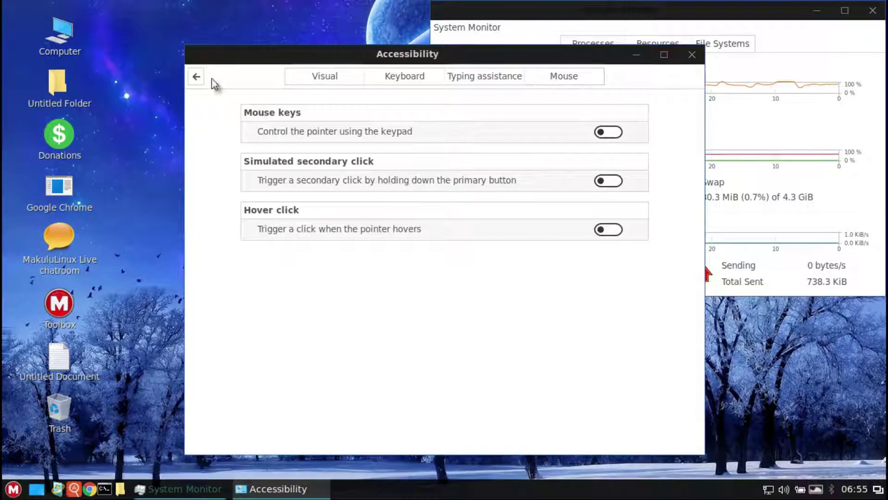
click(196, 76)
Step: Look at the account picture choices and the list of installed applets
click(328, 232)
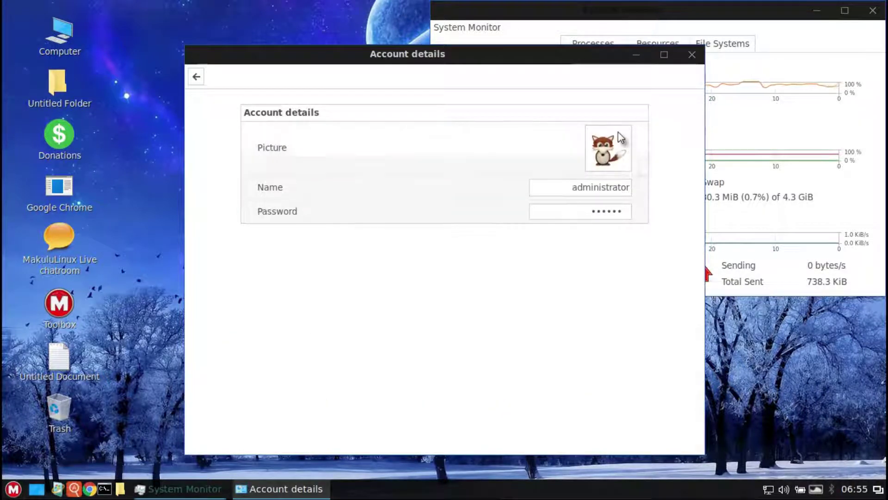
click(618, 134)
click(197, 78)
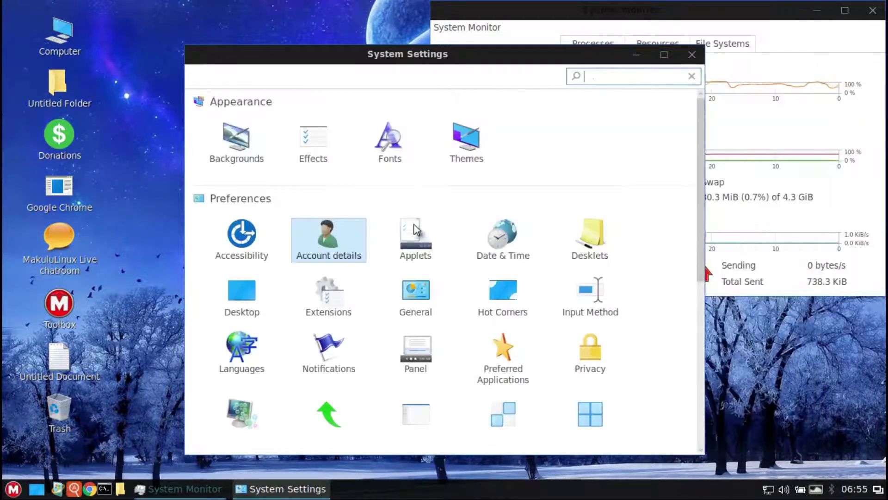
click(415, 236)
drag(690, 177, 717, 383)
click(196, 77)
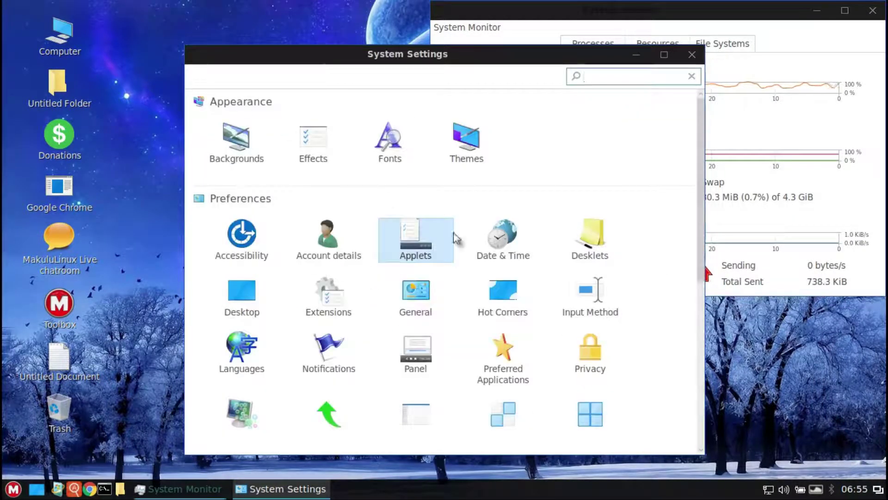
Step: Visit Date & Time, select the Simple system monitor desklet, and view Desktop settings
click(508, 241)
click(113, 77)
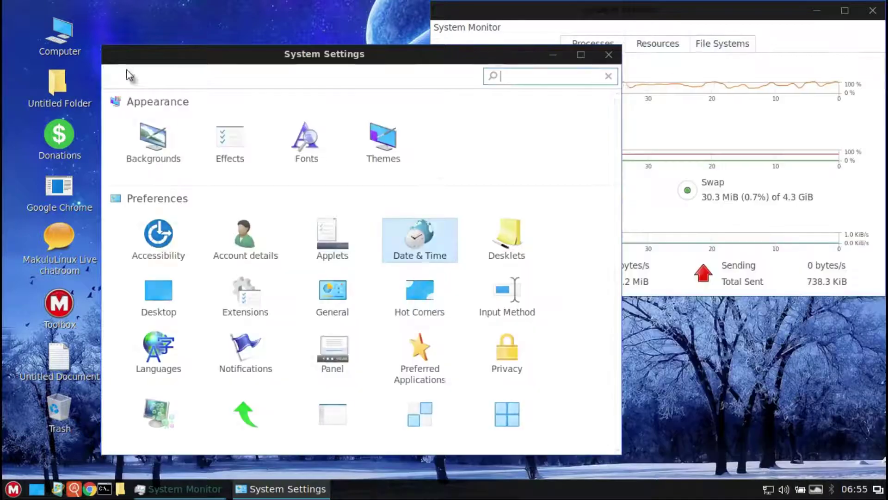
click(509, 241)
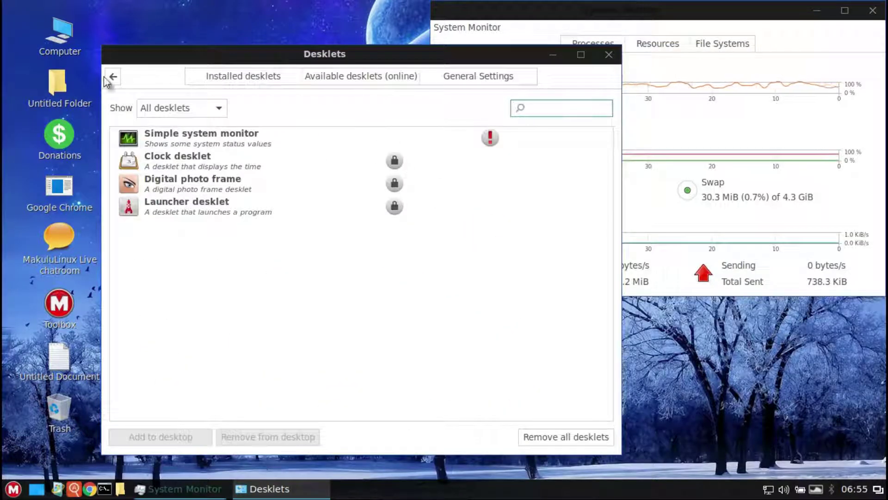
click(484, 140)
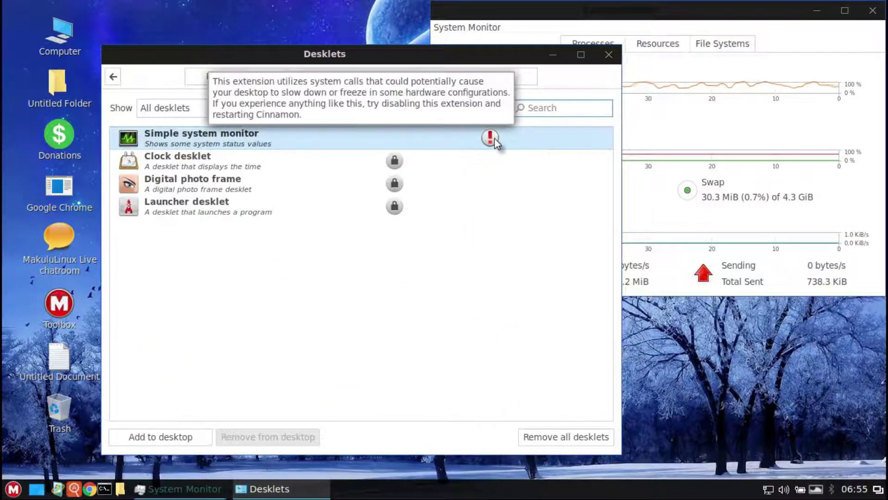
click(113, 77)
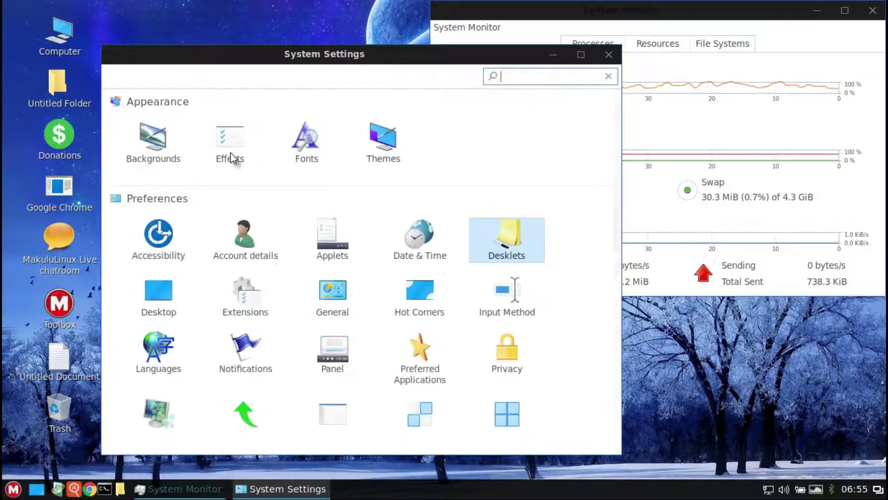
click(161, 302)
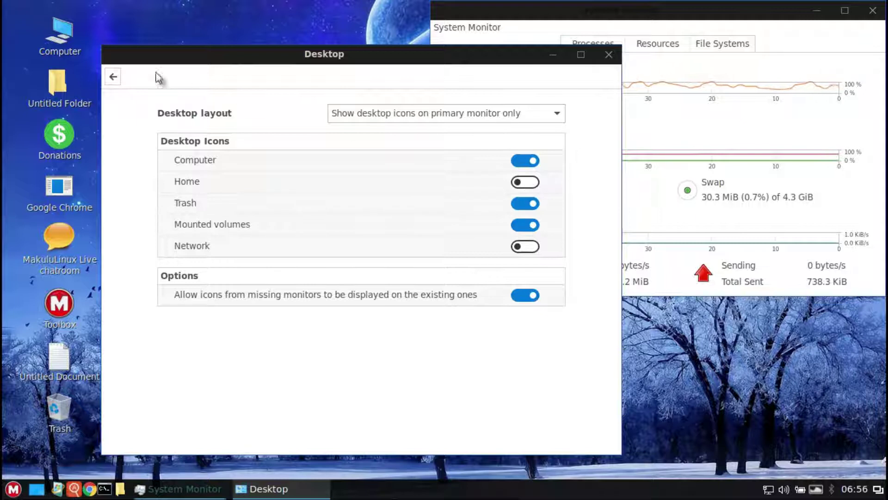
click(115, 77)
Step: Glance at the Extensions and General settings pages
click(245, 296)
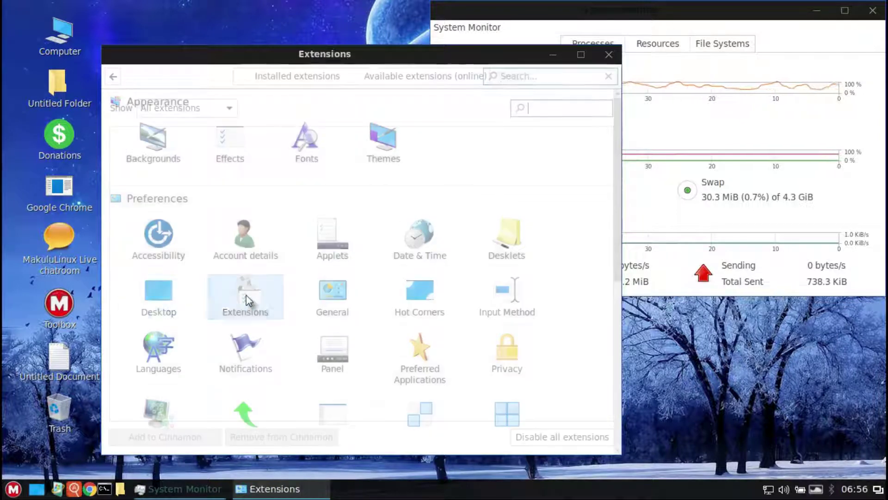
click(113, 77)
click(333, 296)
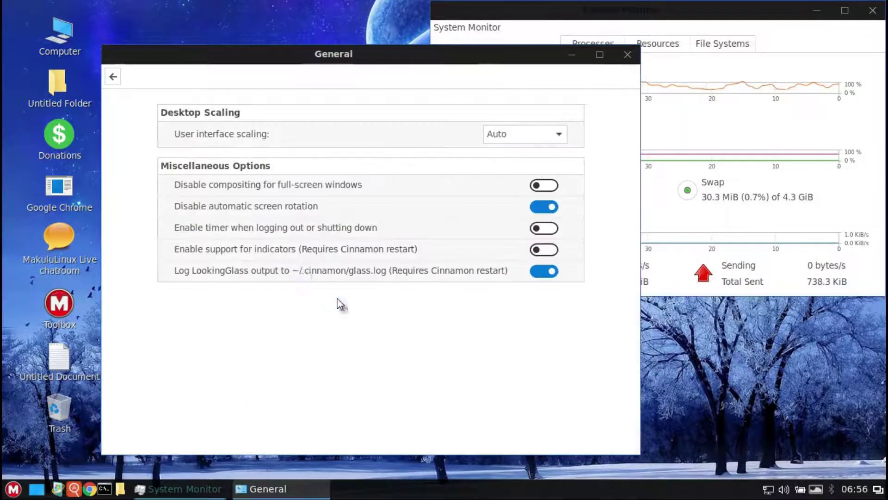
click(115, 78)
Step: Set the top-right hot corner to Show all windows
click(418, 295)
click(535, 110)
click(535, 110)
click(113, 77)
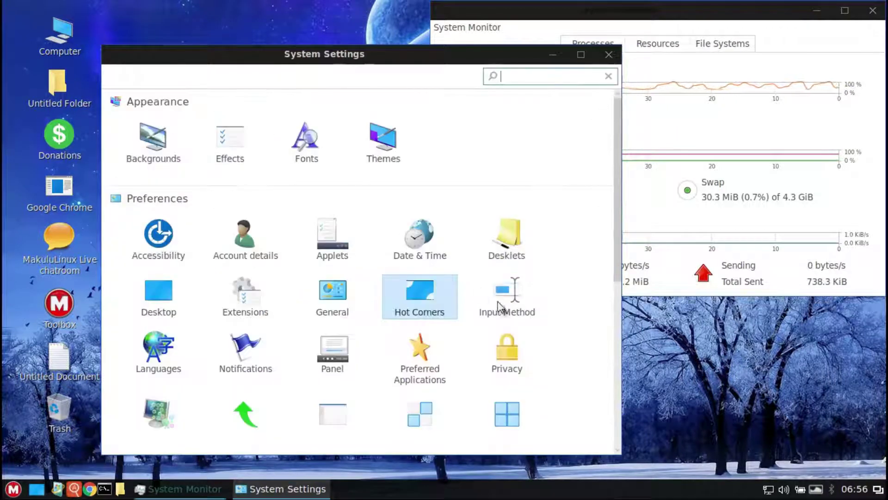
Step: Check Input Method and Languages with the admin password, then open Notifications
click(502, 305)
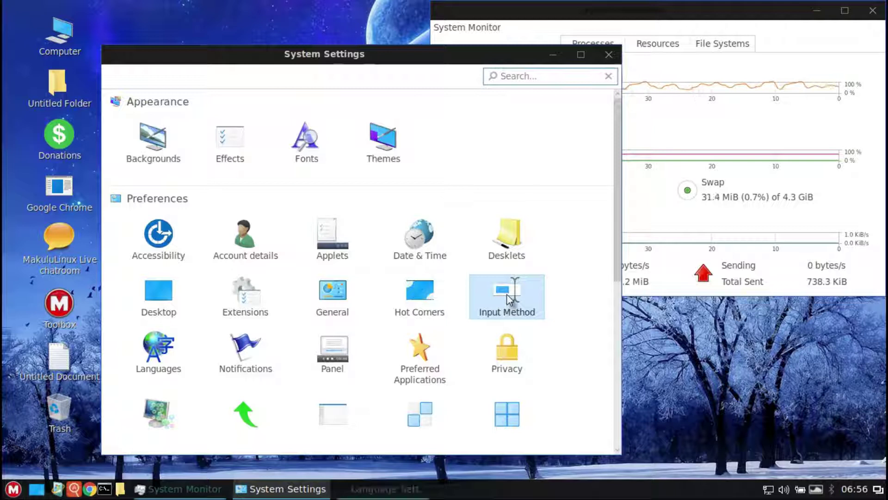
key(Return)
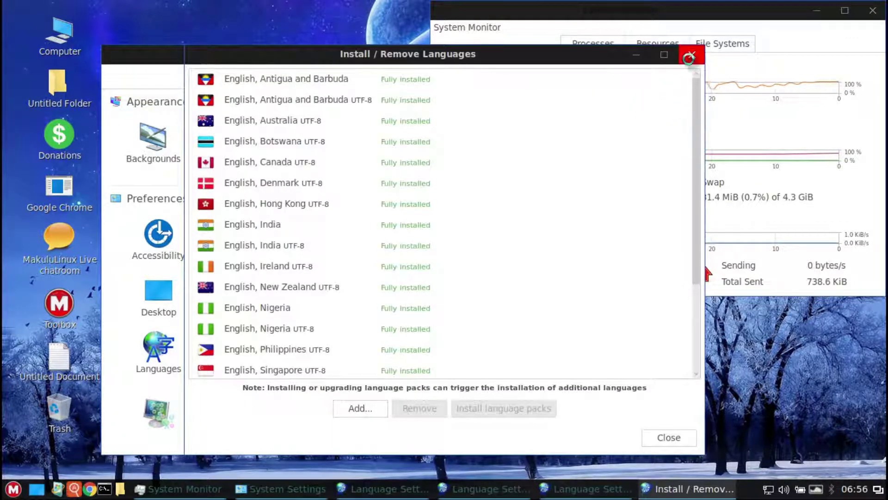
click(690, 56)
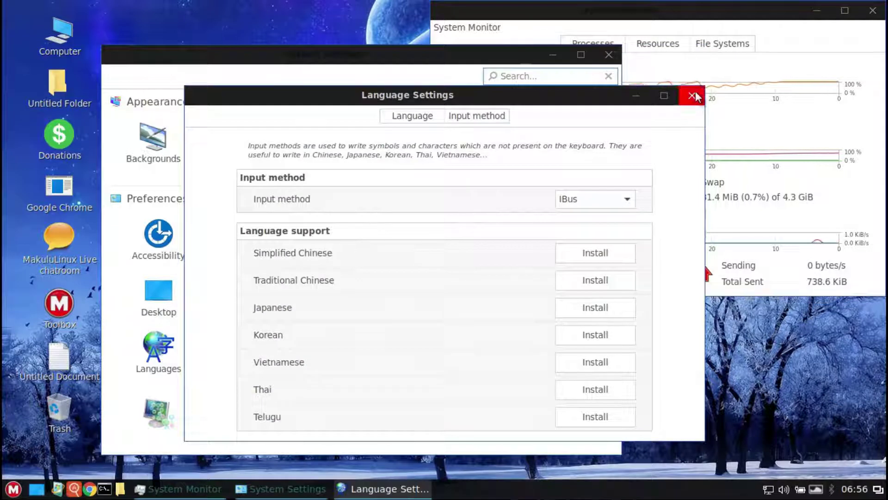
click(694, 96)
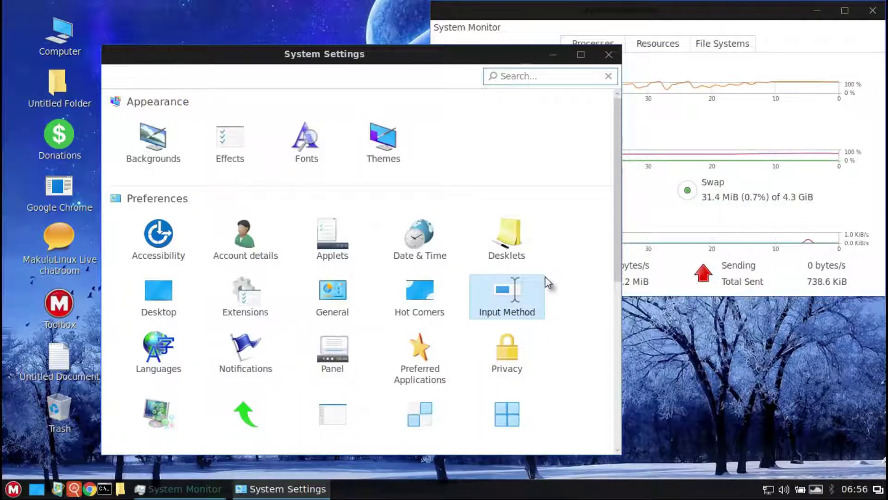
click(158, 354)
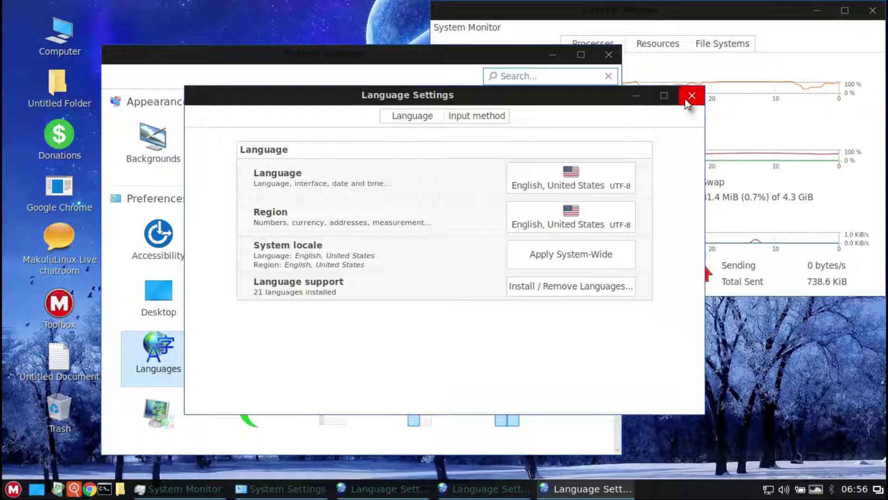
click(688, 93)
click(239, 350)
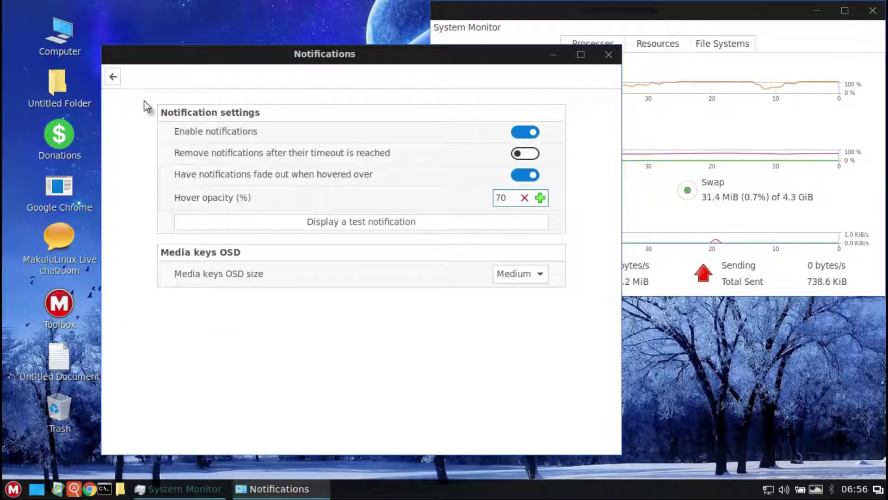
Step: Glance at Panel settings and keep Google Chrome as the preferred web browser
click(114, 78)
click(331, 289)
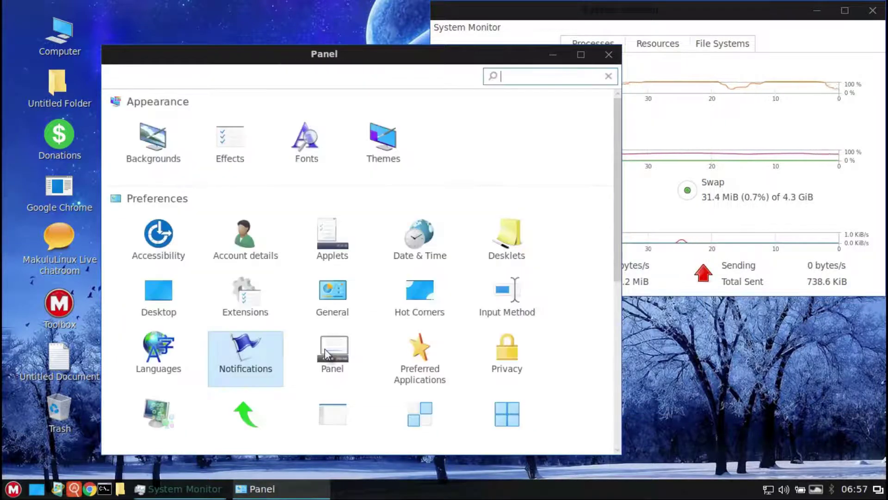
click(111, 79)
click(438, 356)
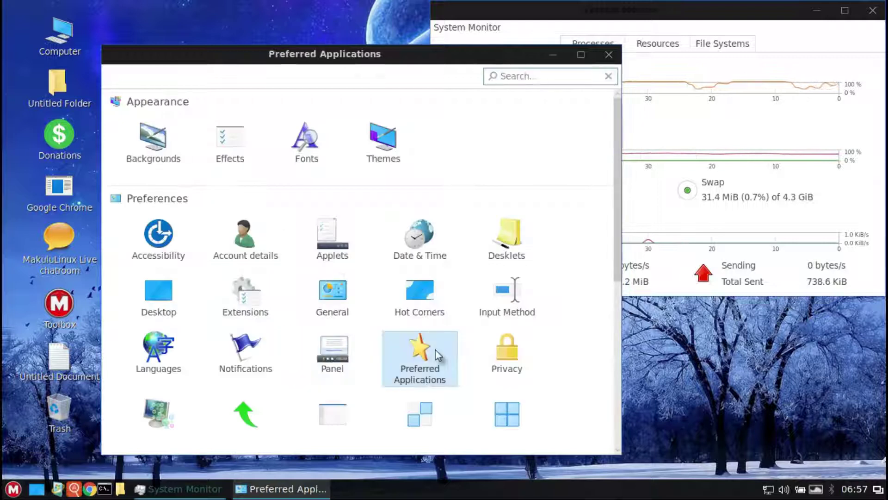
click(465, 135)
click(465, 135)
Step: Review removable media handling, leaving the audio CD setting unchanged
click(416, 77)
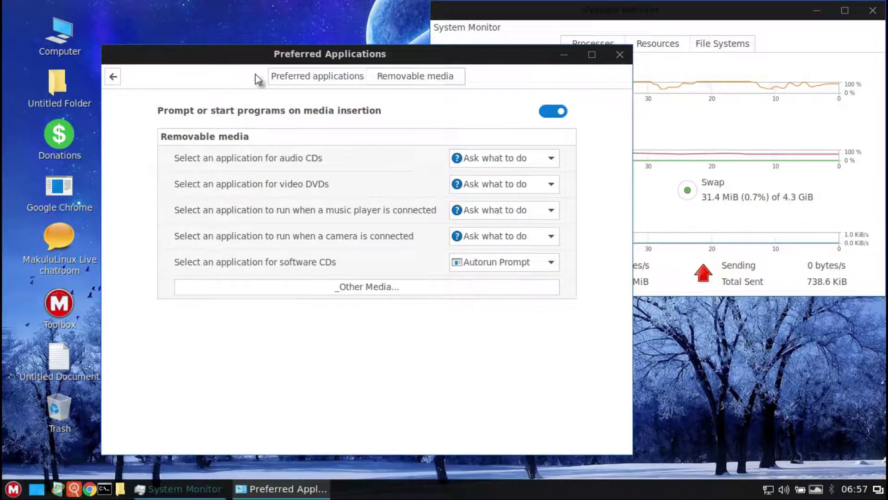
click(487, 157)
click(486, 156)
click(113, 76)
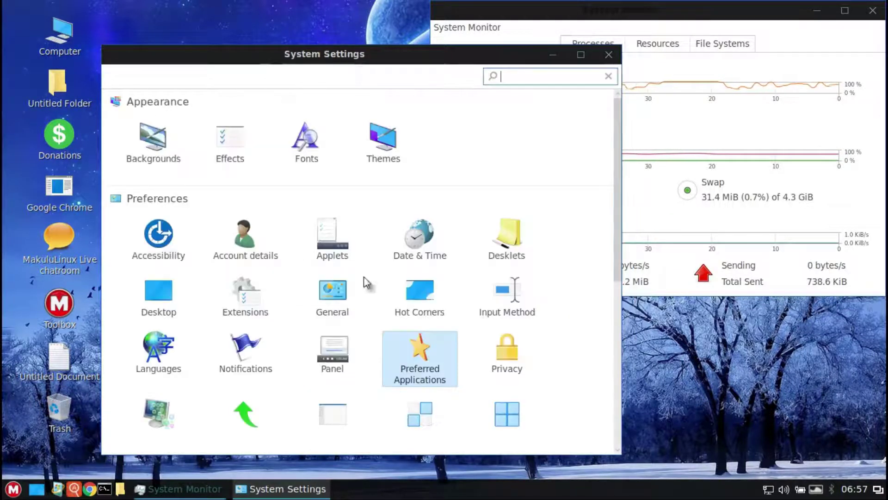
Step: Turn on 'Remember recently accessed files' in Privacy
click(511, 356)
click(548, 112)
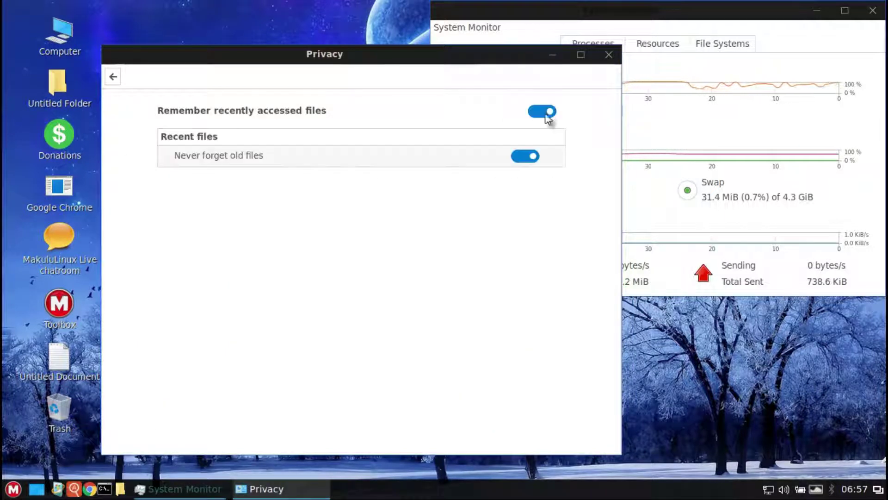
click(113, 76)
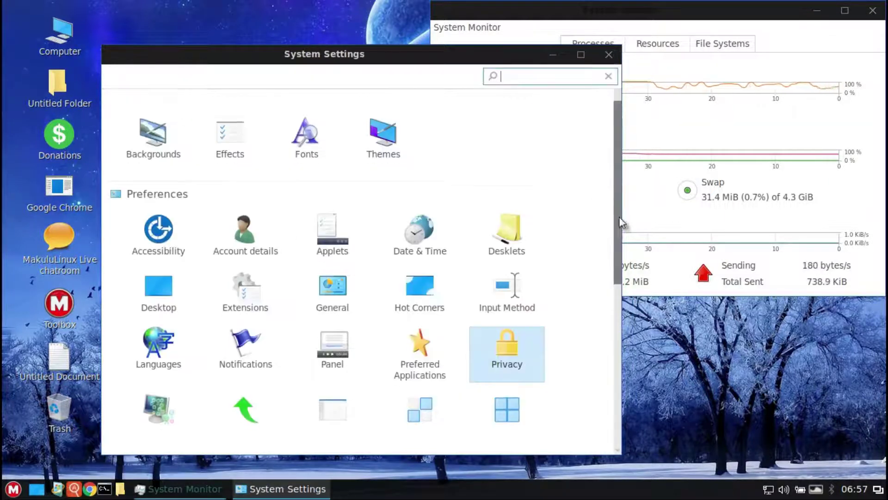
drag(619, 226, 623, 412)
scroll(617, 332, up, 4)
Step: Look at the Screensaver timing and lock screen customization options
click(150, 213)
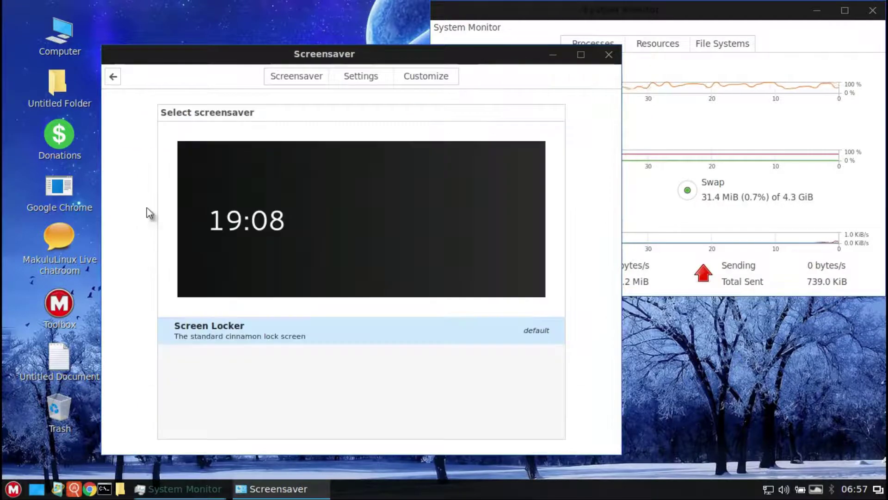
click(352, 78)
click(426, 76)
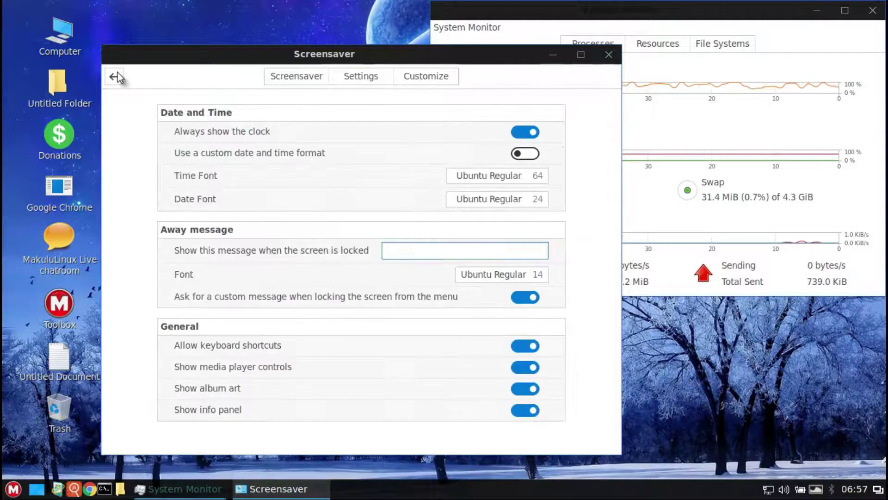
click(113, 77)
Step: Browse Startup Applications, the Windows title-bar, behaviour and Alt-Tab options, and Window Tiling
click(240, 139)
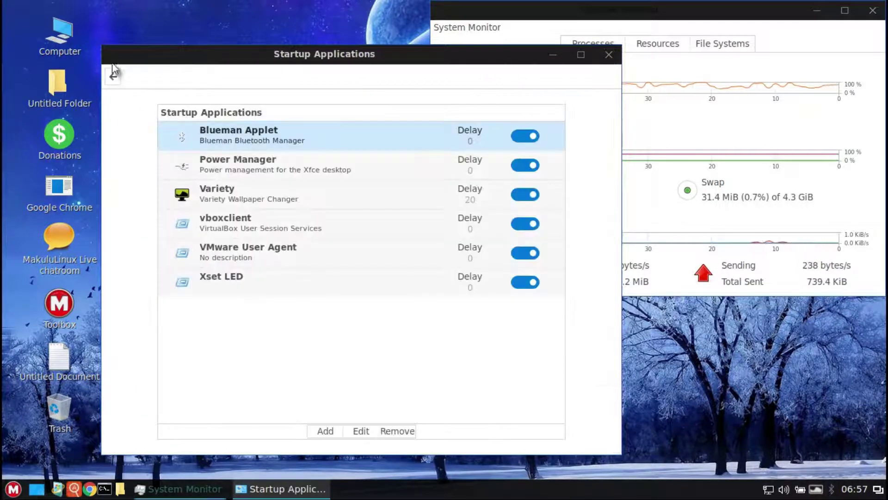
click(113, 77)
click(353, 137)
click(338, 135)
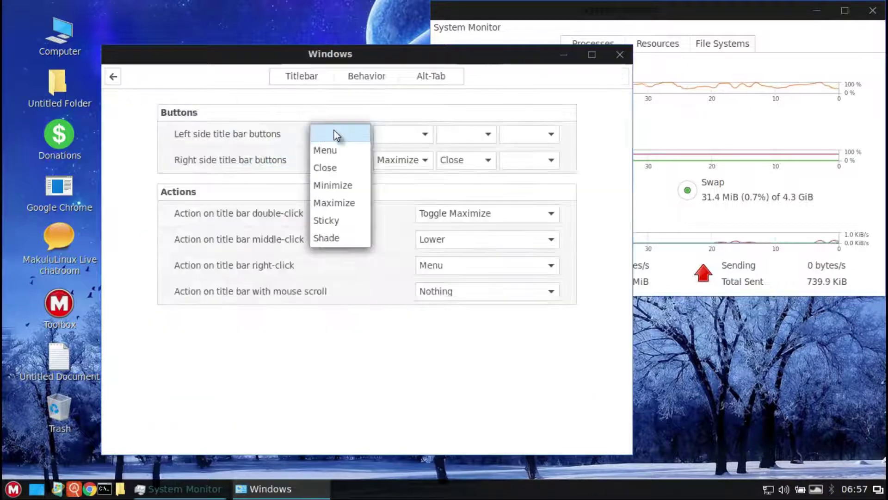
click(370, 79)
click(430, 76)
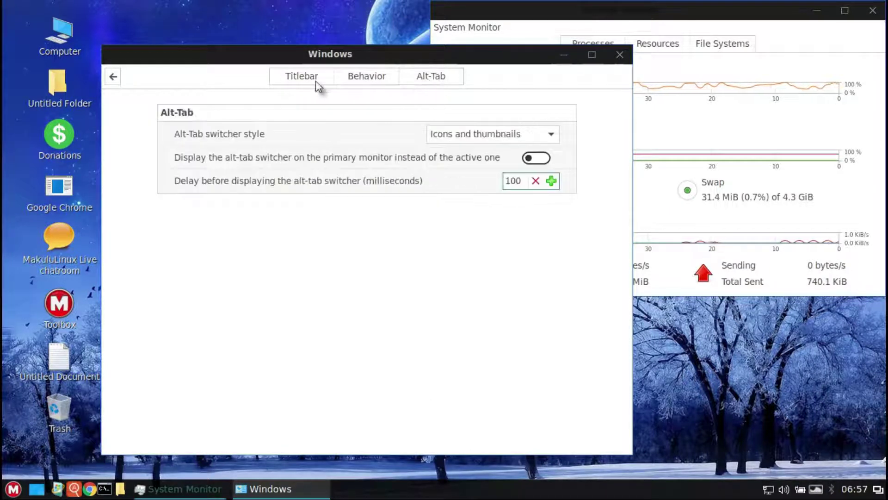
click(113, 76)
scroll(480, 224, up, 3)
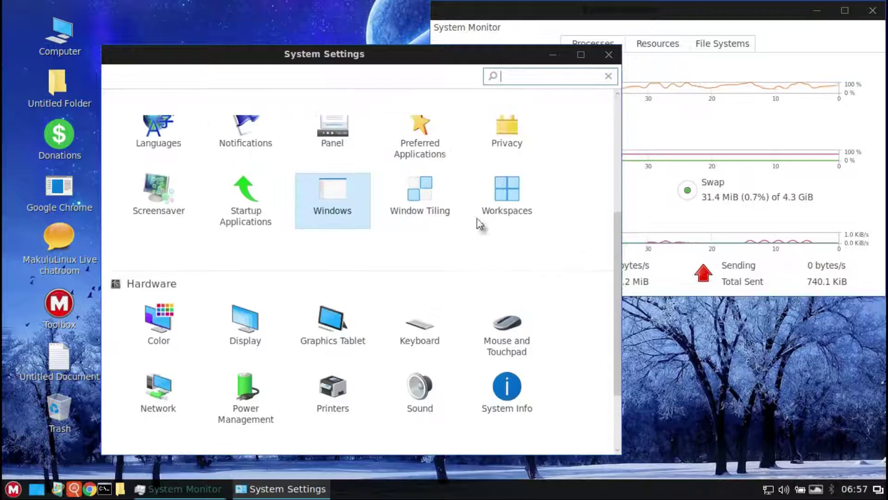
click(416, 193)
Step: Look at the Workspaces miscellaneous options and the Color settings
click(113, 76)
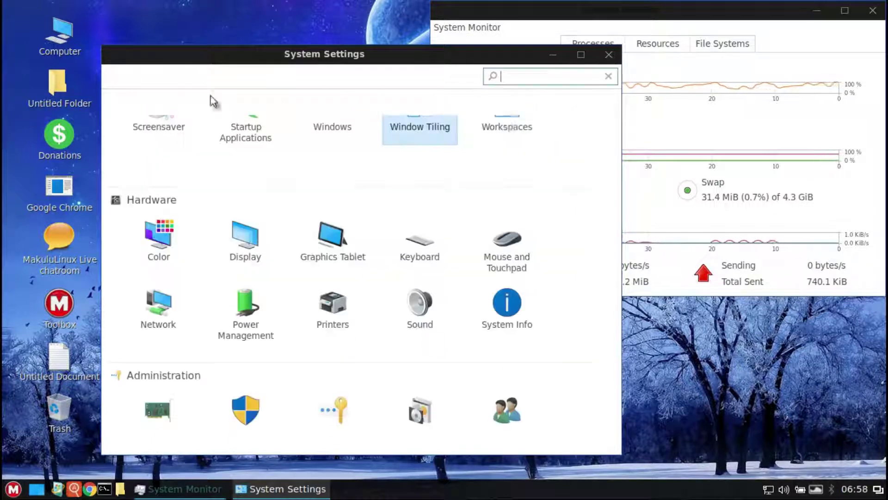
click(513, 131)
click(424, 81)
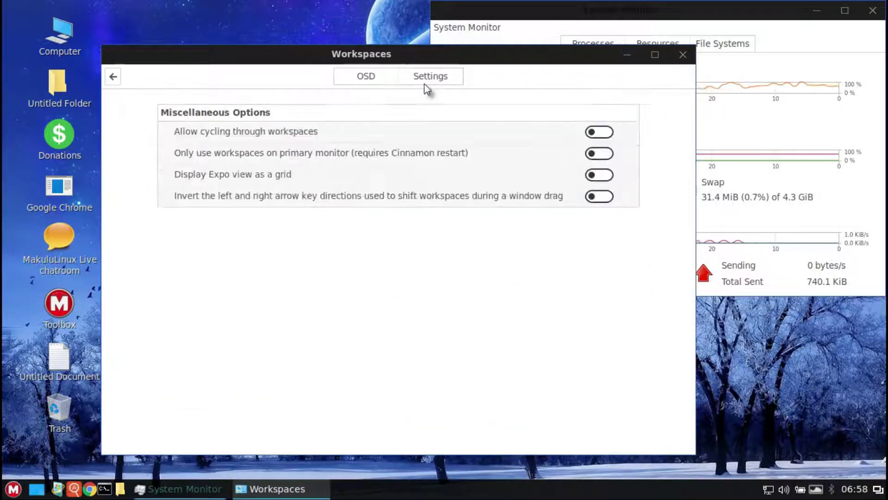
click(113, 77)
click(158, 232)
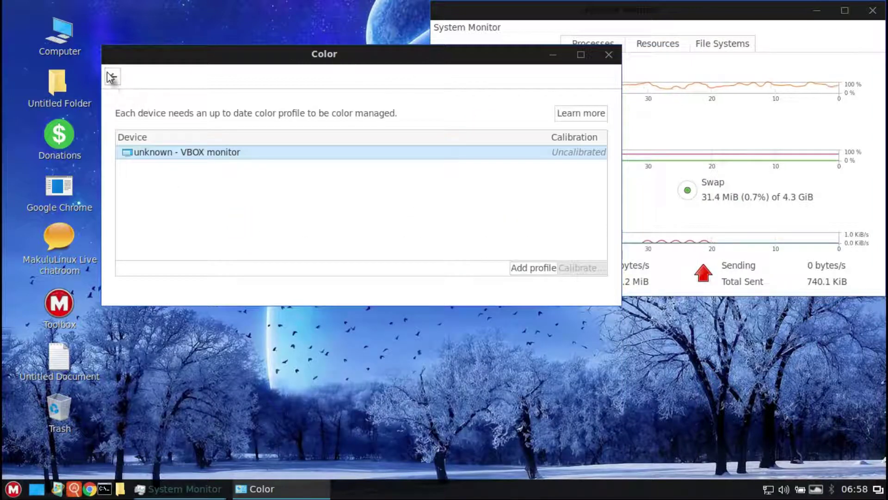
click(111, 77)
Step: Glance at the Display and Graphics Tablet settings
click(244, 227)
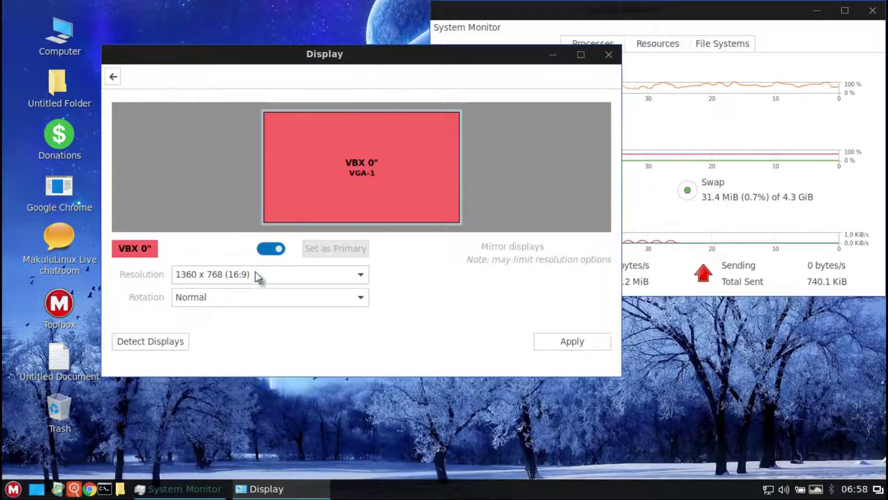
click(113, 77)
click(340, 222)
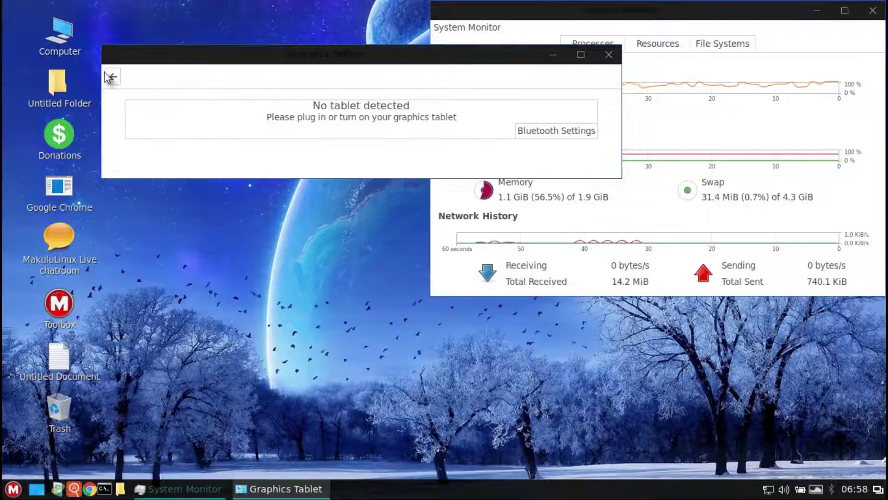
click(110, 77)
Step: Browse keyboard shortcut categories: Workspaces, System, Launchers, Sound and Media, Universal Access, Custom
click(418, 226)
click(374, 79)
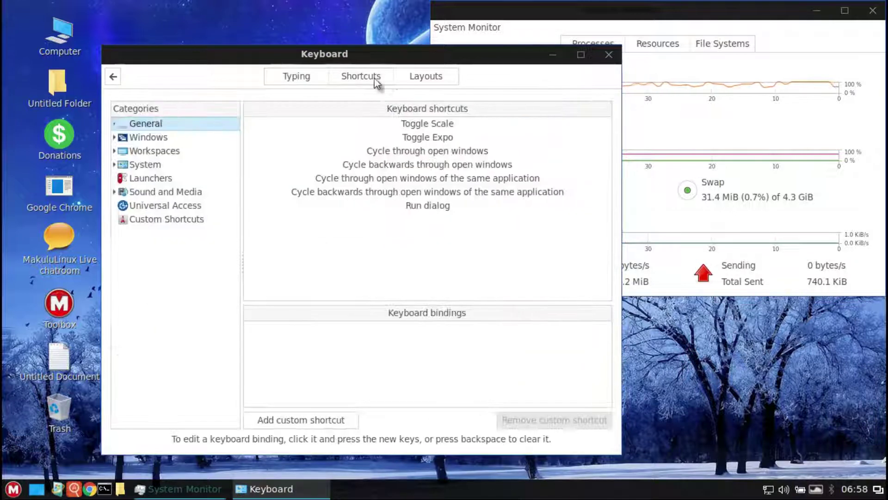
click(155, 151)
click(147, 165)
click(153, 179)
click(171, 192)
click(167, 205)
click(167, 218)
click(113, 77)
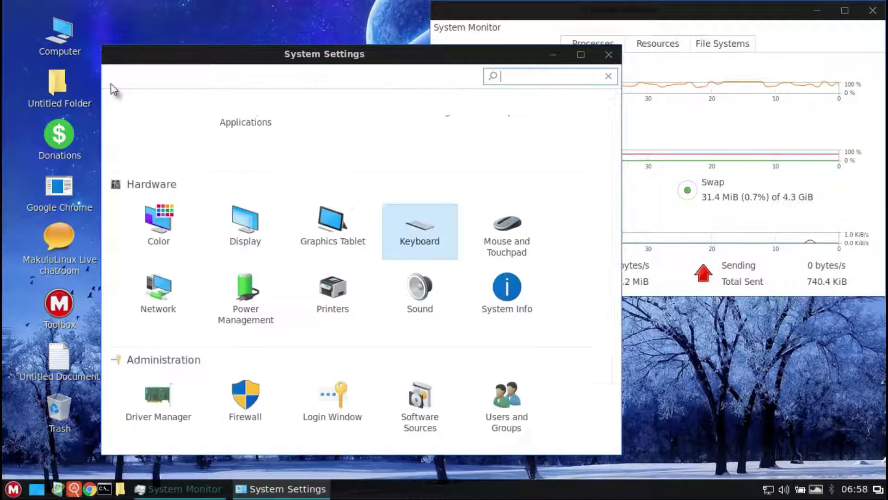
Step: View the touchpad options and the Network proxy settings
click(500, 233)
click(392, 53)
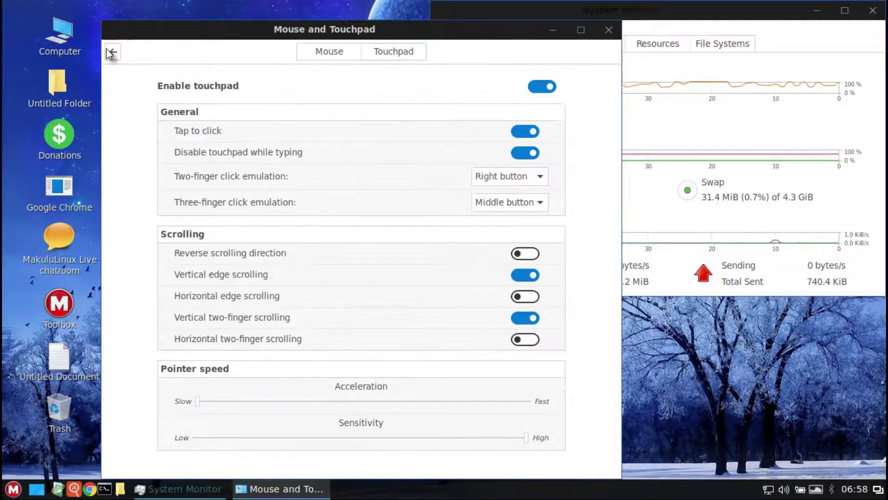
click(113, 52)
click(172, 314)
click(167, 119)
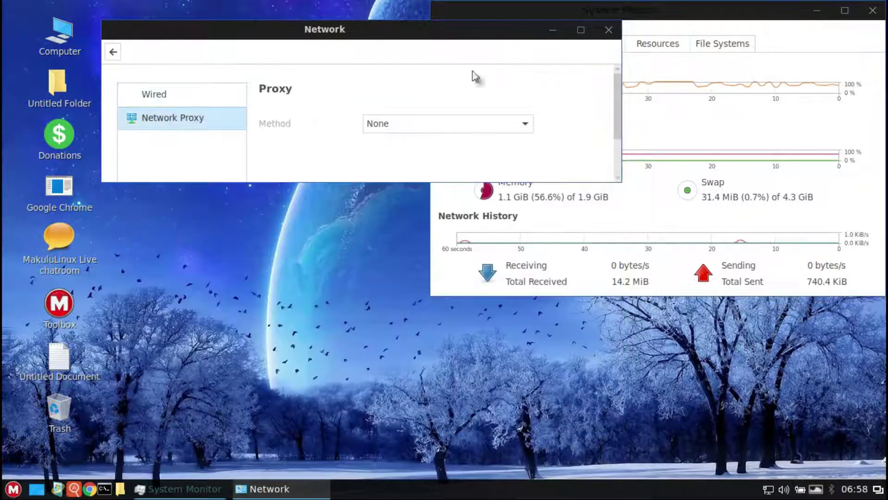
click(582, 29)
click(14, 31)
Step: Review Power Management, keeping power button on Suspend and screen-off at Never, and view battery info
click(582, 259)
click(736, 187)
click(729, 187)
click(662, 108)
click(659, 104)
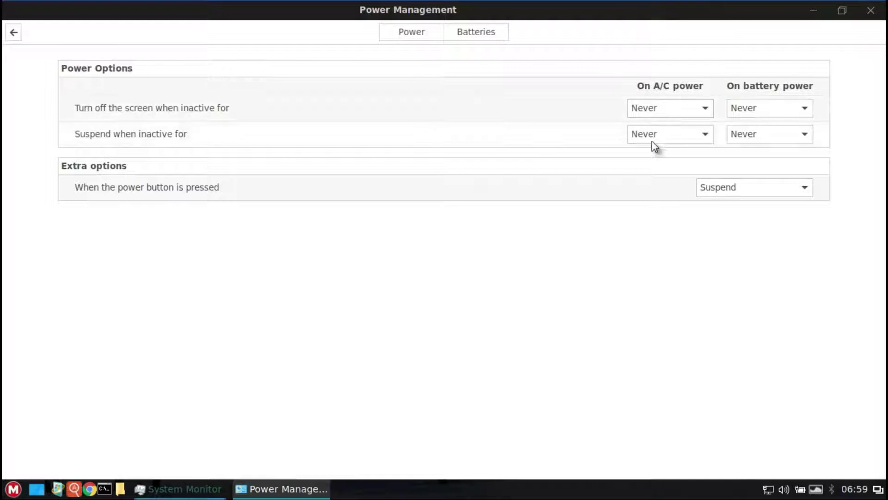
click(476, 33)
click(14, 32)
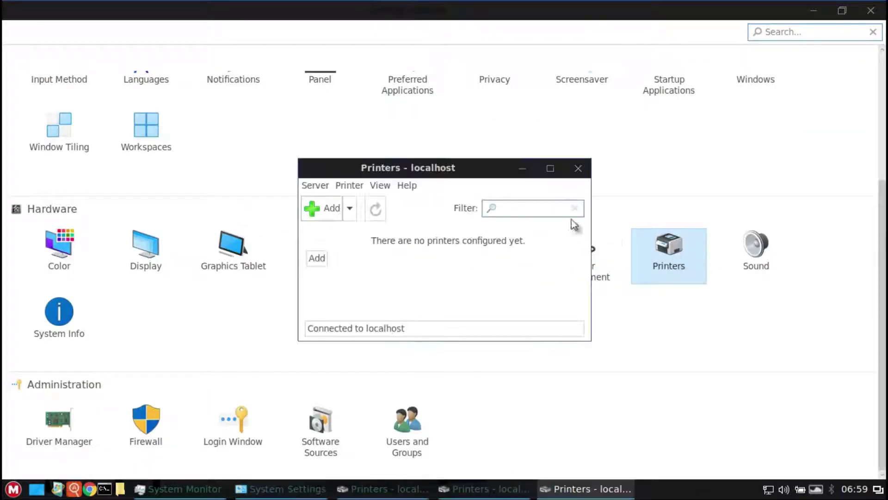
Step: Start adding a printer in Printers, then cancel and close the window
click(339, 212)
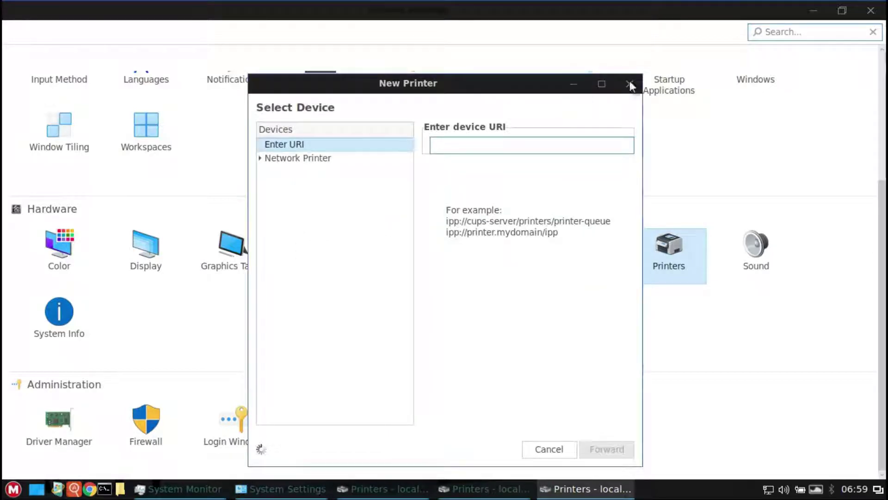
click(630, 84)
click(572, 167)
Step: Browse Sound input, effects and applications tabs, then the System Info page
click(758, 249)
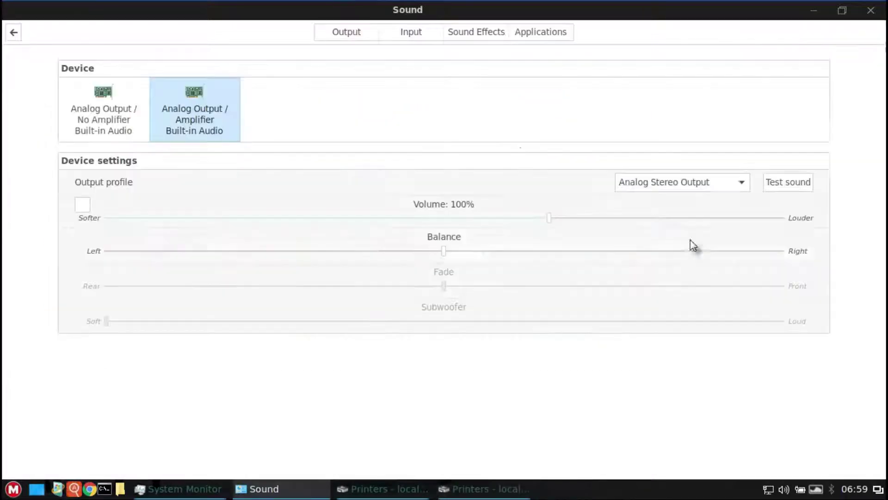
click(426, 30)
click(492, 30)
click(541, 31)
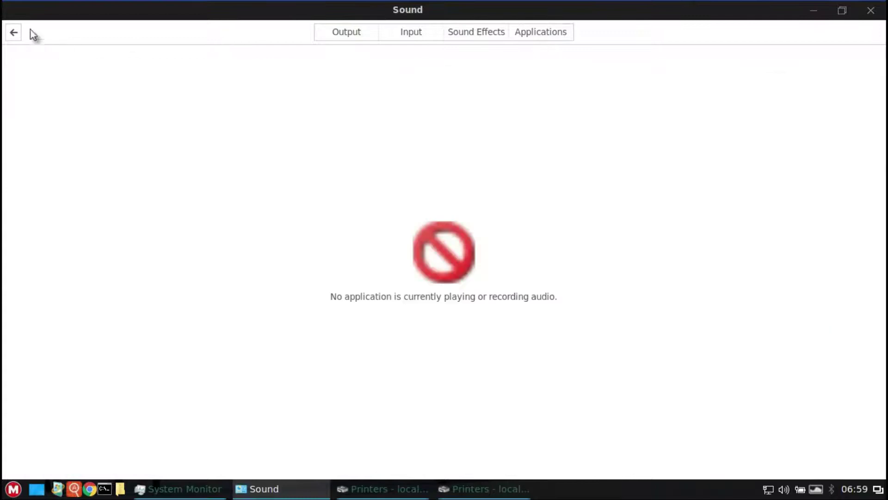
click(14, 32)
click(66, 310)
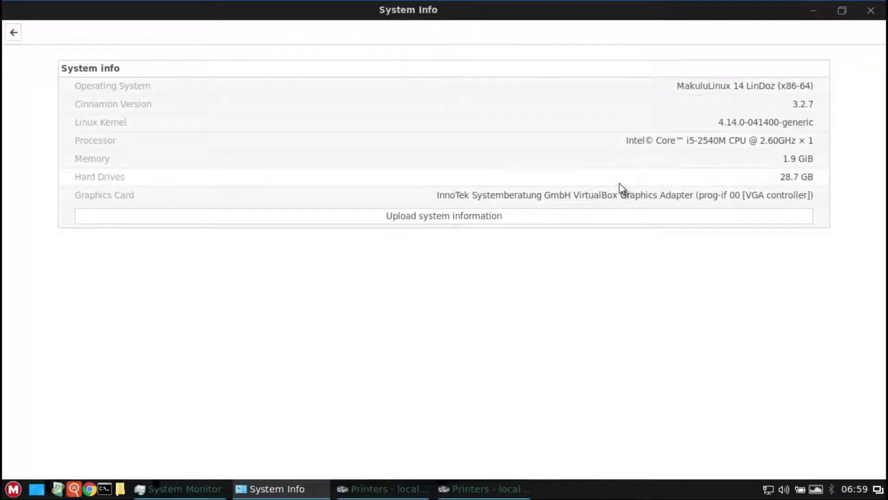
click(11, 31)
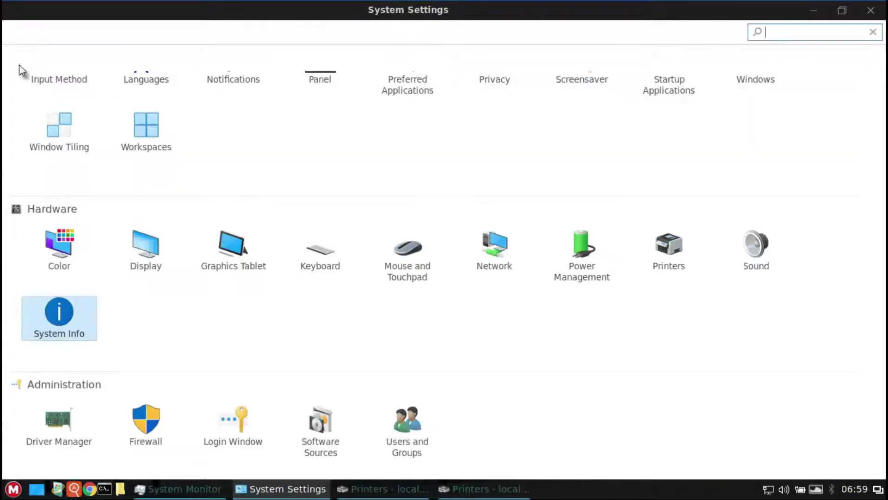
Step: Launch Driver Manager with the admin password, close both Printers windows, and wait for the drivers list
click(46, 428)
text(******)
key(Return)
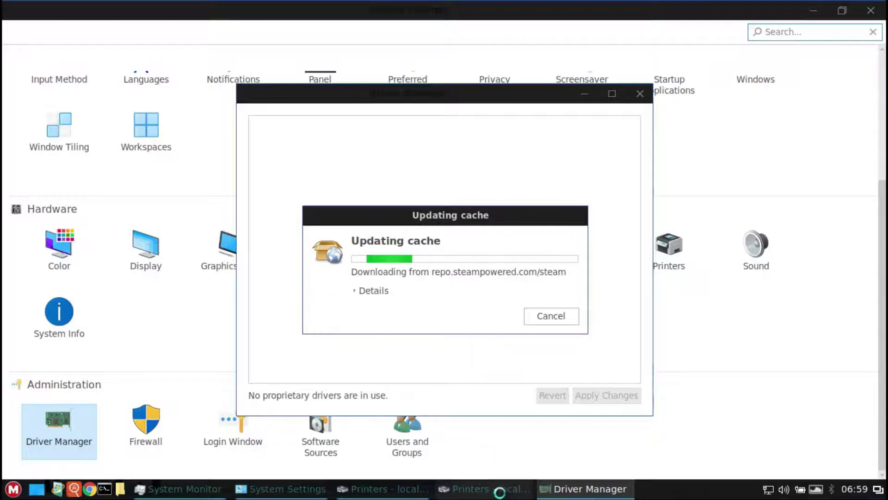
click(580, 169)
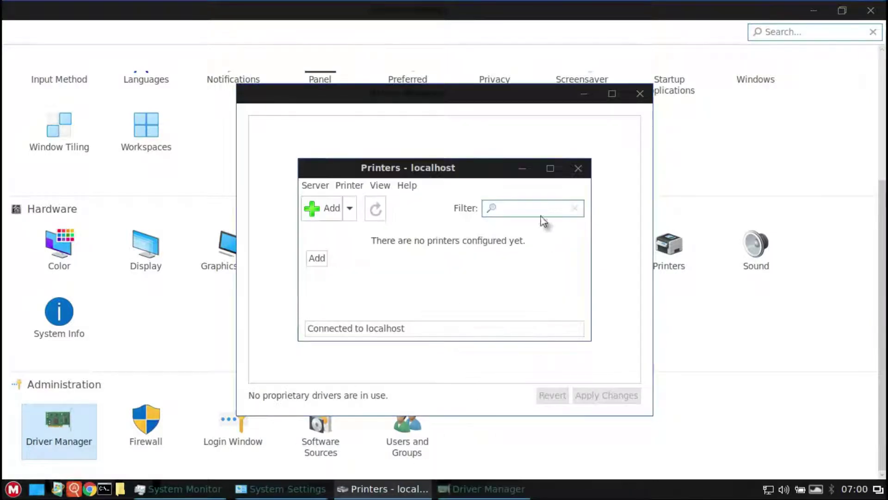
click(580, 169)
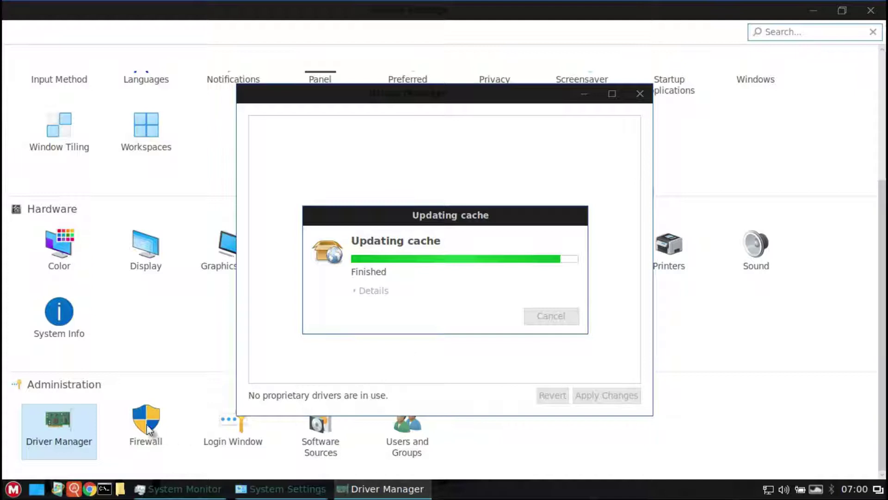
mouse_move(248, 489)
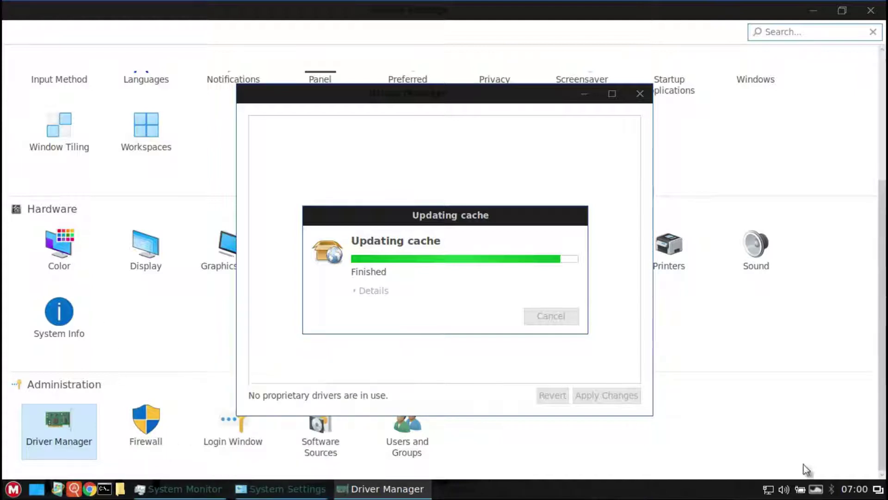
click(878, 489)
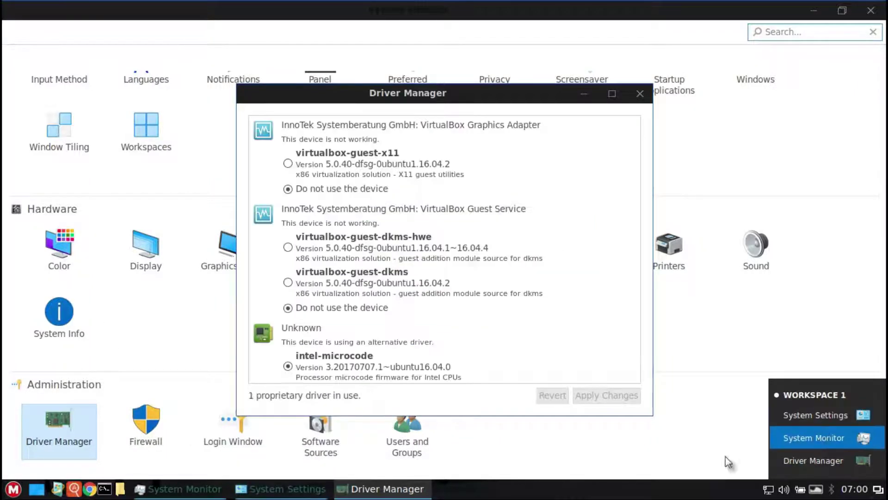
Step: Close Driver Manager, then try the Firewall settings twice, cancelling its authentication prompt each time
click(814, 461)
click(639, 95)
click(147, 418)
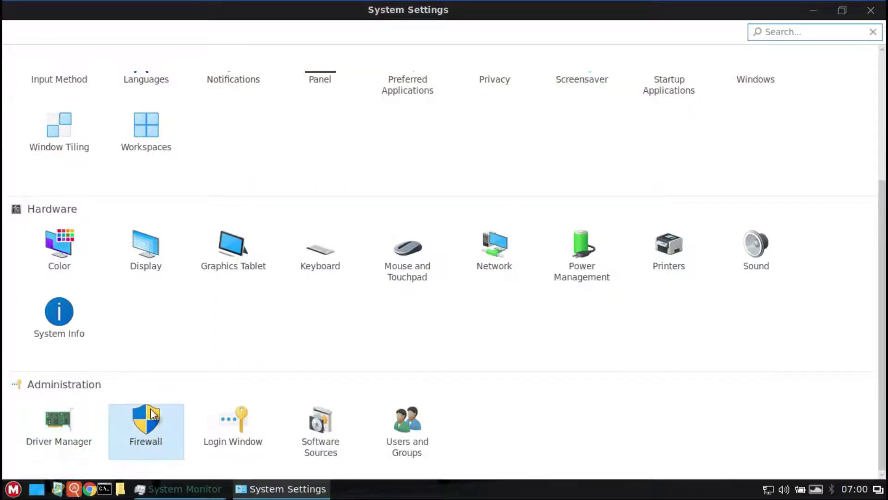
text(*******)
key(Return)
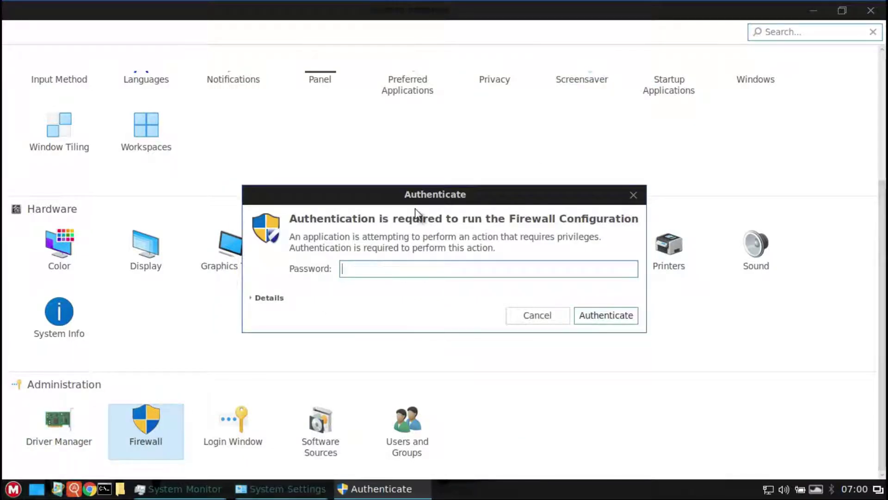
click(629, 197)
click(157, 430)
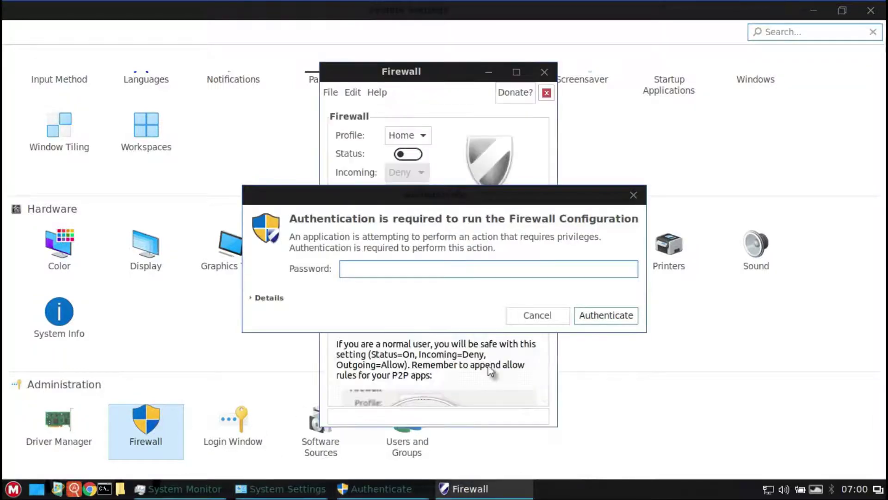
click(634, 195)
click(546, 73)
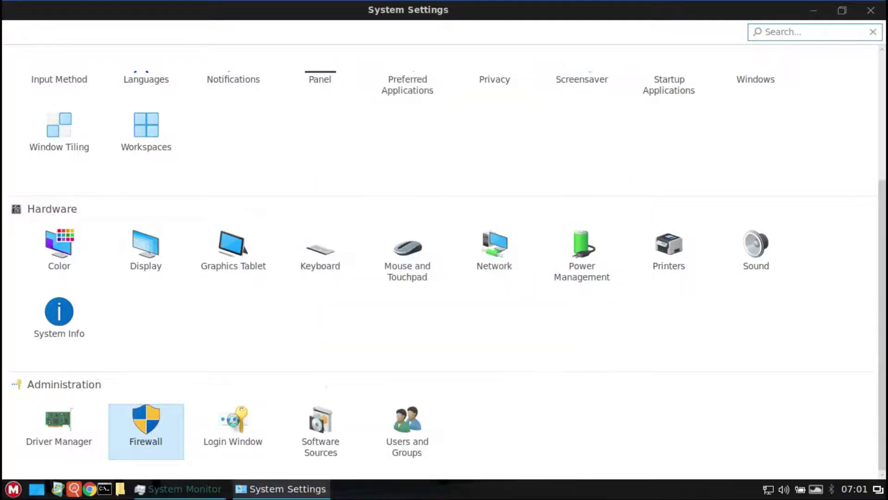
Step: Authenticate into Login Window preferences, browse its Theme, Auto login and Options pages, then close it
click(237, 423)
text(*******)
key(Return)
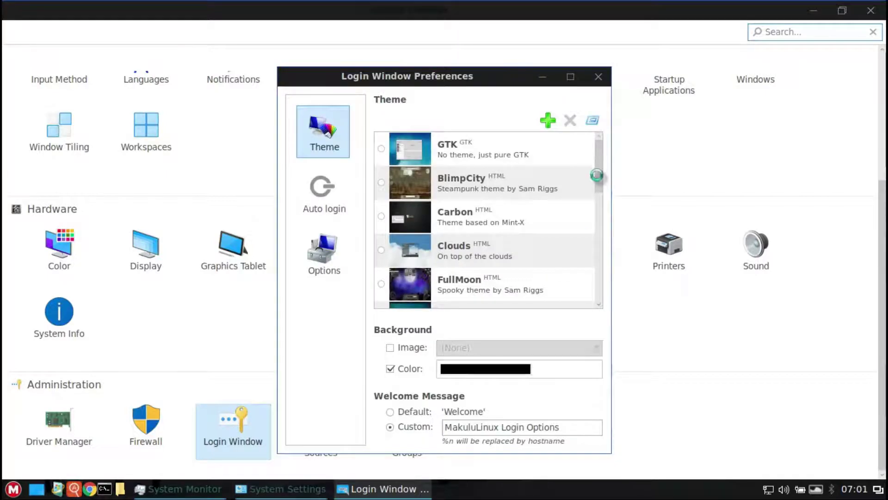
drag(597, 164, 601, 298)
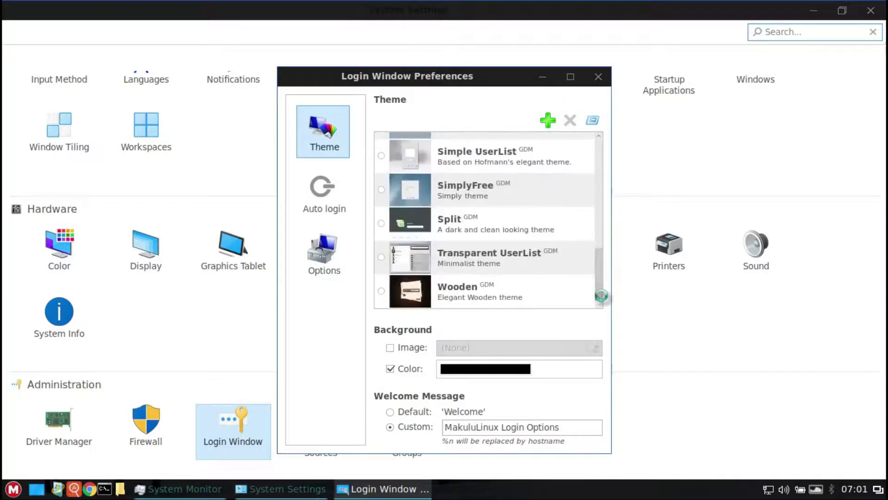
click(324, 195)
click(329, 241)
click(599, 76)
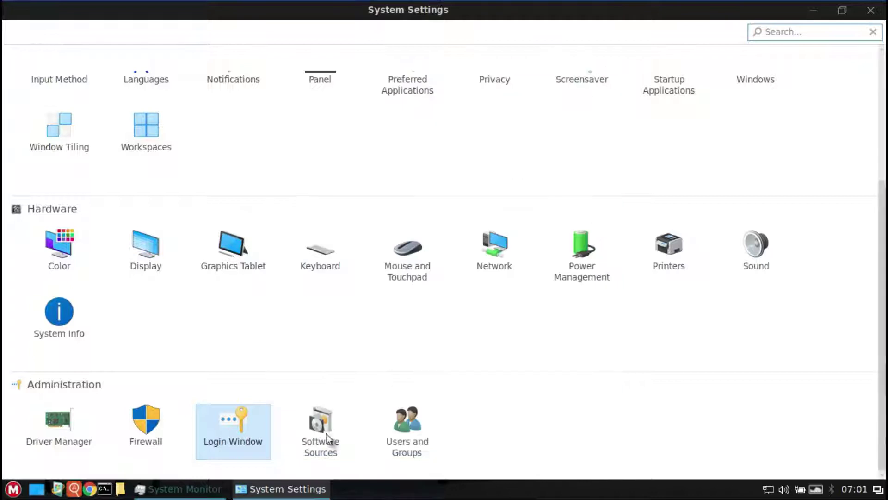
click(326, 438)
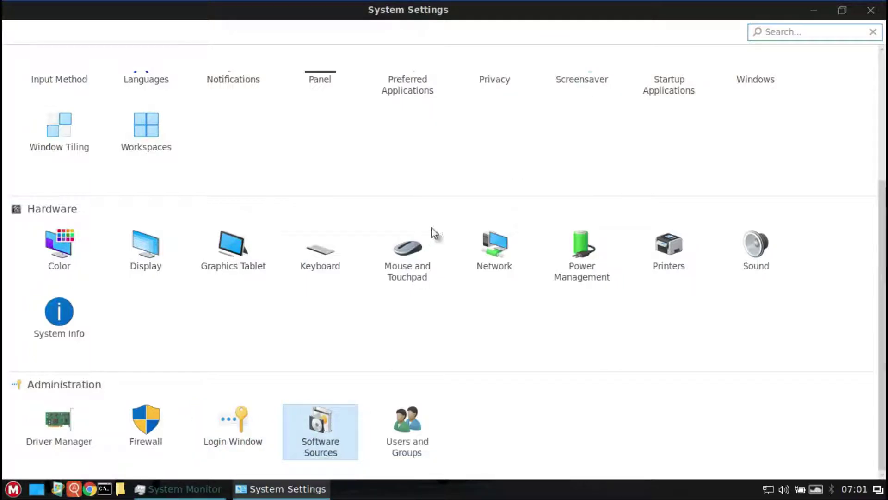
Step: Authenticate into Software Sources with the administrator password, then close it
text(***)
key(Return)
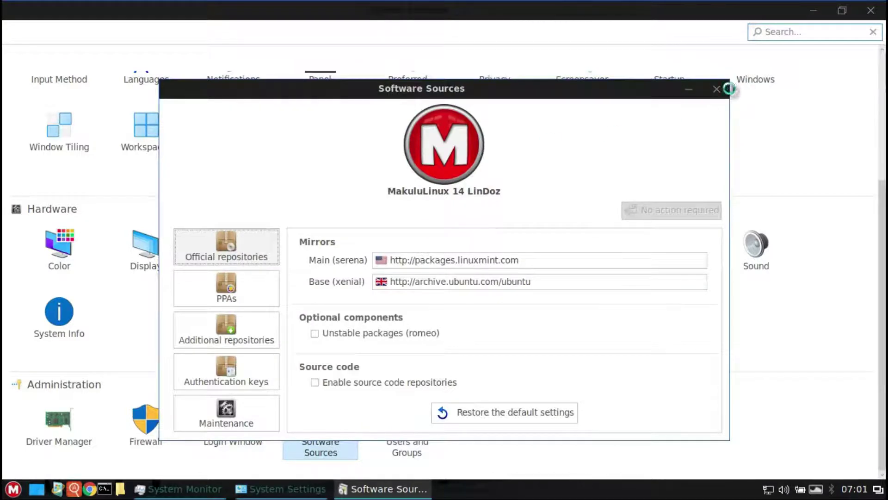
click(717, 88)
Step: Authenticate into Users and Groups, view the administrator account's details and the group list, then close it
click(407, 422)
text(***)
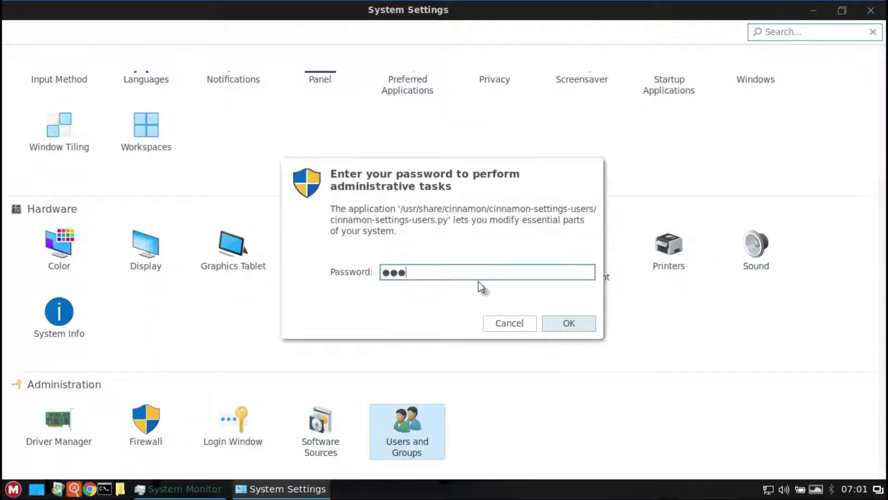
text(***)
key(Return)
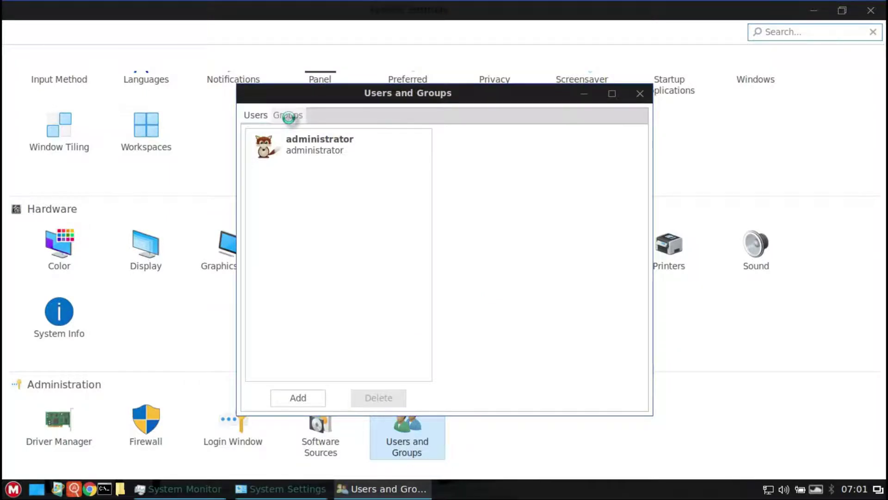
click(36, 489)
click(37, 489)
click(283, 148)
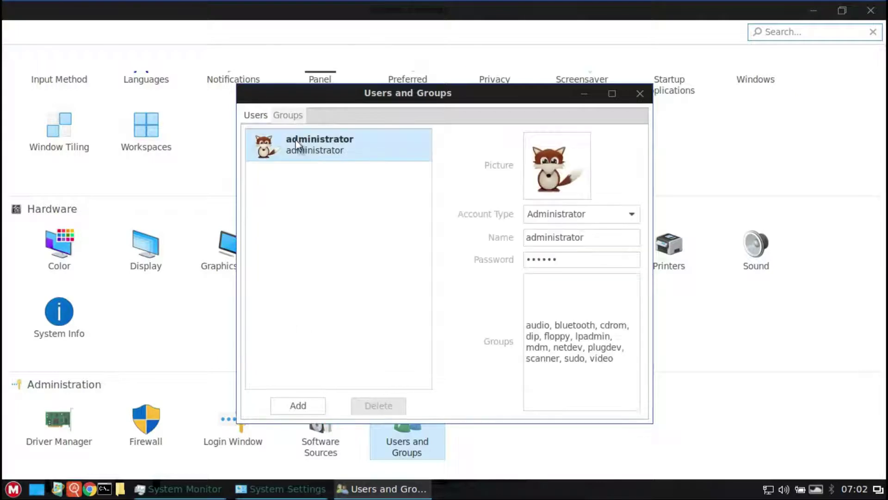
click(290, 112)
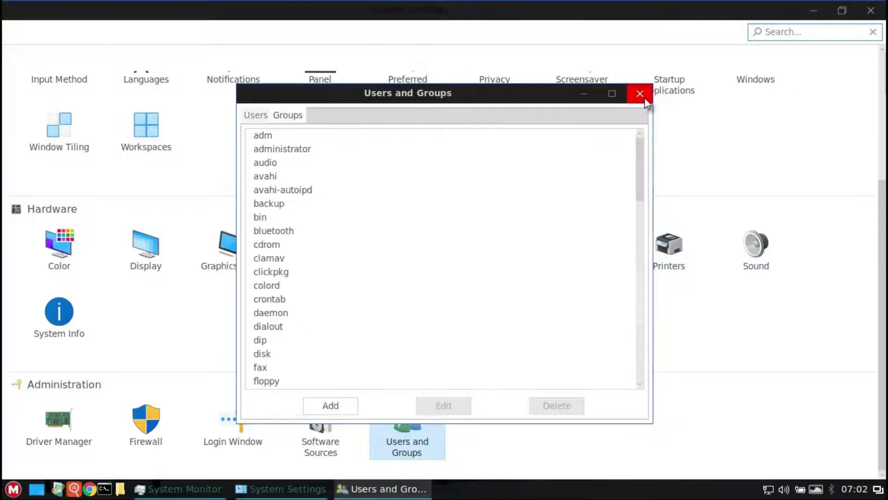
click(640, 93)
Step: Start the apt-get update from the panel's update icon, entering the administrator password
click(56, 490)
text(******)
key(Return)
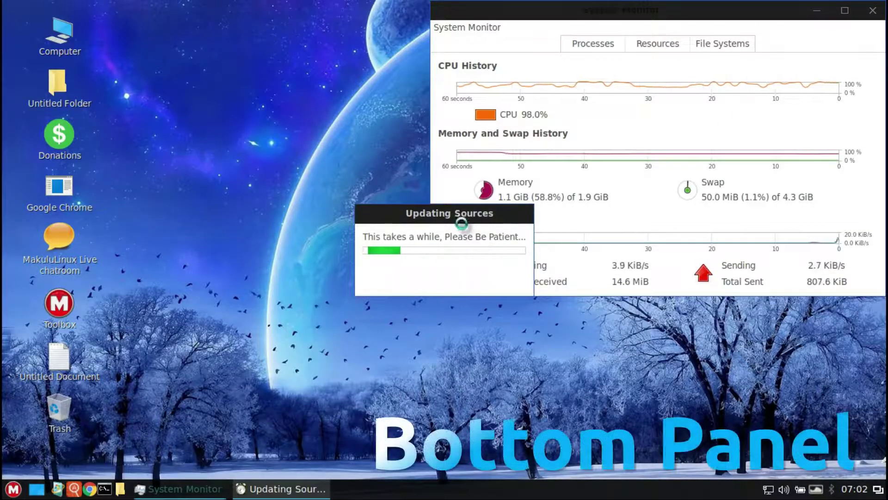
Step: Move the update progress box below System Monitor and trash the Donations, Google Chrome and chatroom icons
drag(452, 268, 754, 326)
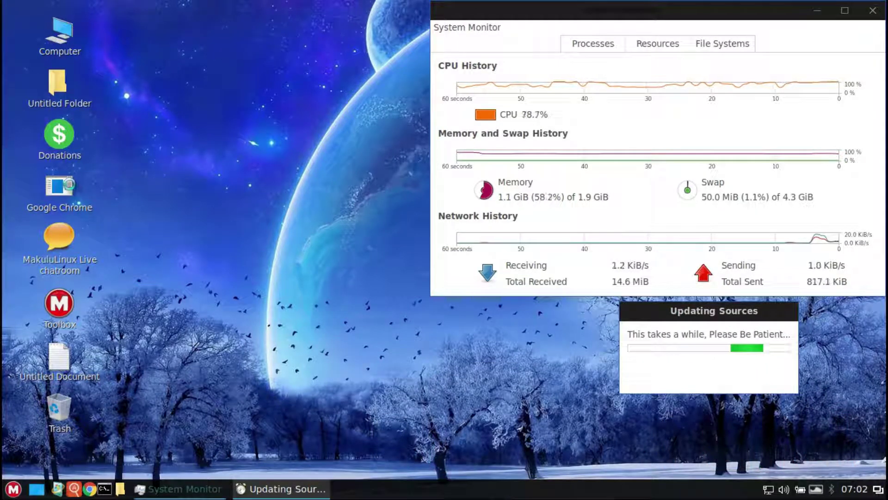
drag(151, 134, 51, 271)
right_click(51, 270)
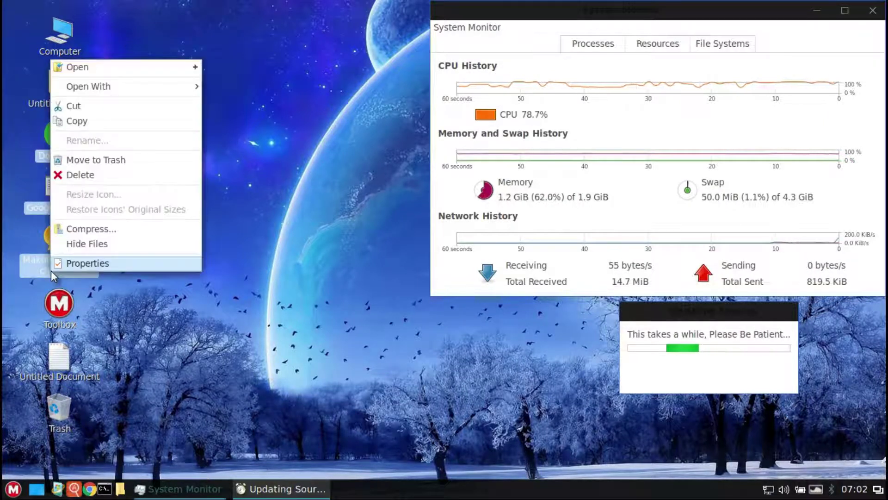
click(84, 160)
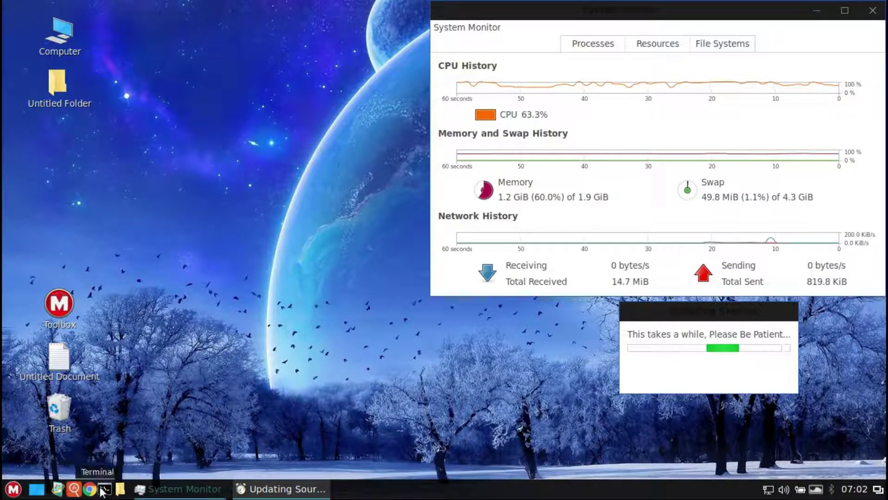
Step: Open and close the Terminal, then open and close the Home file manager
click(102, 491)
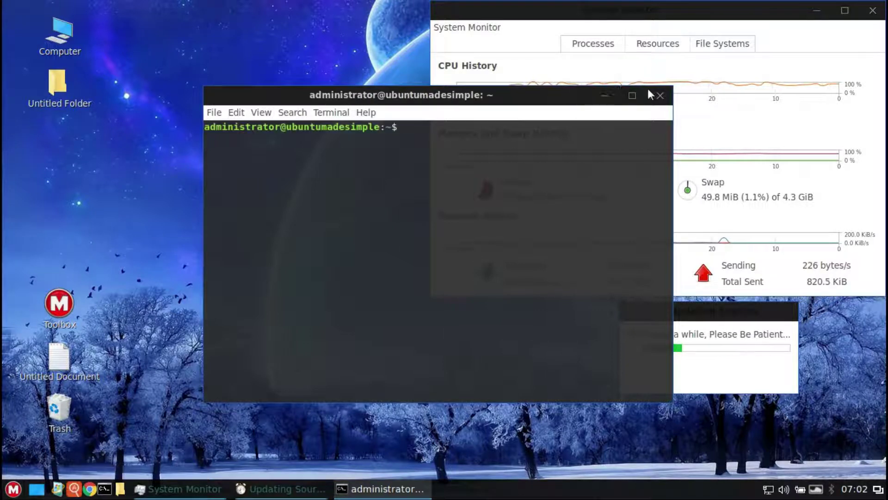
click(661, 96)
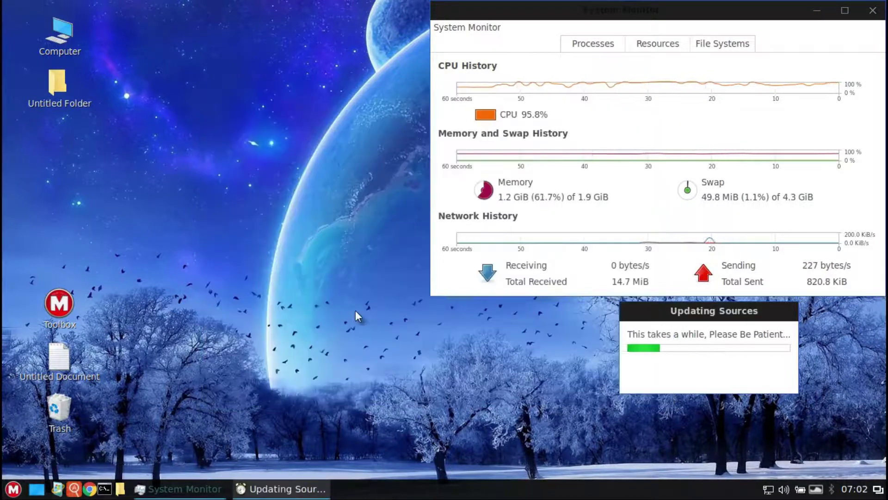
click(124, 494)
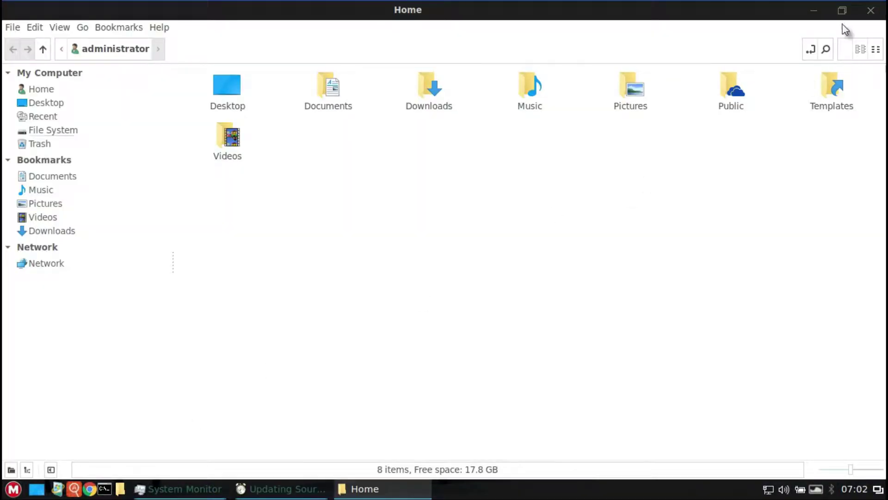
click(870, 11)
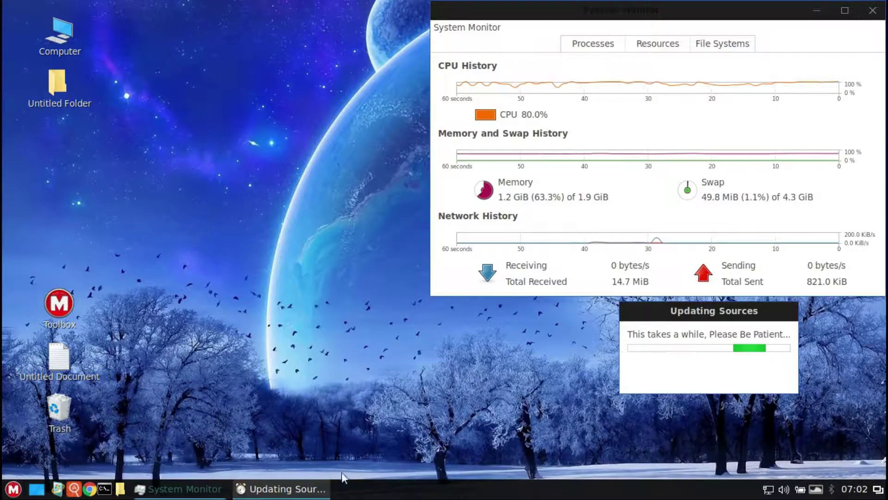
mouse_move(202, 495)
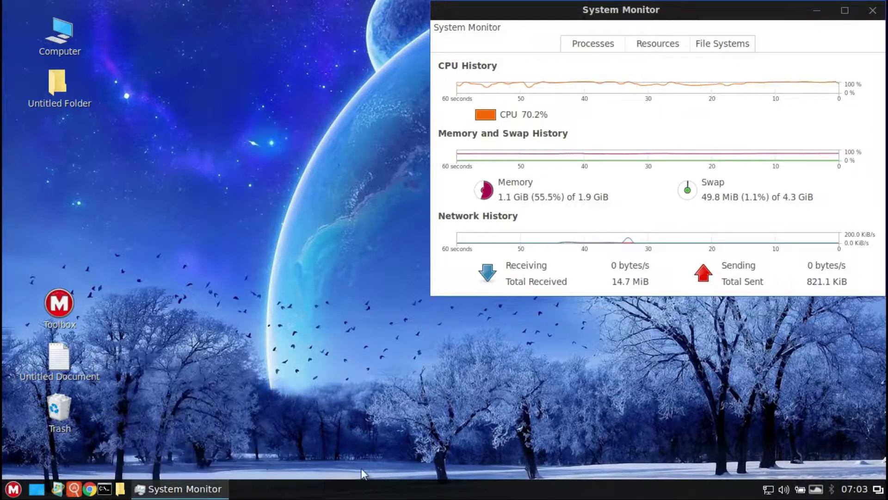
right_click(378, 485)
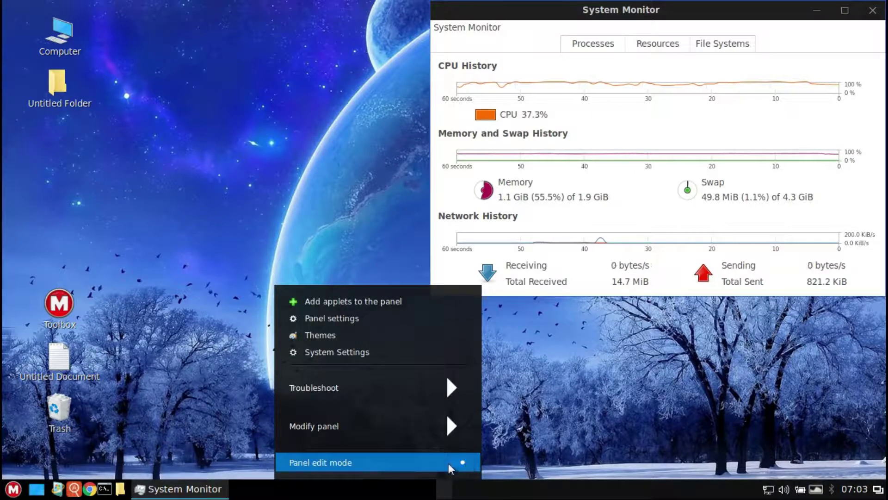
click(441, 435)
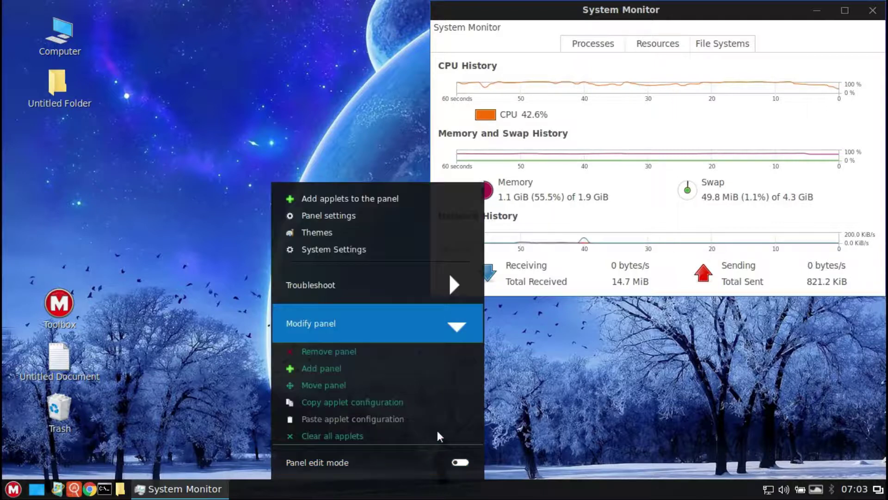
click(434, 326)
click(429, 393)
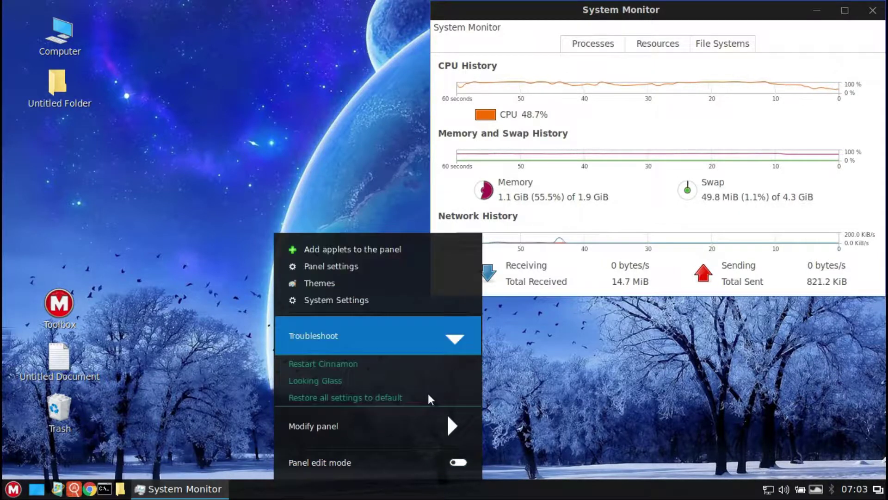
click(422, 352)
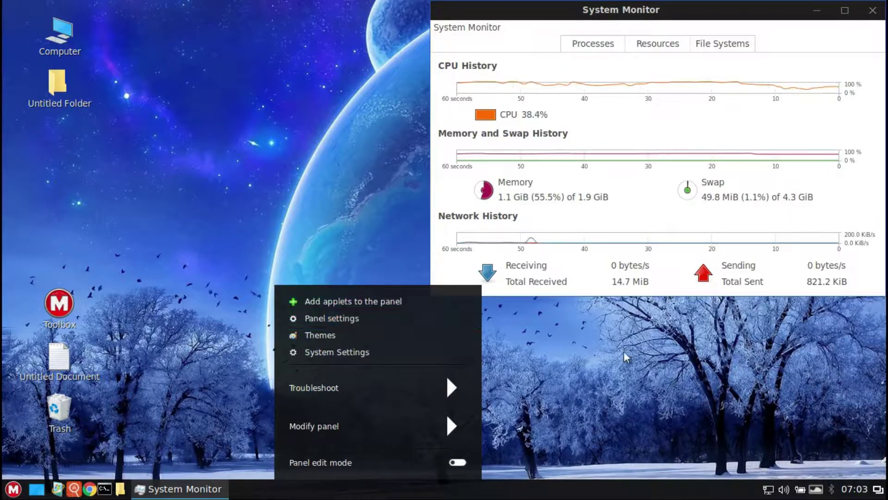
click(691, 388)
Step: Check the network, sound and battery tray popups, then change to the next wallpaper
click(769, 494)
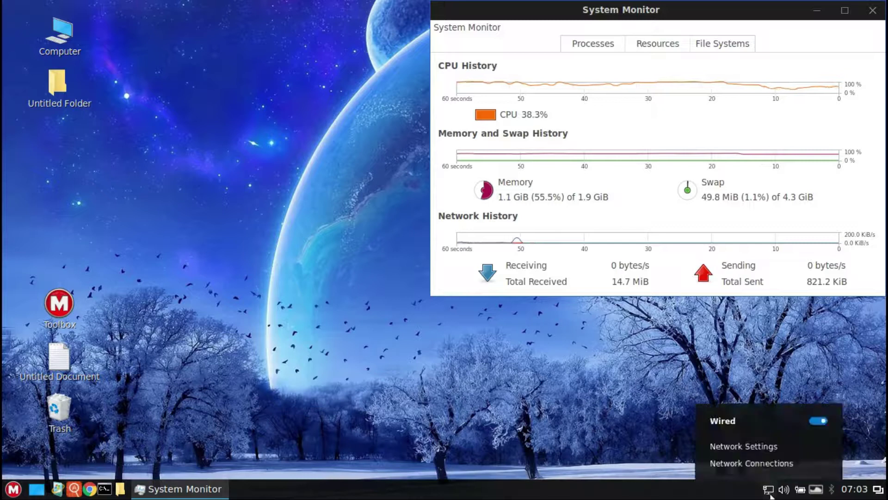
click(769, 491)
click(784, 491)
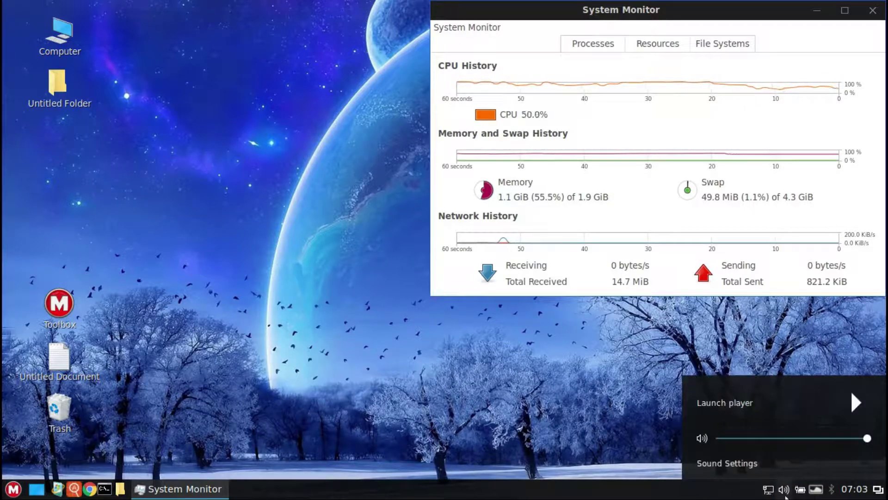
click(801, 490)
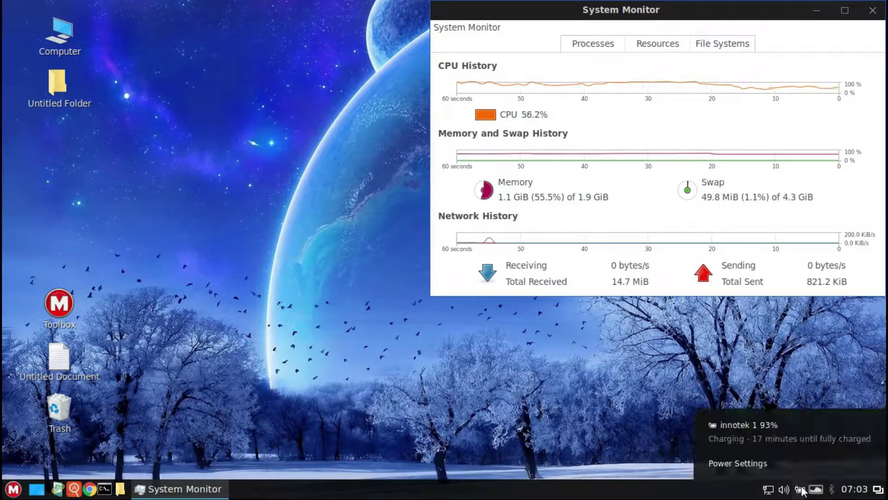
click(803, 492)
click(817, 491)
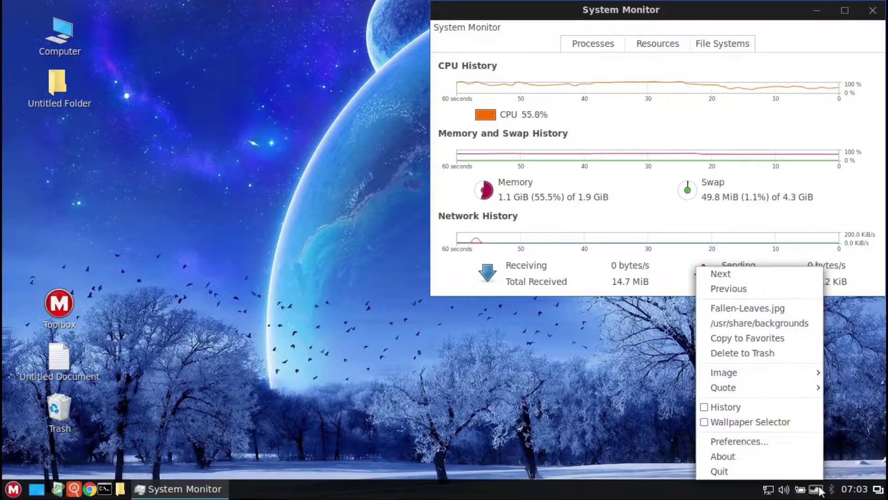
click(781, 275)
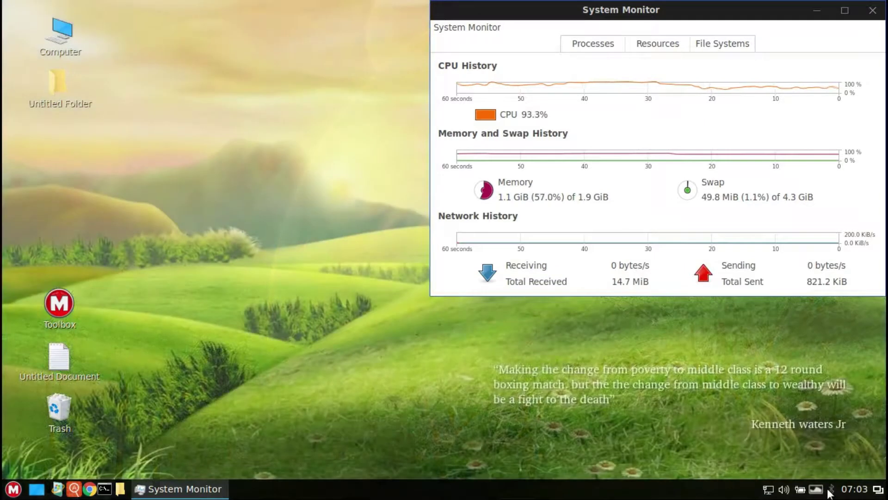
Step: Glance at the clock's calendar and the window list, returning to System Monitor
click(854, 492)
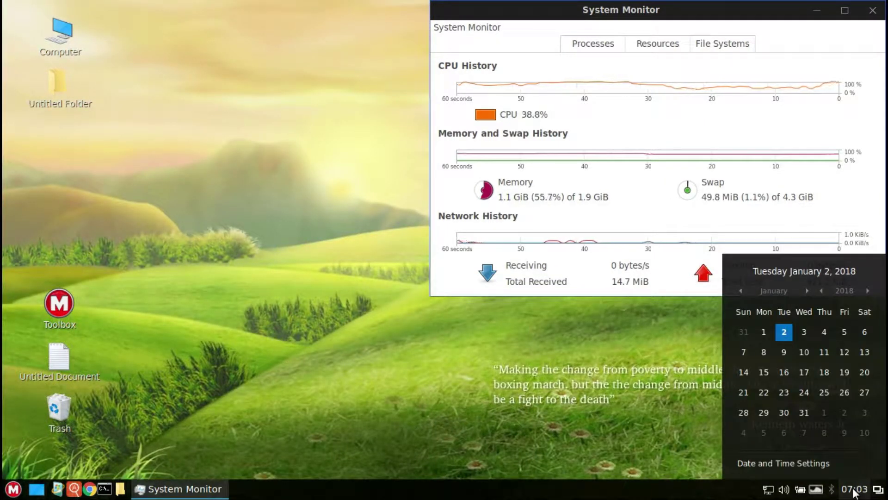
click(854, 491)
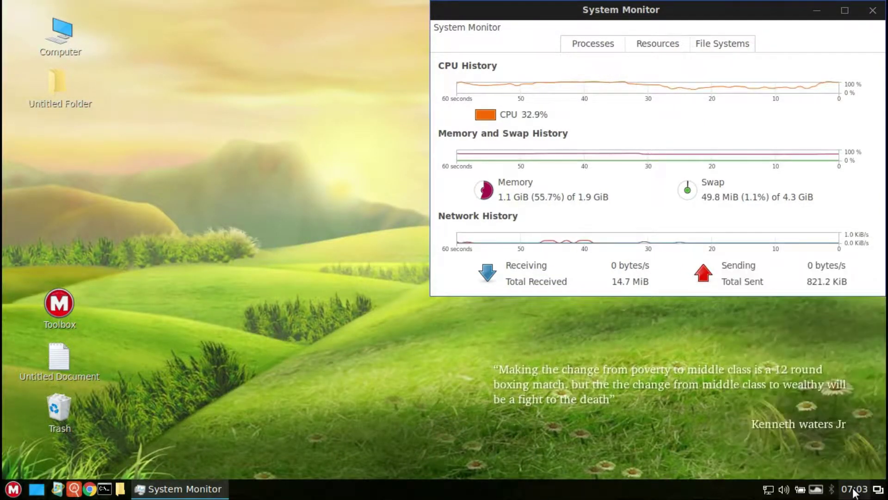
click(878, 489)
click(851, 463)
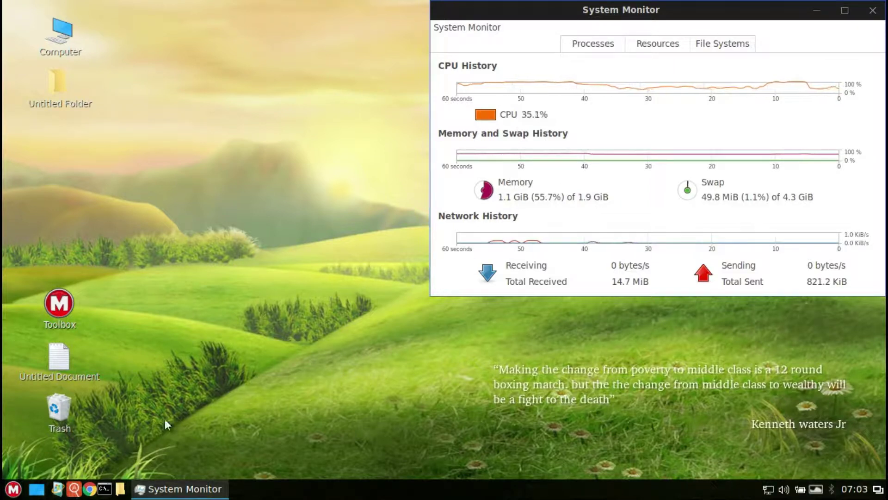
Step: Lock the screen with an away message, then unlock it with the account password
click(11, 489)
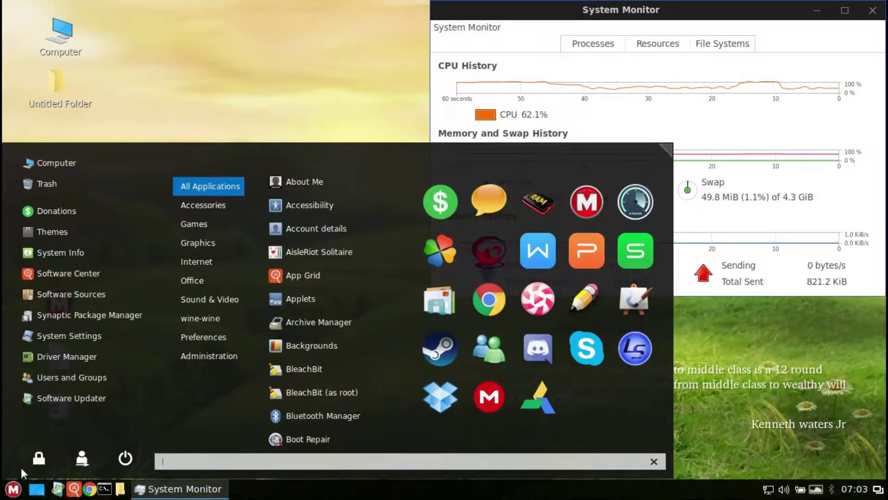
click(39, 457)
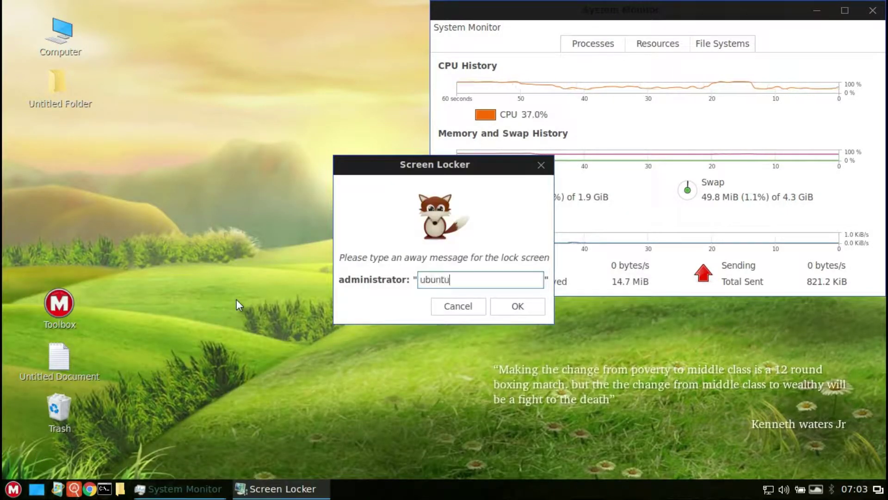
key(Return)
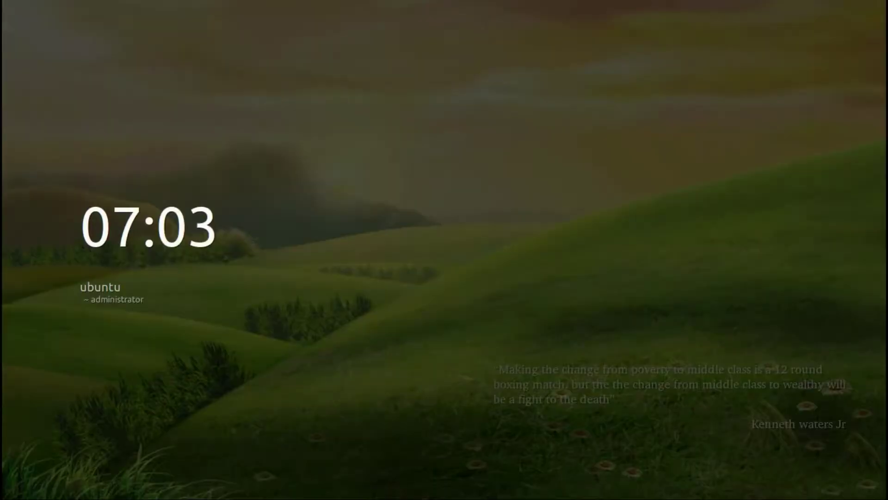
mouse_move(444, 217)
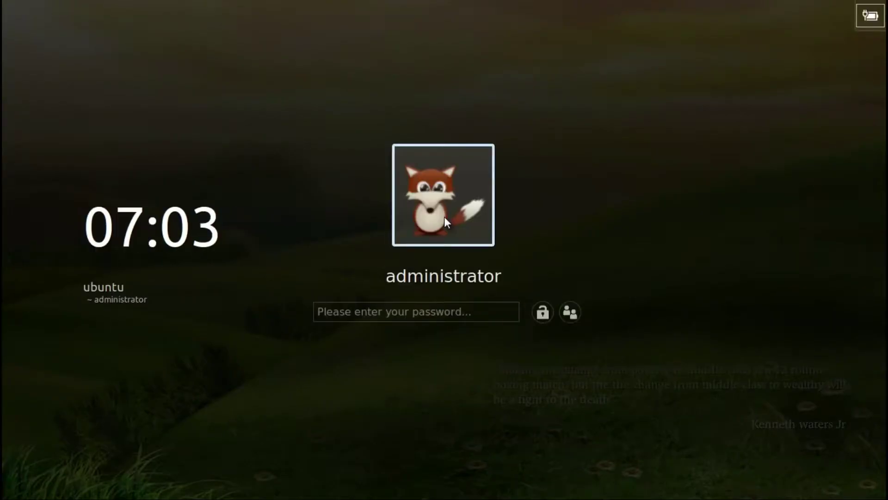
key(Return)
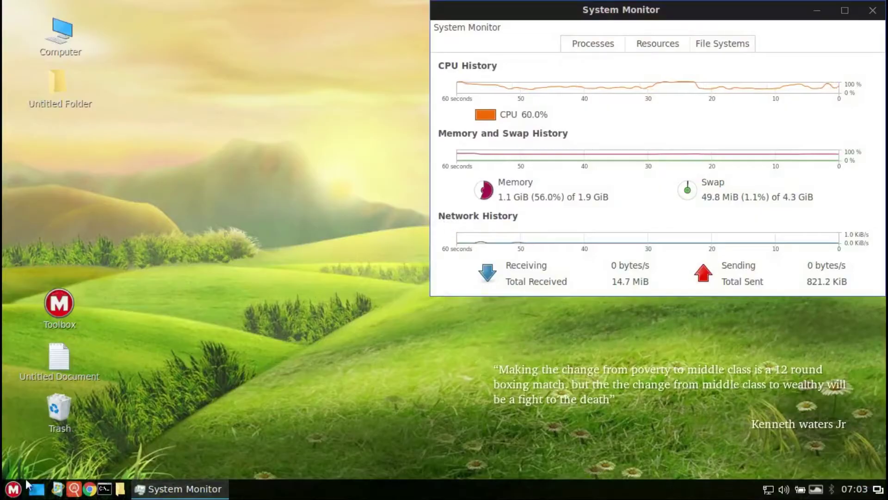
Step: Cancel the Log Out prompt, then shut the computer down from the menu
click(14, 488)
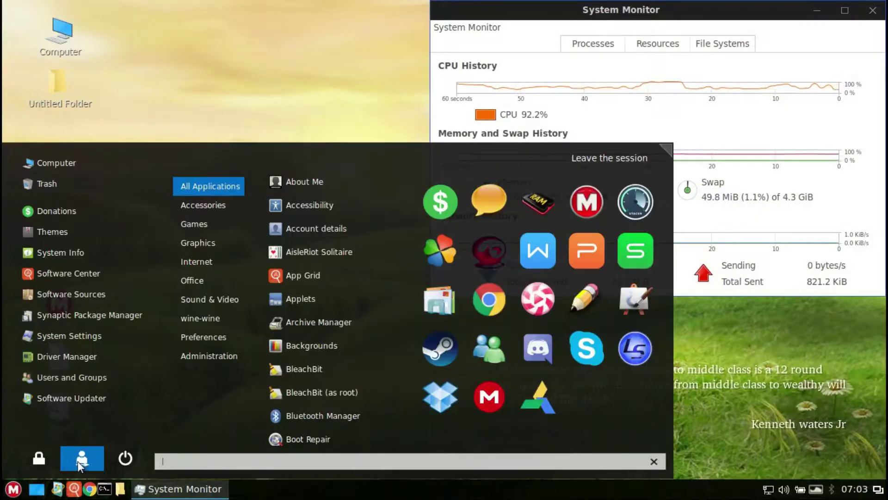
click(78, 463)
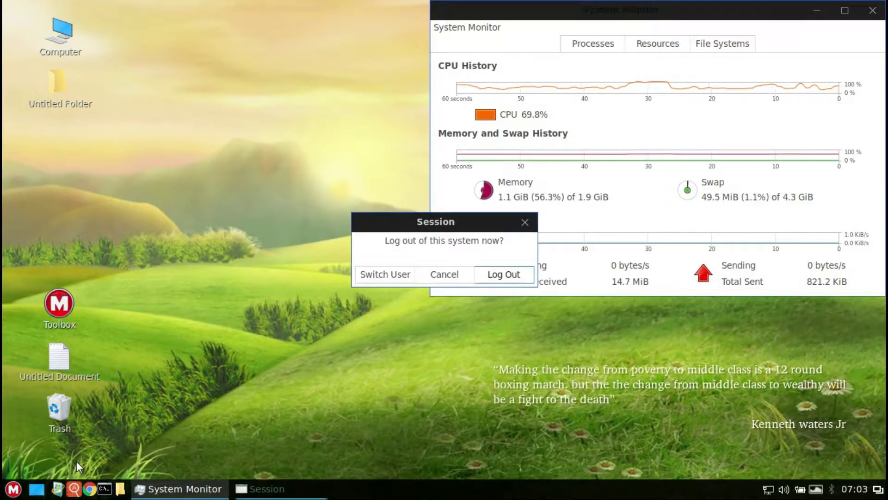
click(452, 273)
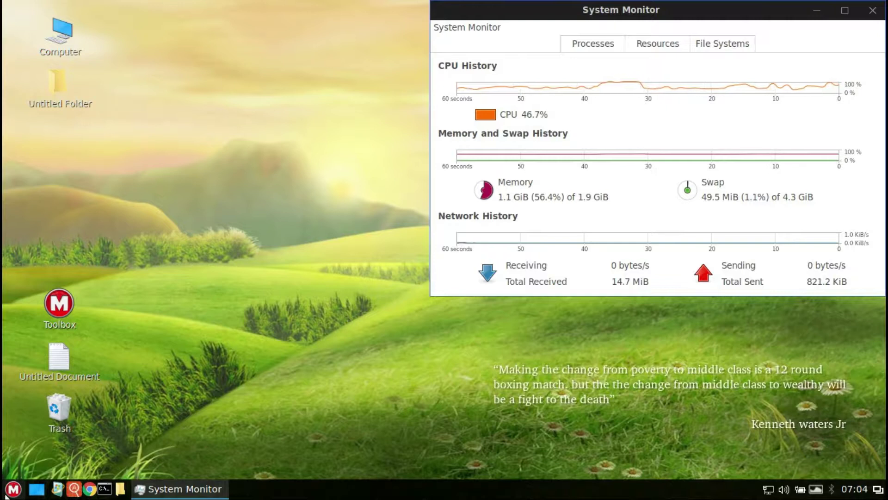
click(13, 488)
click(125, 458)
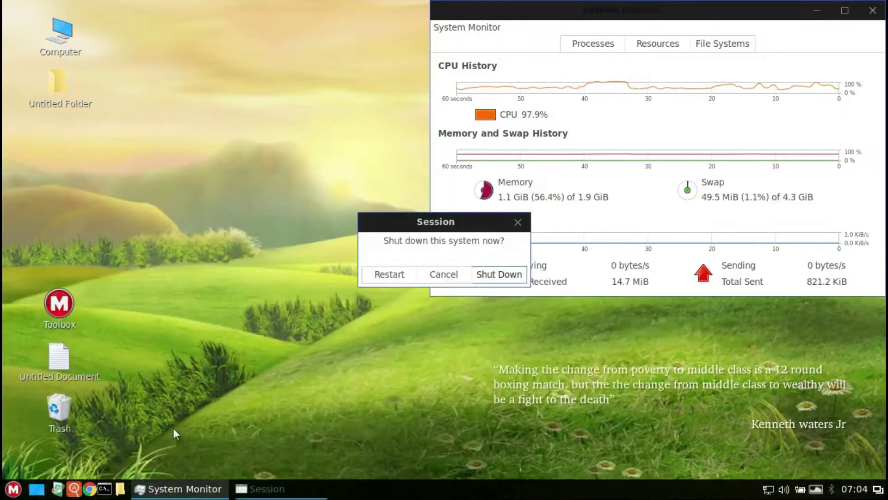
click(474, 277)
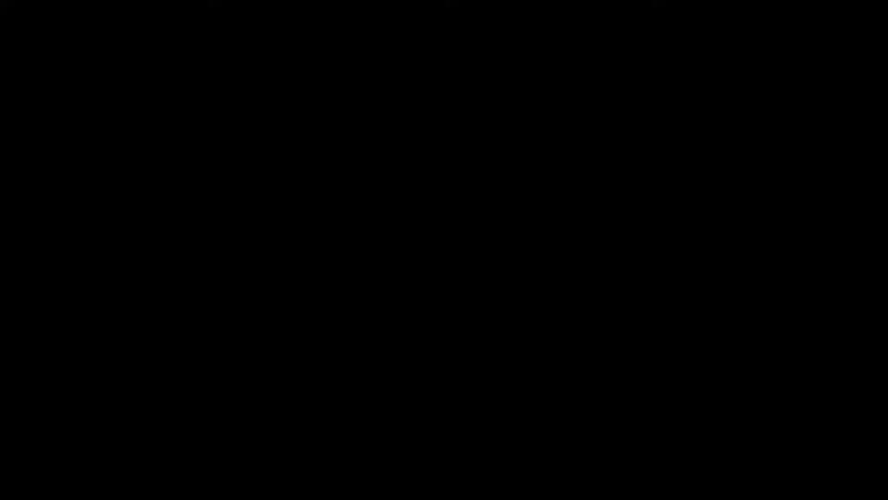